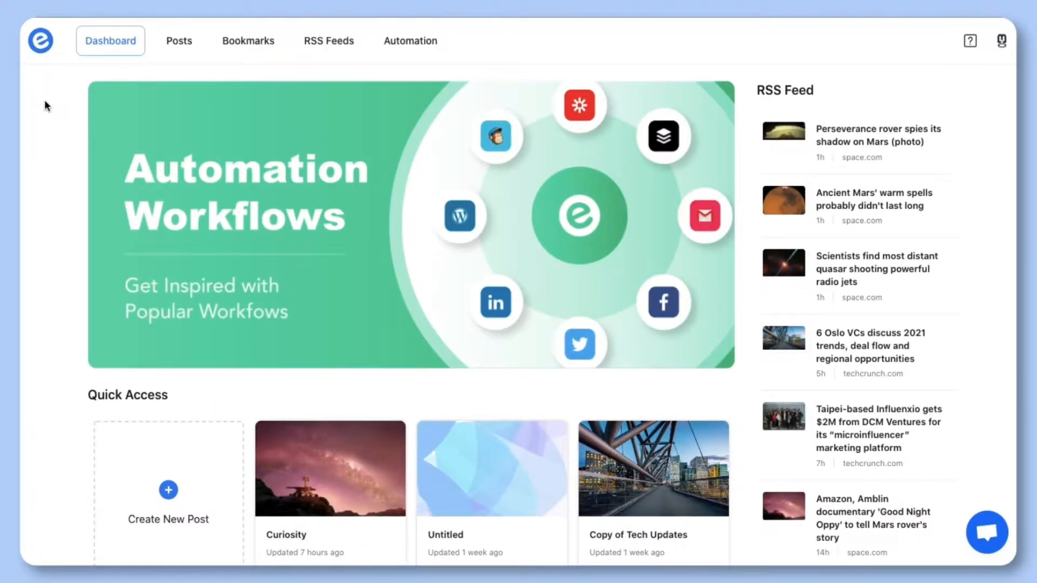
# Create a new regular post, starting from scratch instead of using a template.
pyautogui.click(172, 51)
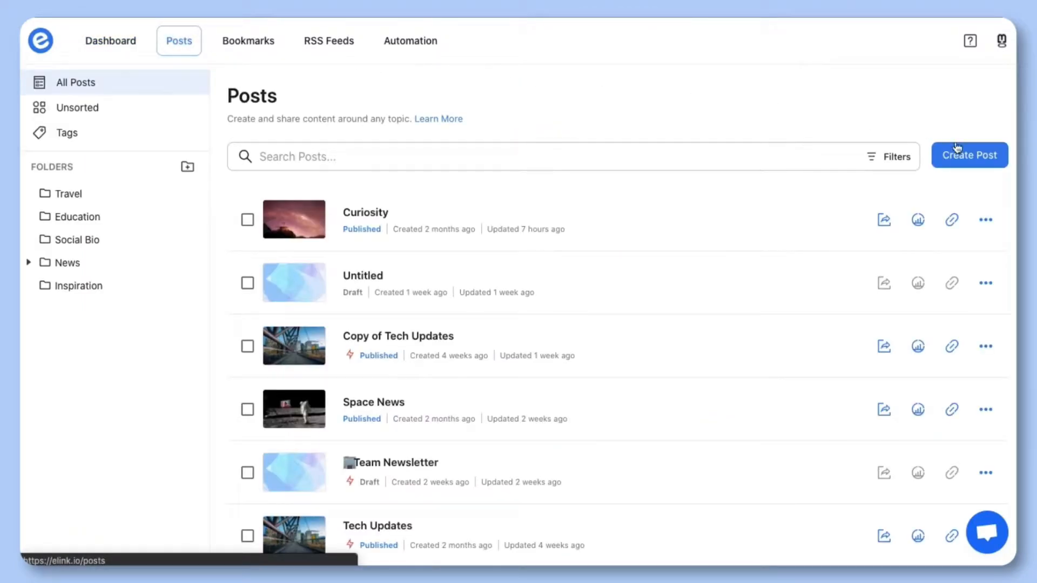
pyautogui.click(961, 149)
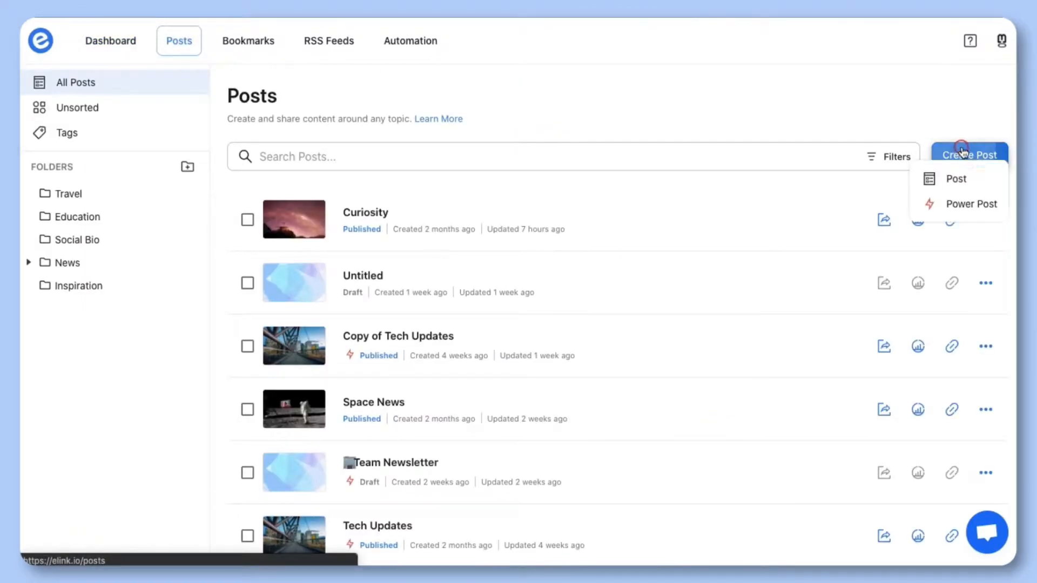
pyautogui.click(953, 178)
pyautogui.click(669, 282)
pyautogui.middleClick(845, 149)
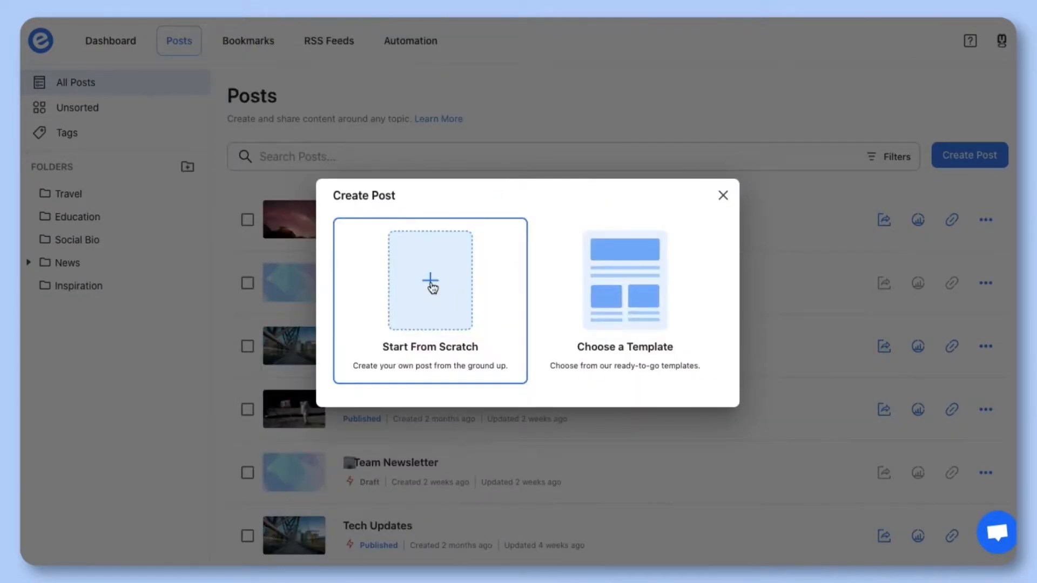
pyautogui.click(431, 285)
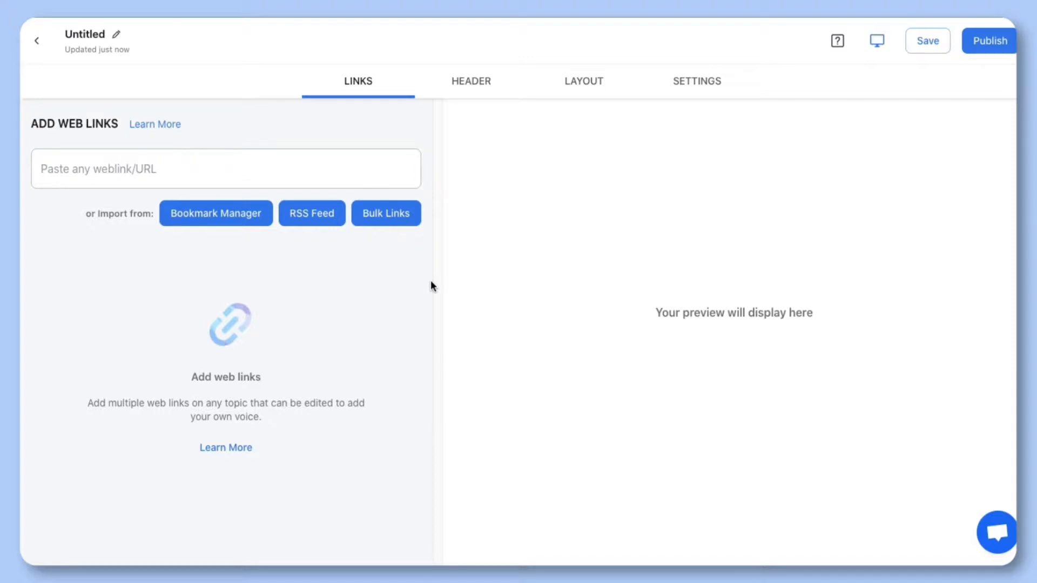
# Insert the bookmarked article "A 'super-puff' planet like no other" into the post's web links.
pyautogui.click(93, 169)
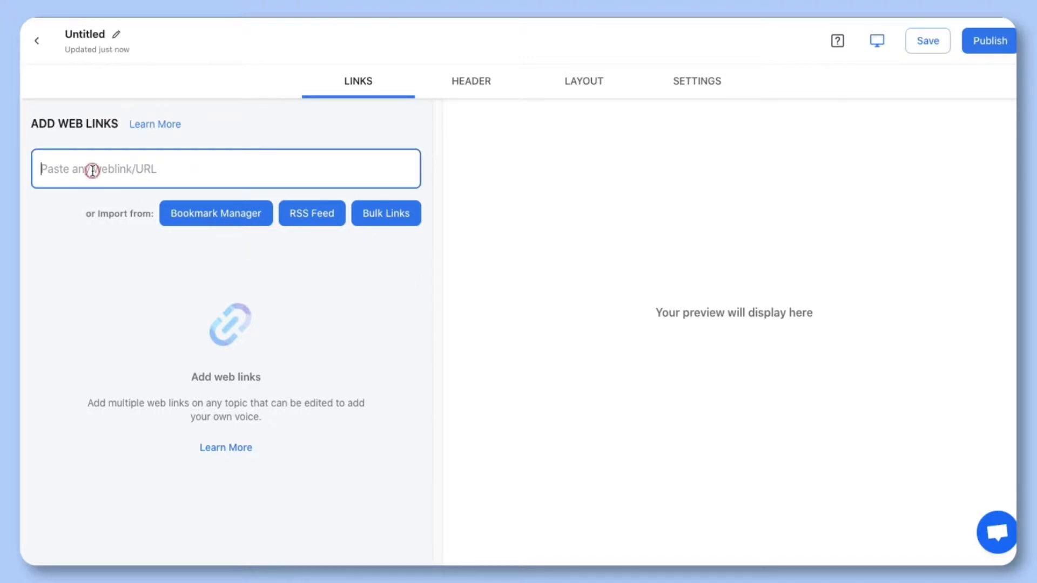
pyautogui.rightClick(93, 169)
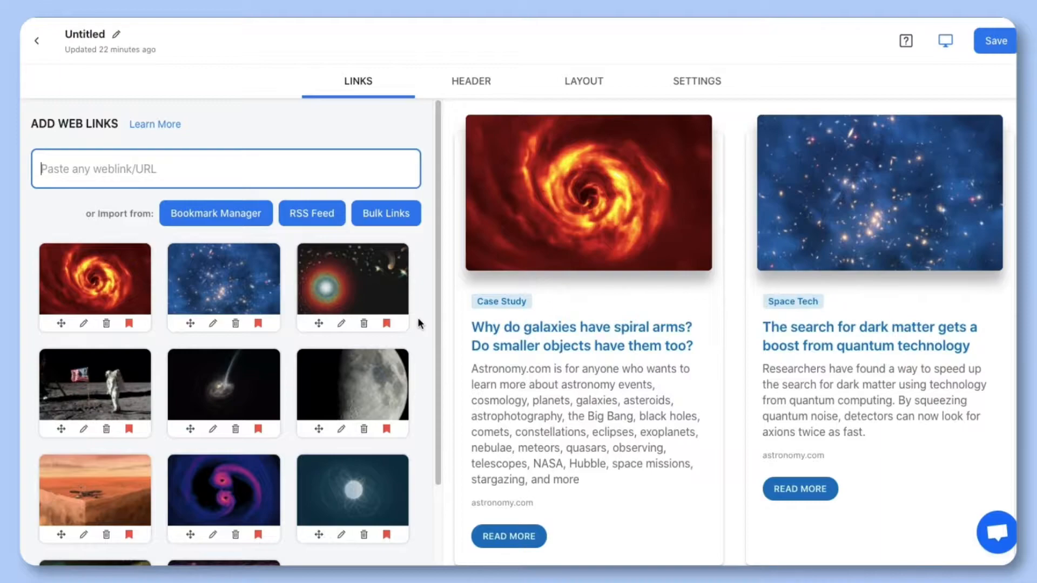
pyautogui.click(184, 215)
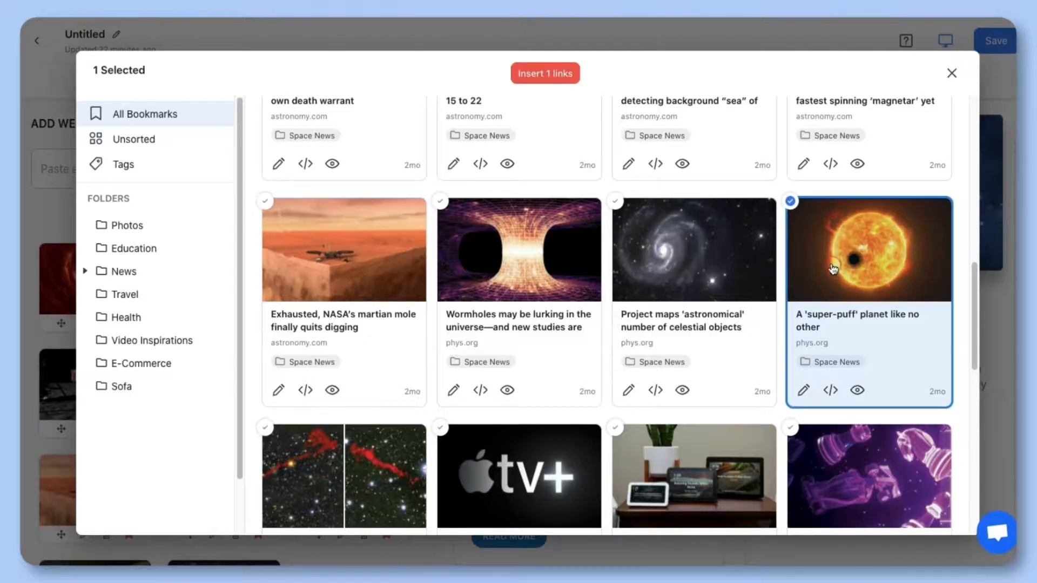
pyautogui.click(544, 74)
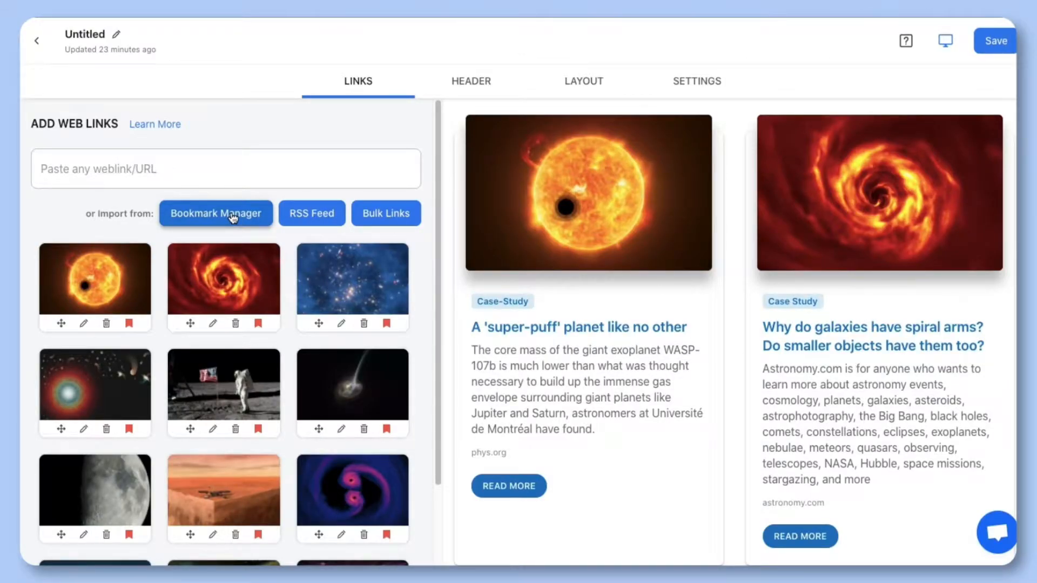
# Insert the Space.com feed articles "Ancient Mars' warm spells probably didn't last long" and "Scientists find most distant quasar shooting powerful radio jets" into the post.
pyautogui.click(312, 214)
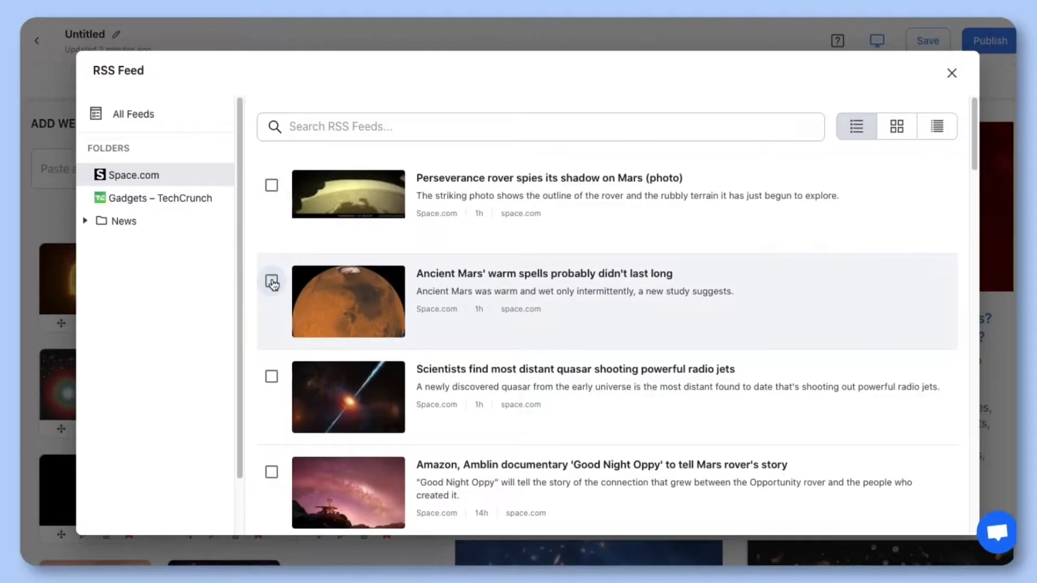
pyautogui.click(272, 281)
pyautogui.click(270, 375)
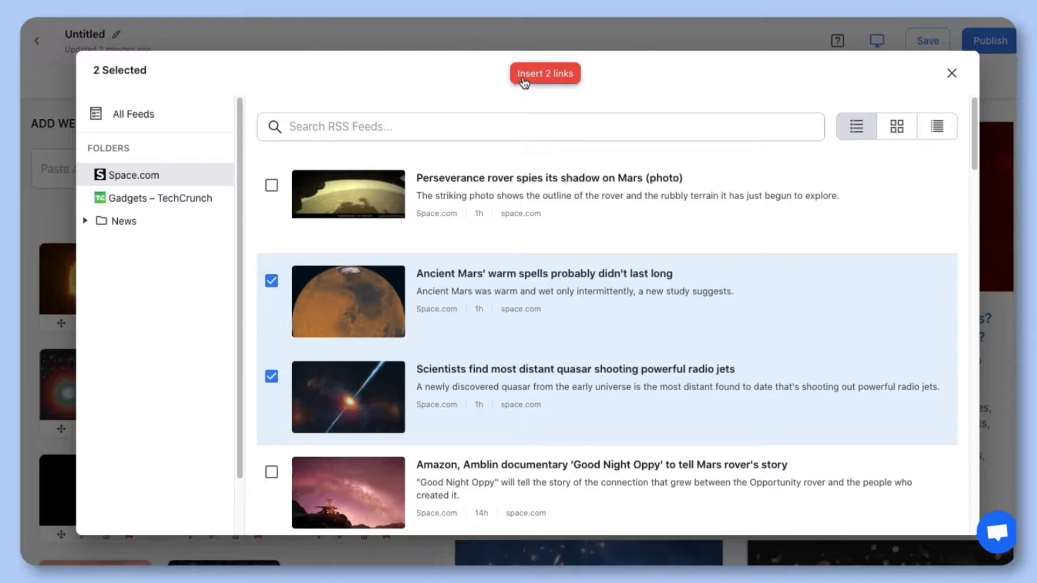
pyautogui.click(521, 78)
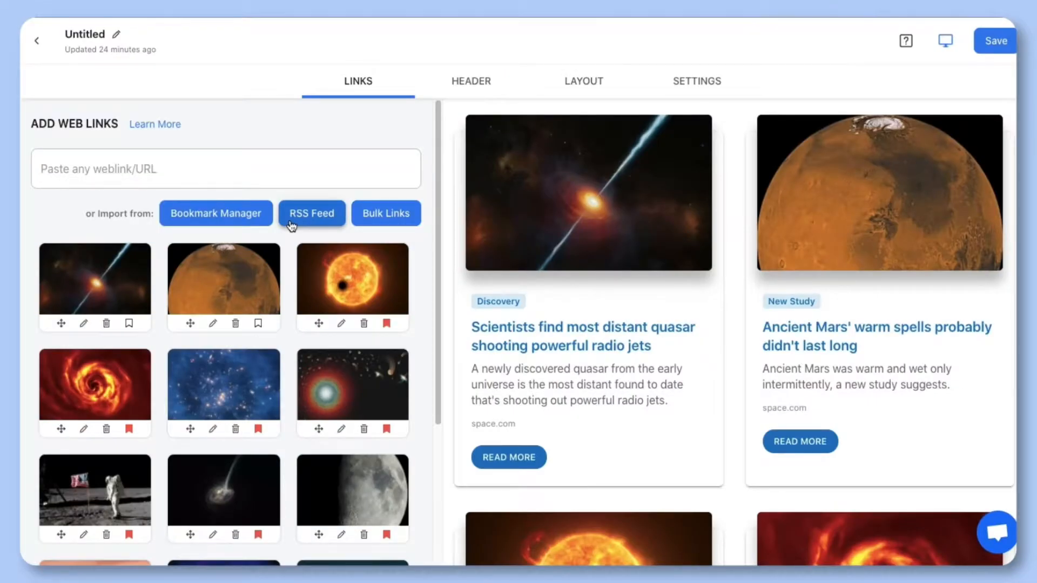
pyautogui.click(372, 216)
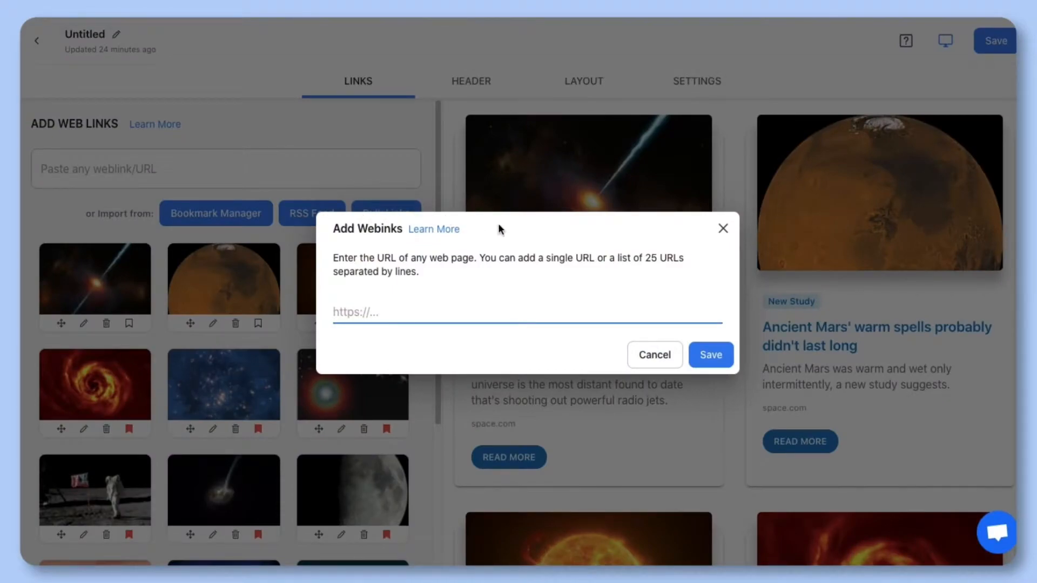
pyautogui.click(722, 228)
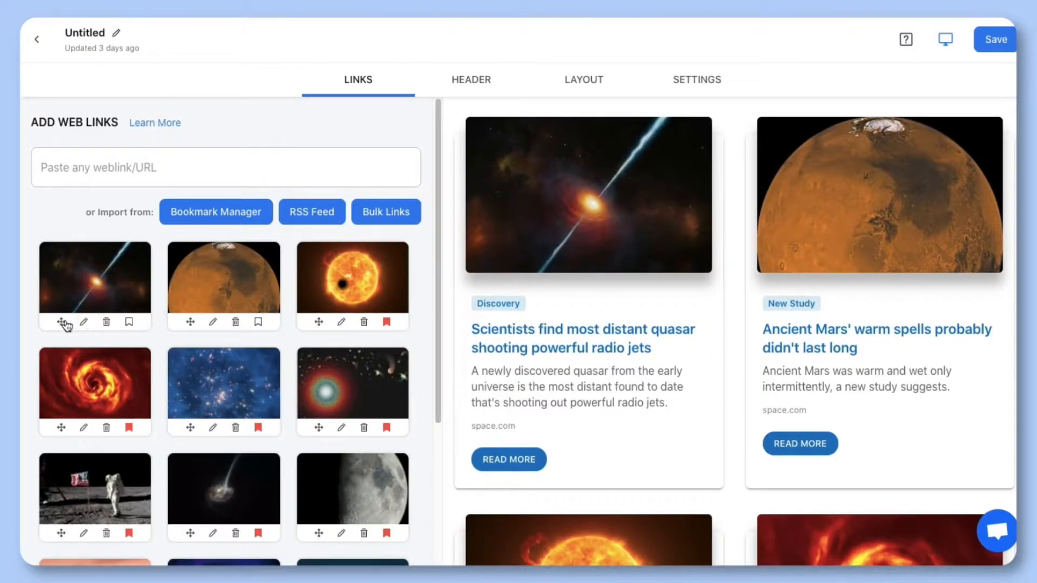
# Move the distant quasar link behind the Ancient Mars link and bookmark the Ancient Mars link.
pyautogui.moveTo(73, 301); pyautogui.dragTo(194, 295)
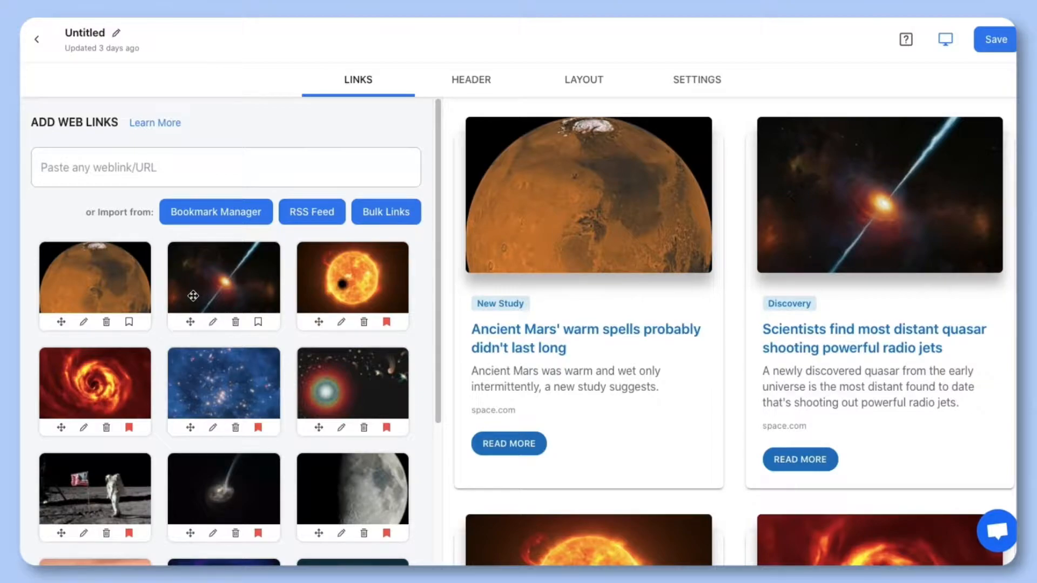
pyautogui.click(128, 323)
# Open the Ancient Mars link for editing and go through its title, description and display label.
pyautogui.click(83, 324)
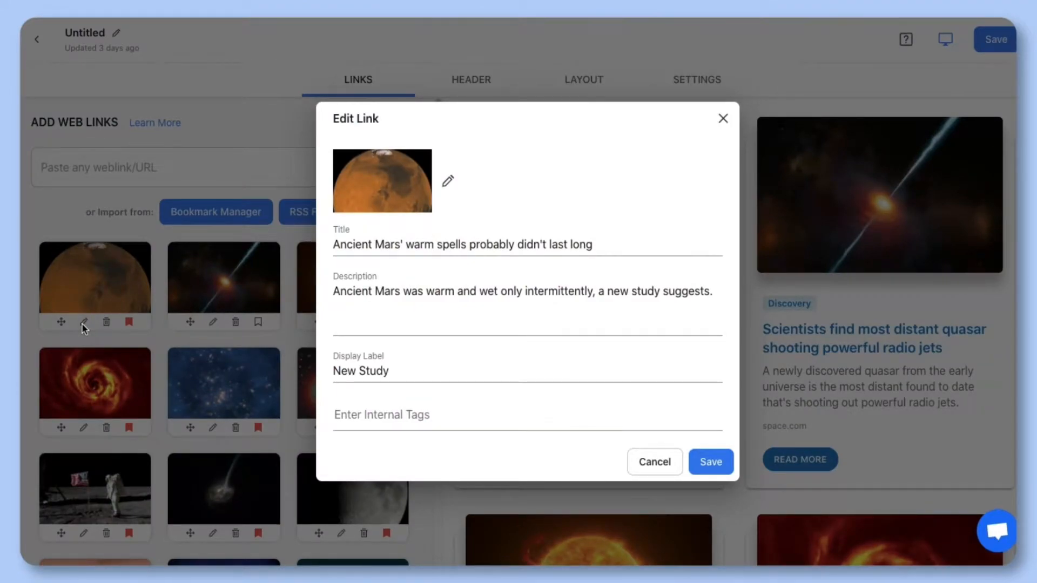
pyautogui.click(402, 243)
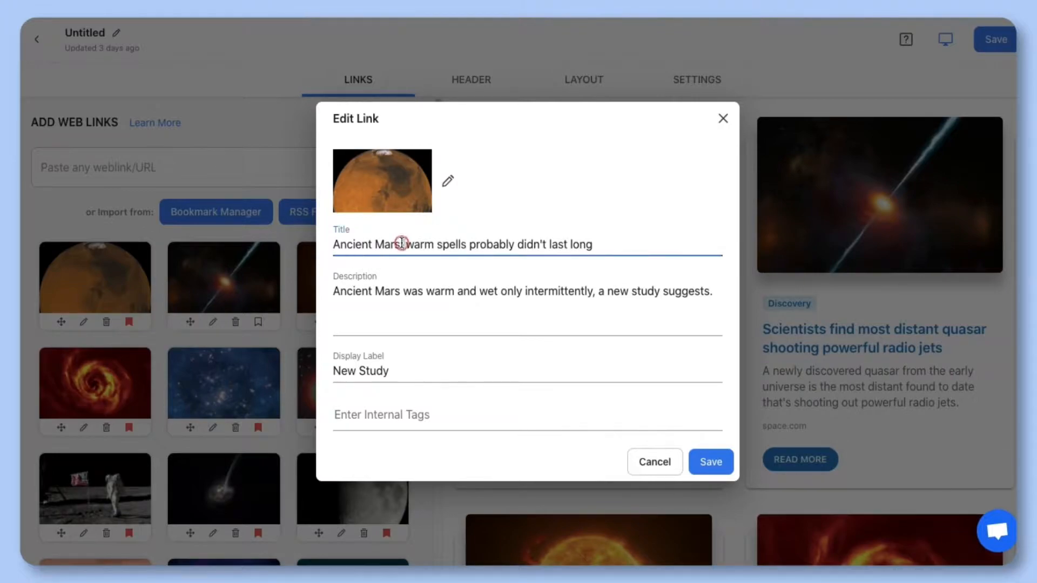
pyautogui.tripleClick(402, 243)
pyautogui.doubleClick(405, 289)
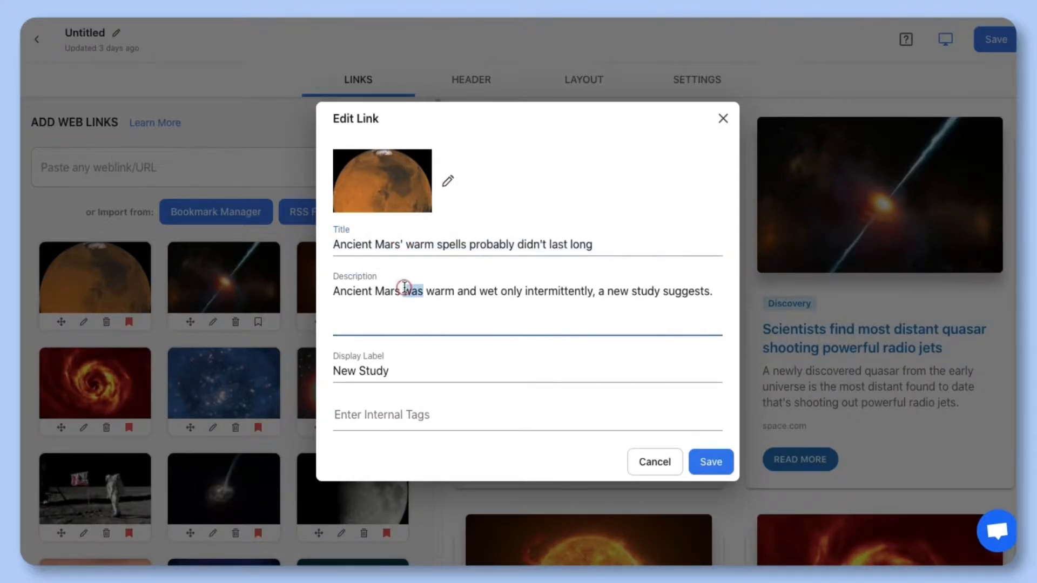
pyautogui.tripleClick(405, 288)
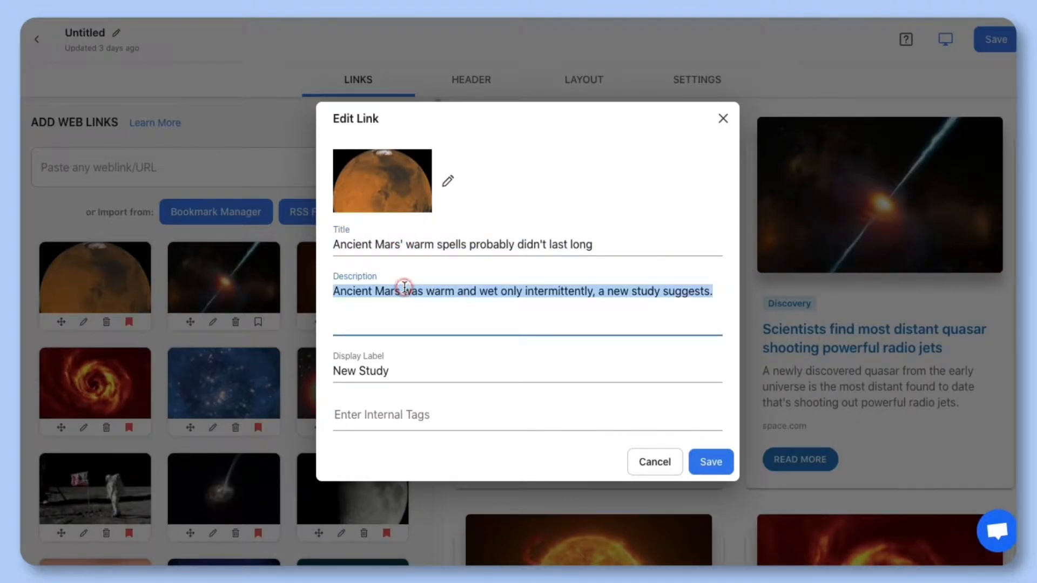
pyautogui.click(406, 372)
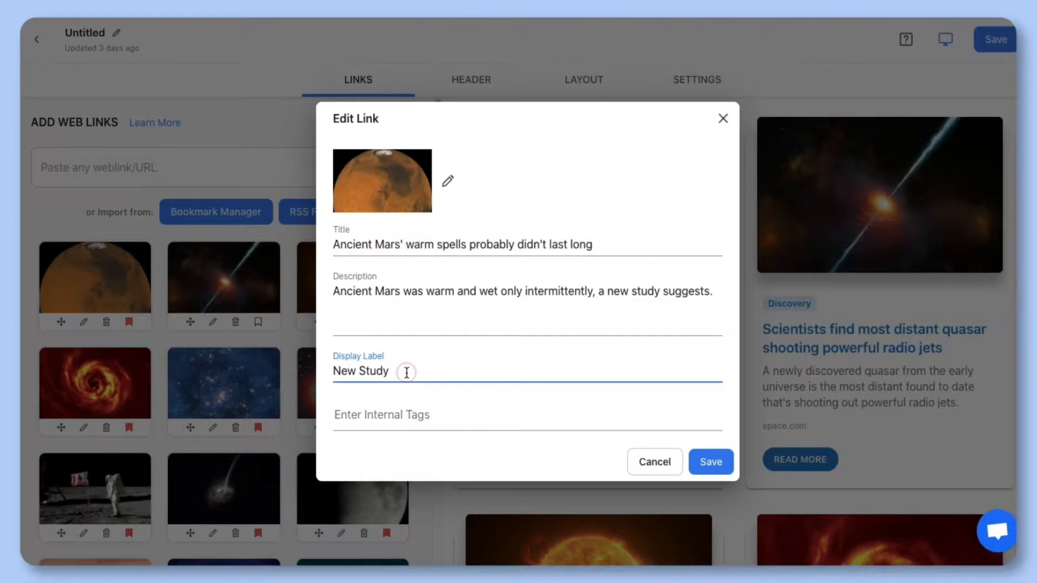
# Reframe the Ancient Mars link's image by zooming and repositioning it, and save the link.
pyautogui.click(448, 181)
pyautogui.click(476, 414)
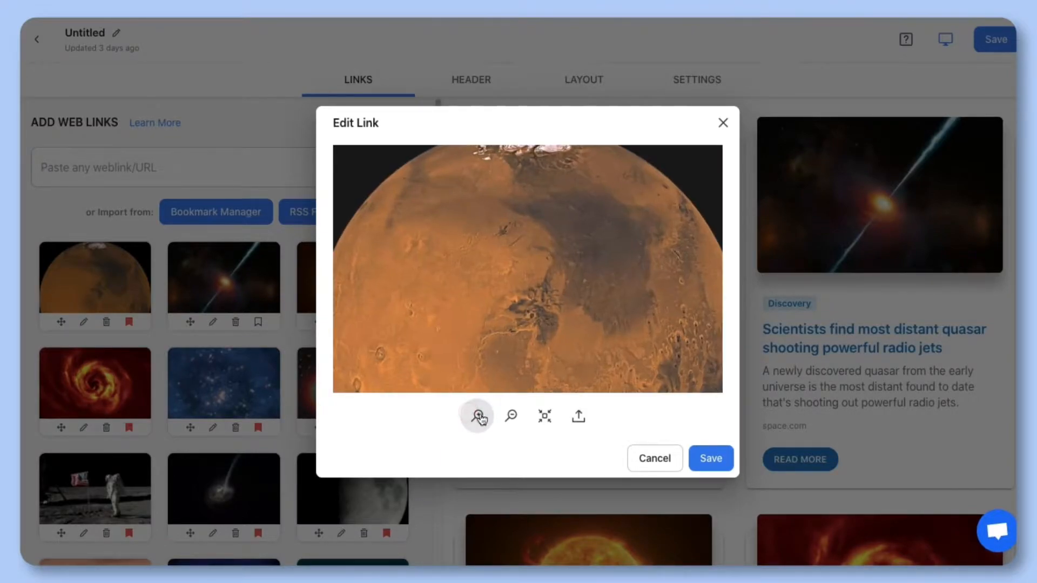
pyautogui.click(506, 417)
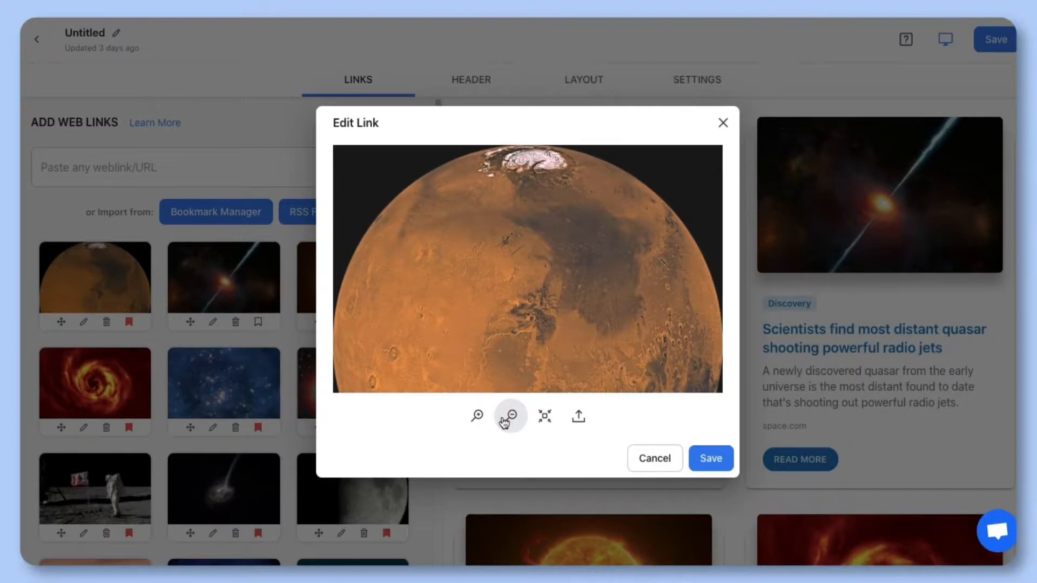
pyautogui.moveTo(536, 328)
pyautogui.mouseDown()
pyautogui.moveTo(549, 331)
pyautogui.moveTo(539, 334)
pyautogui.mouseUp()
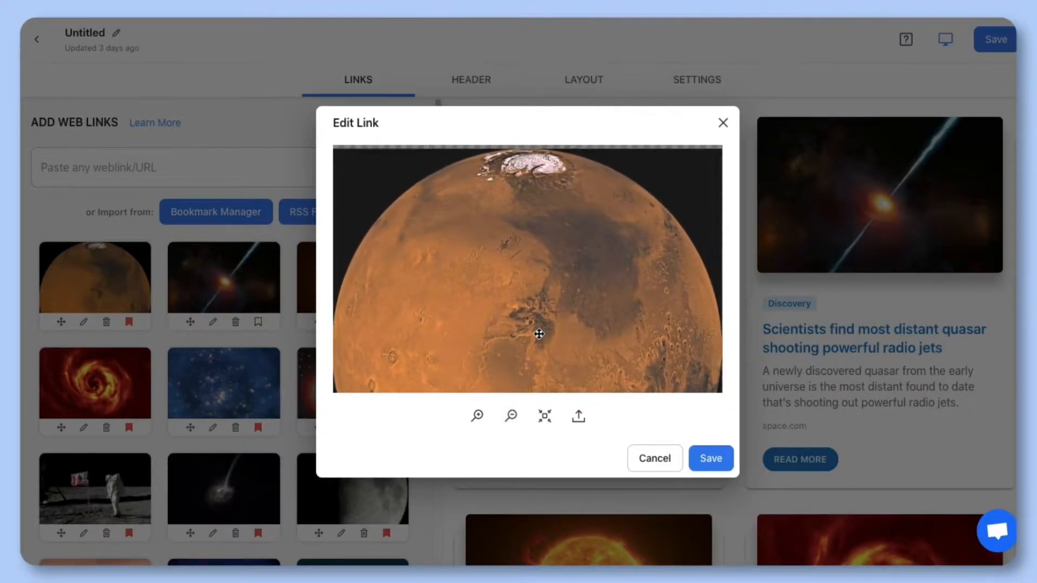
pyautogui.click(545, 416)
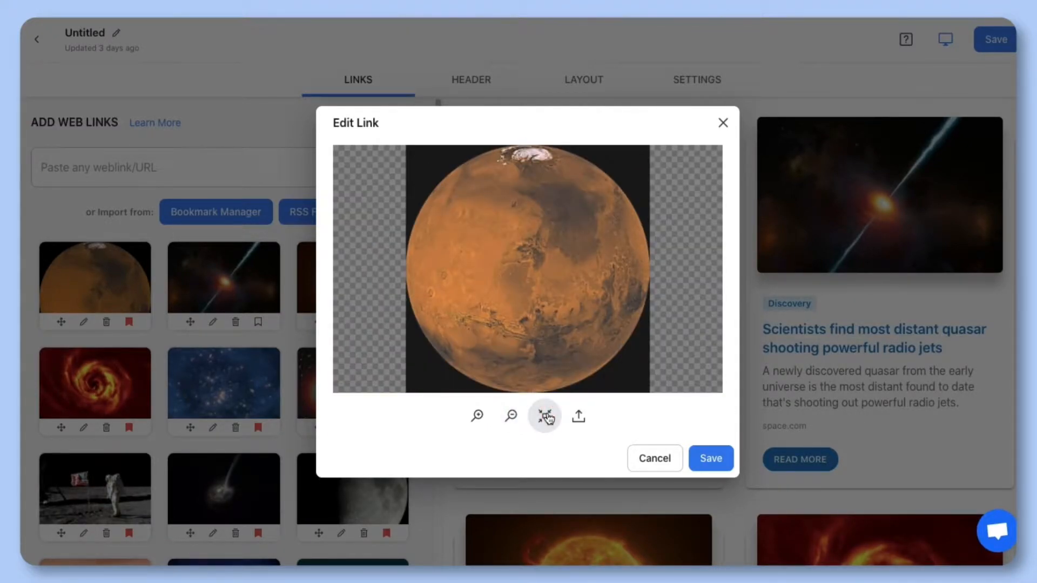
pyautogui.click(582, 418)
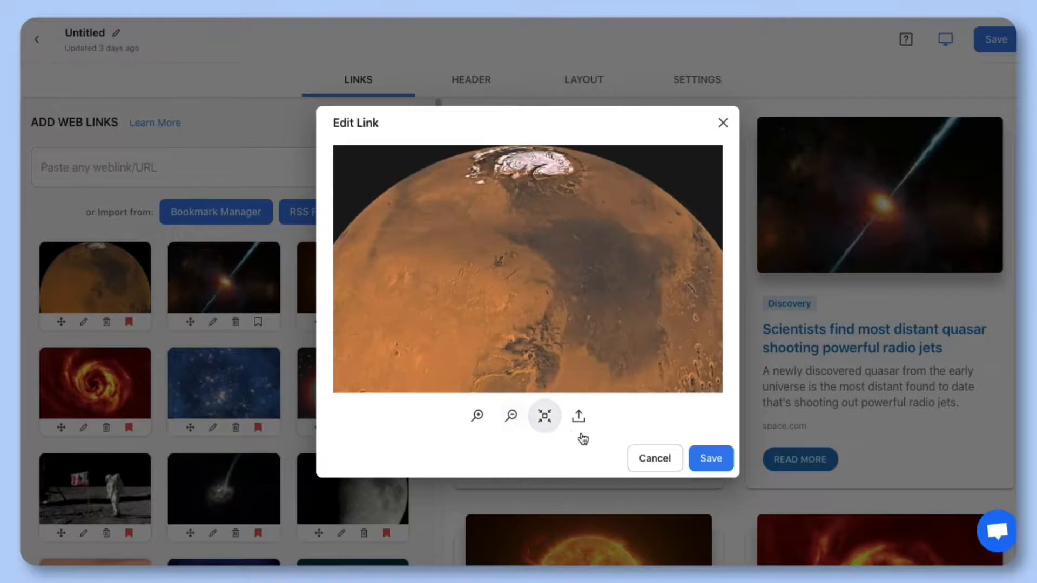
pyautogui.click(705, 460)
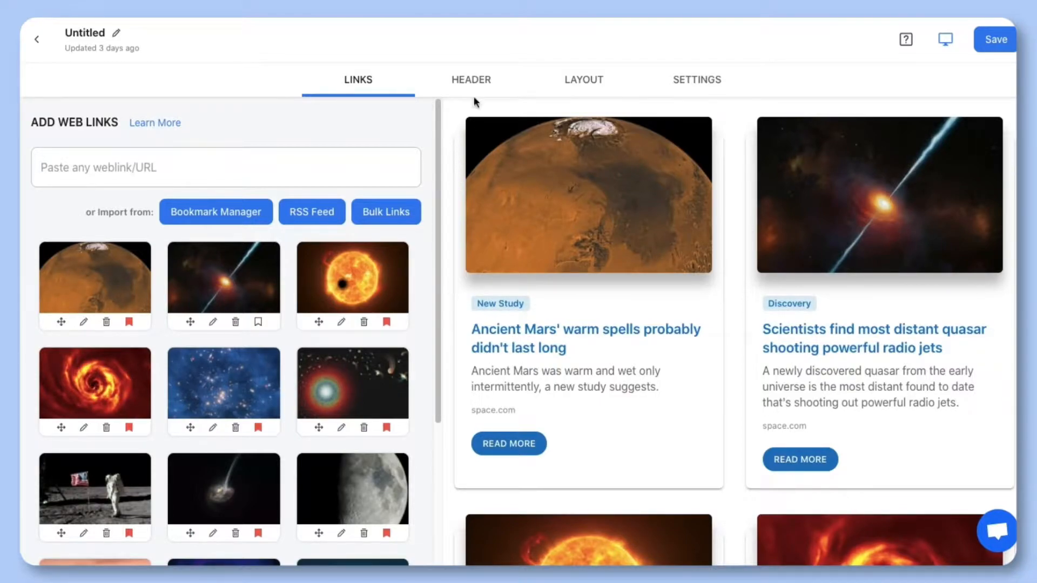
# Upload the "Space Curiosity" cover image for the post and enter "Space News" as the header body text.
pyautogui.click(476, 82)
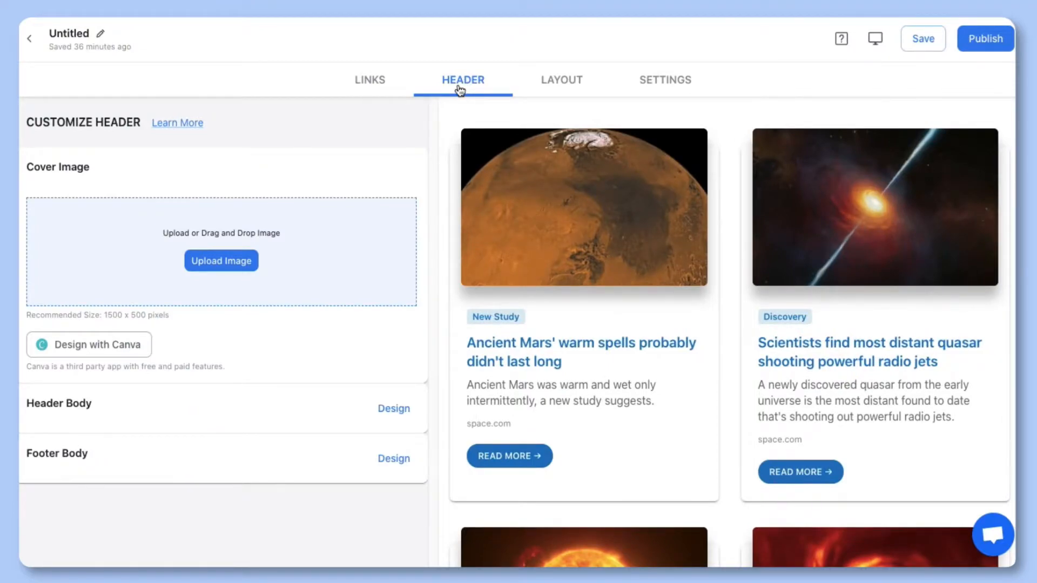
pyautogui.click(215, 261)
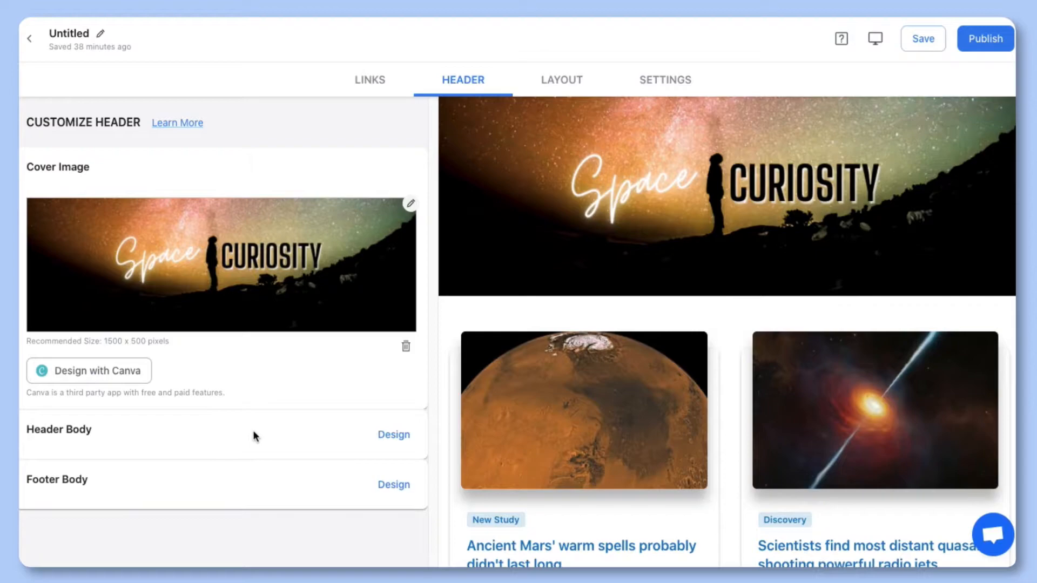
pyautogui.click(387, 438)
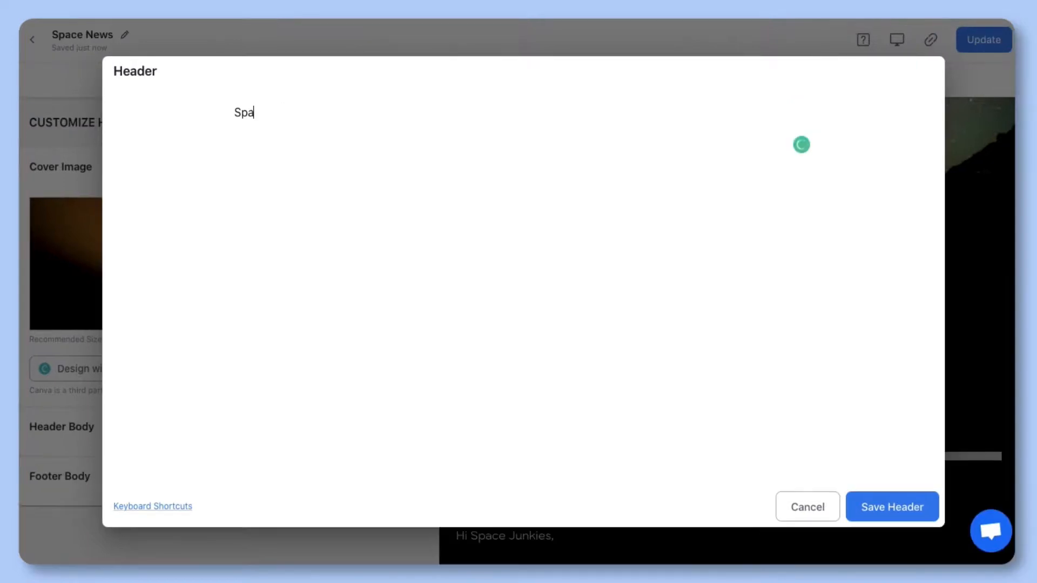
pyautogui.write('ce News')
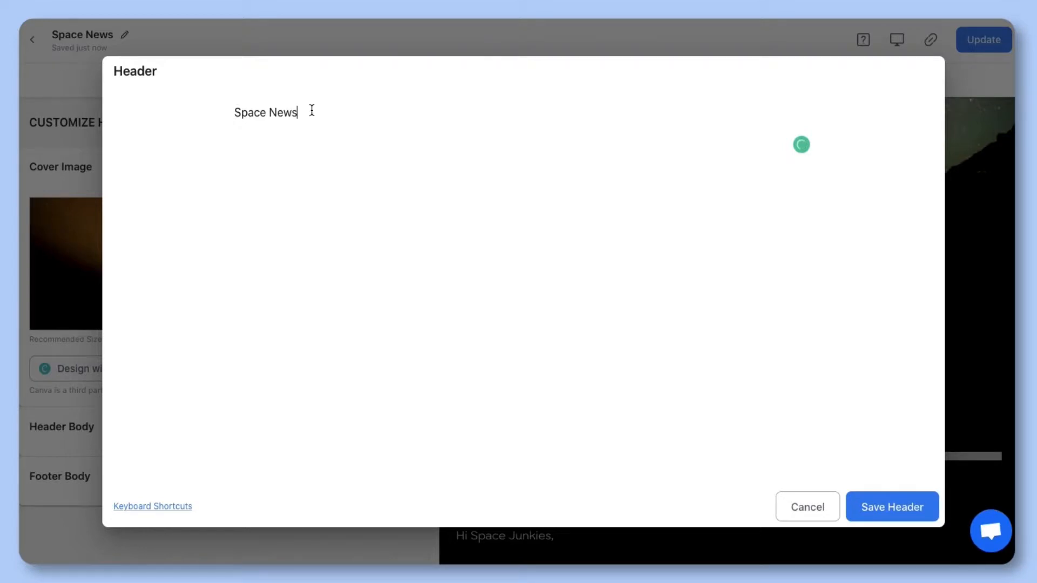
# Try the Heading 1 and Heading 6 styles on the "Space News" text and return it to paragraph style.
pyautogui.moveTo(305, 112); pyautogui.dragTo(222, 114)
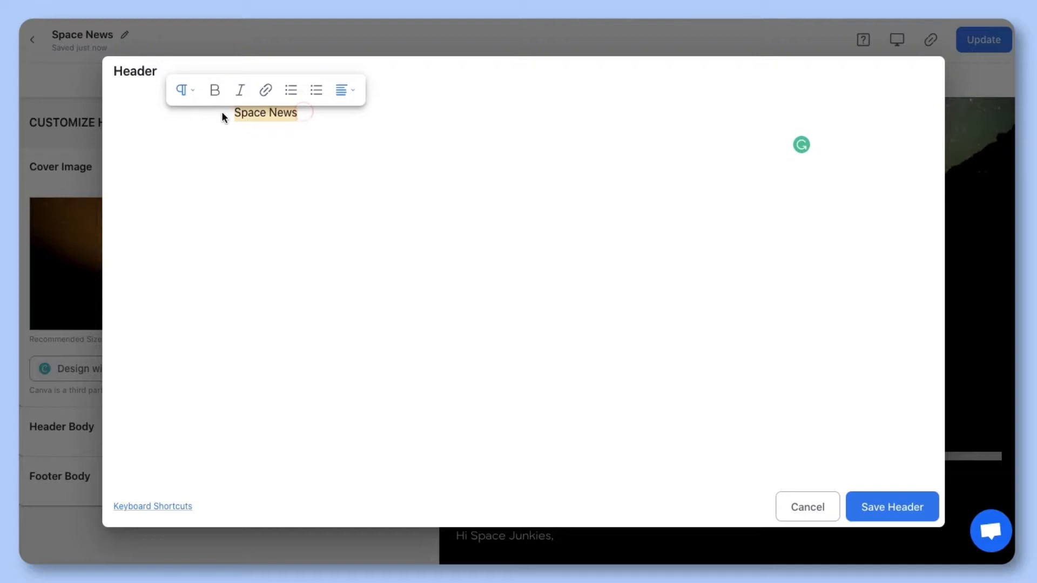
pyautogui.click(184, 90)
pyautogui.click(192, 147)
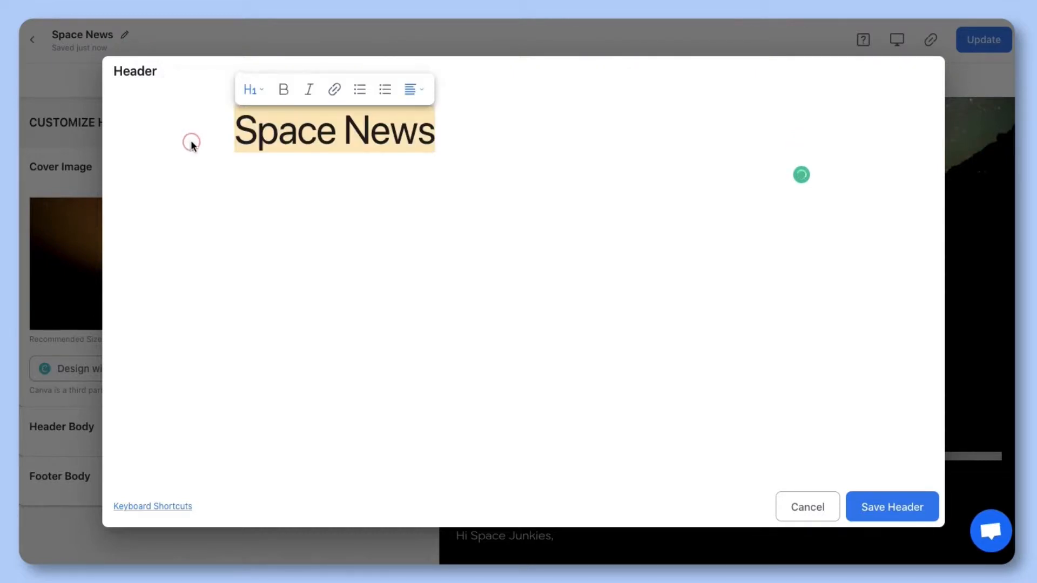
pyautogui.click(251, 90)
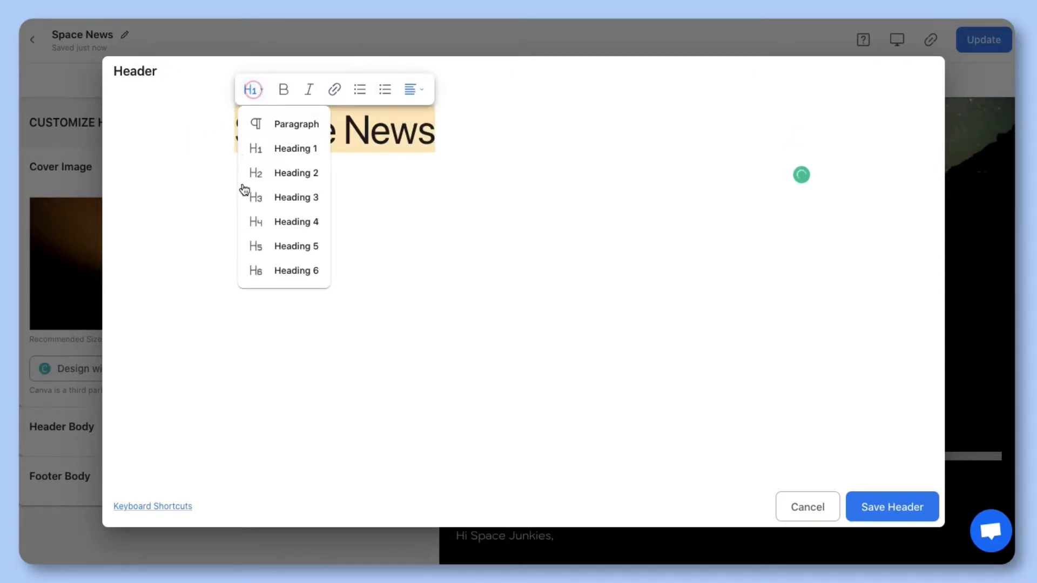
pyautogui.click(256, 272)
pyautogui.click(276, 137)
pyautogui.click(288, 110)
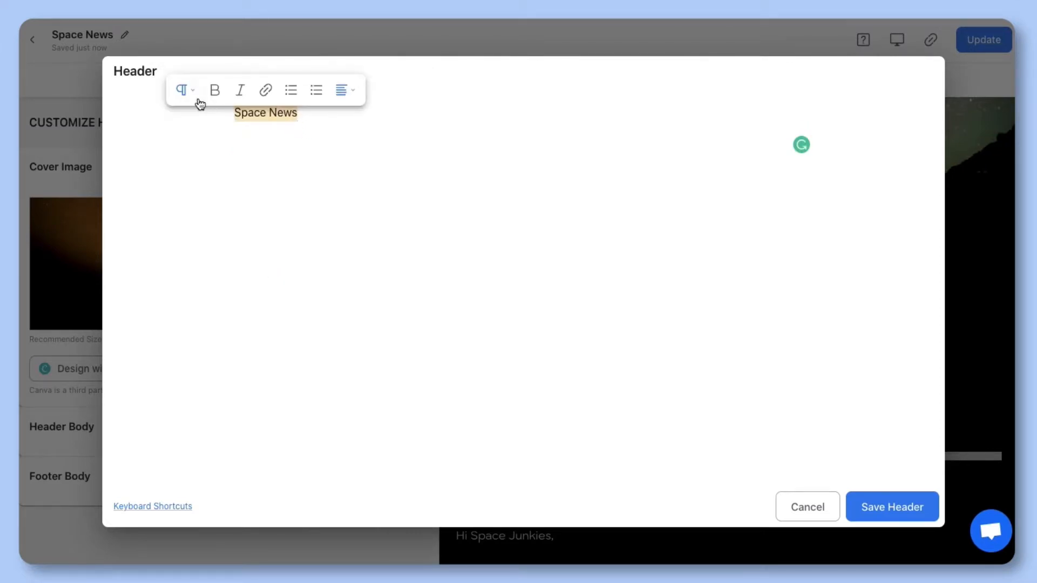
# Try bold and italic formatting on the "Space News" header text, removing each again.
pyautogui.click(219, 95)
pyautogui.click(221, 96)
pyautogui.click(236, 96)
pyautogui.click(237, 96)
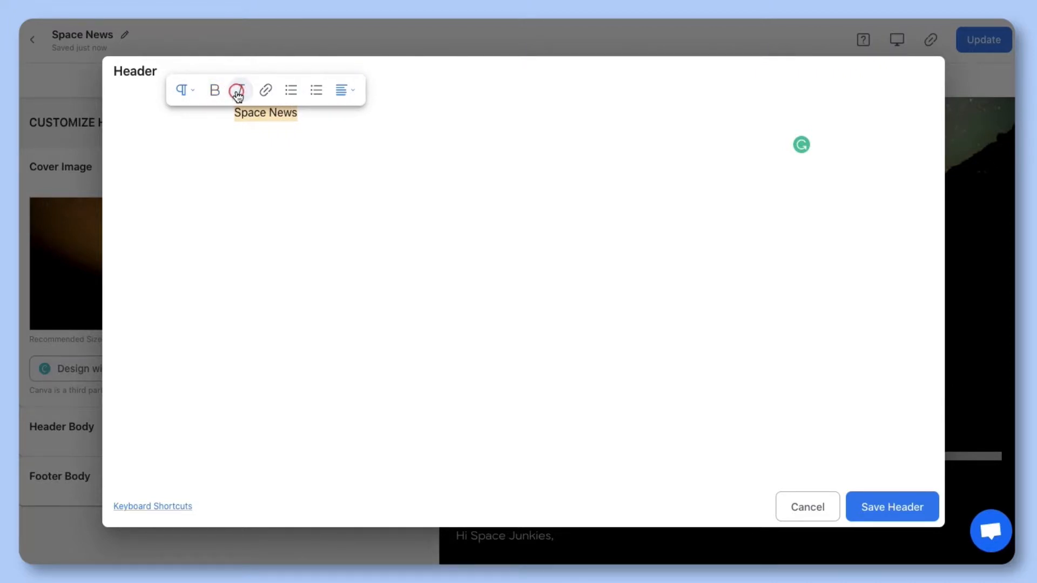
# Format the "Space News" header text as a bullet list.
pyautogui.click(292, 97)
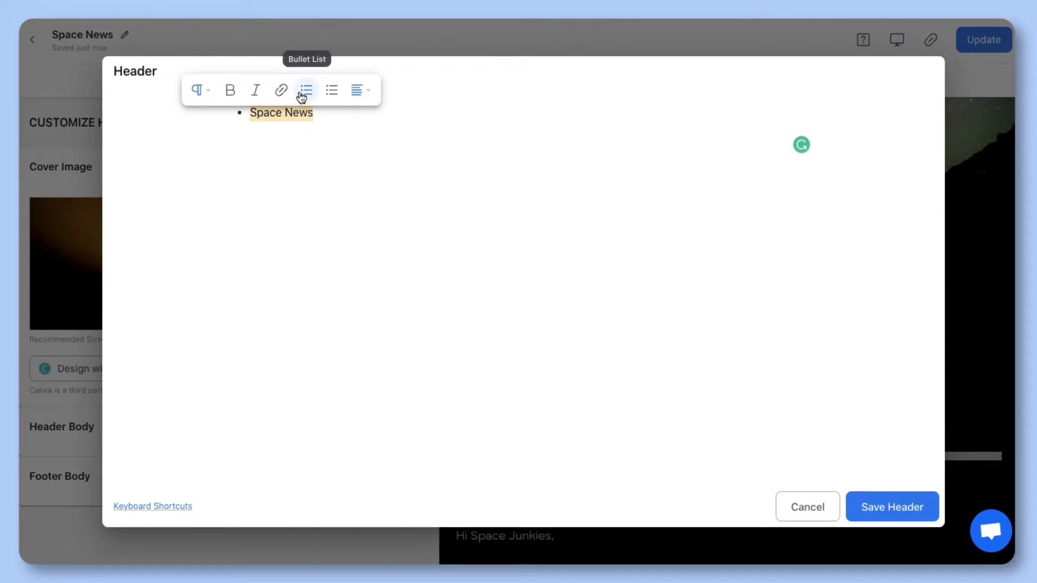
# Remove the bullet list from the "Space News" text and try the numbered list format, removing it again.
pyautogui.click(301, 96)
pyautogui.click(316, 97)
pyautogui.click(331, 96)
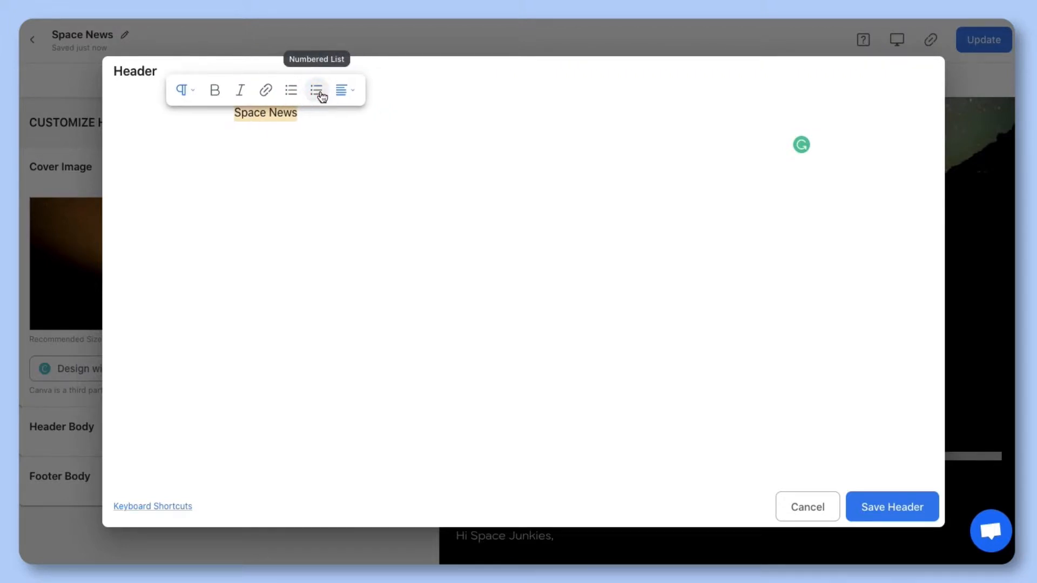
# Link the "Space News" header text to elink.io and center-align it.
pyautogui.click(268, 89)
pyautogui.write('slink.io')
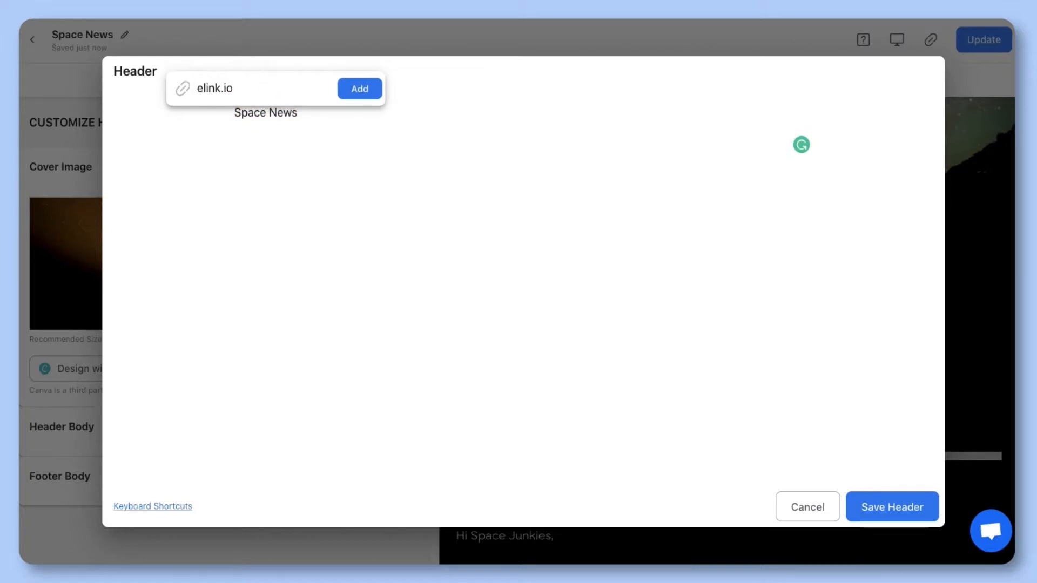
pyautogui.click(343, 91)
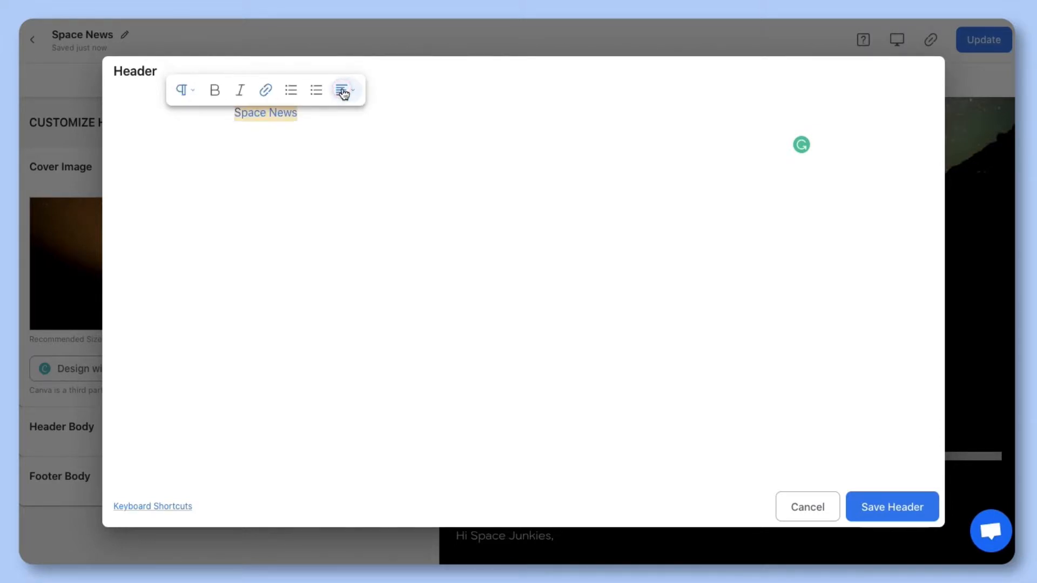
pyautogui.click(362, 147)
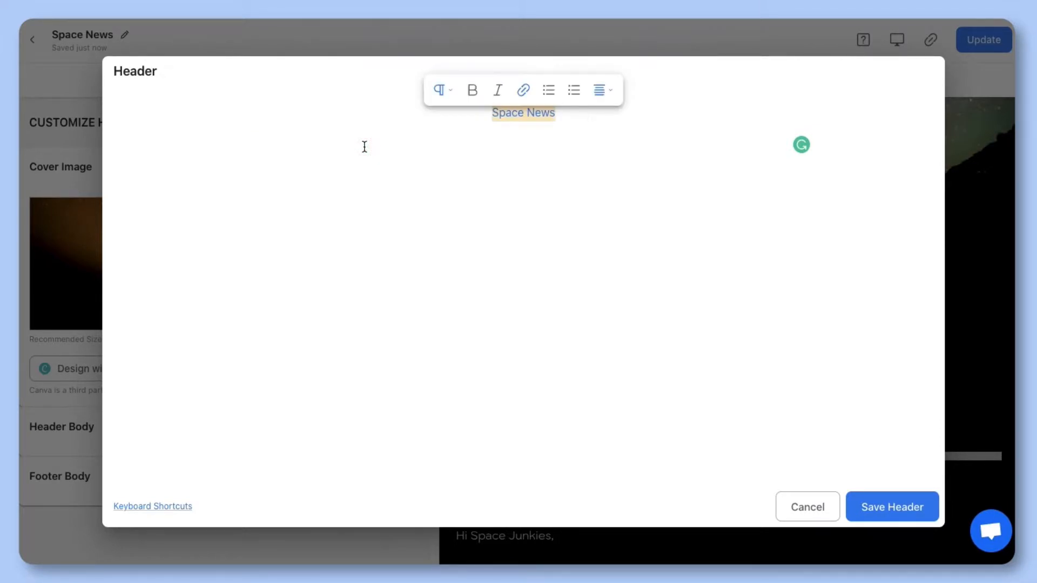
pyautogui.click(595, 111)
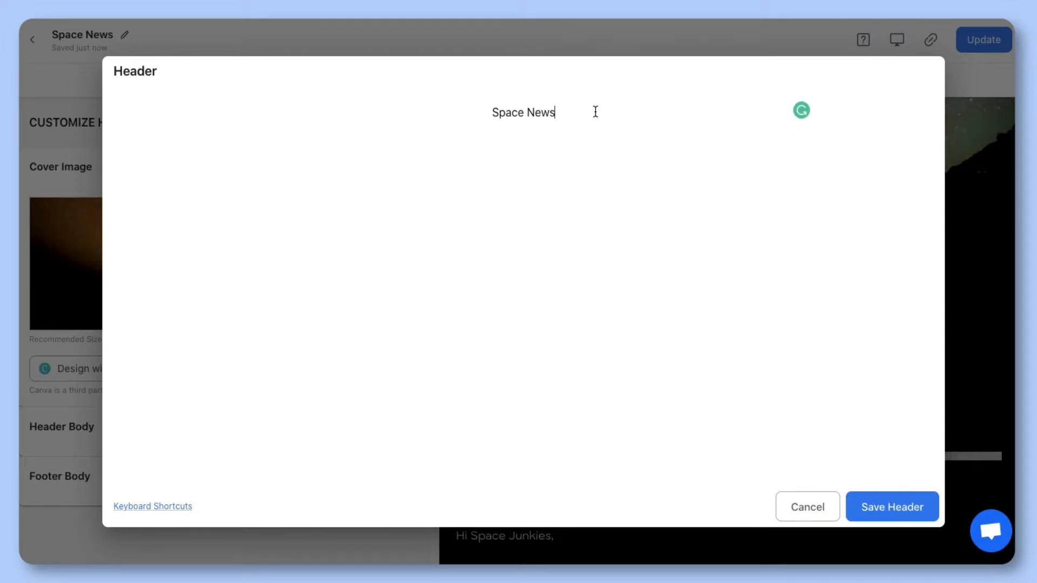
# Start a new line below "Space News" and look through the content blocks that can be inserted there.
pyautogui.press('Return')
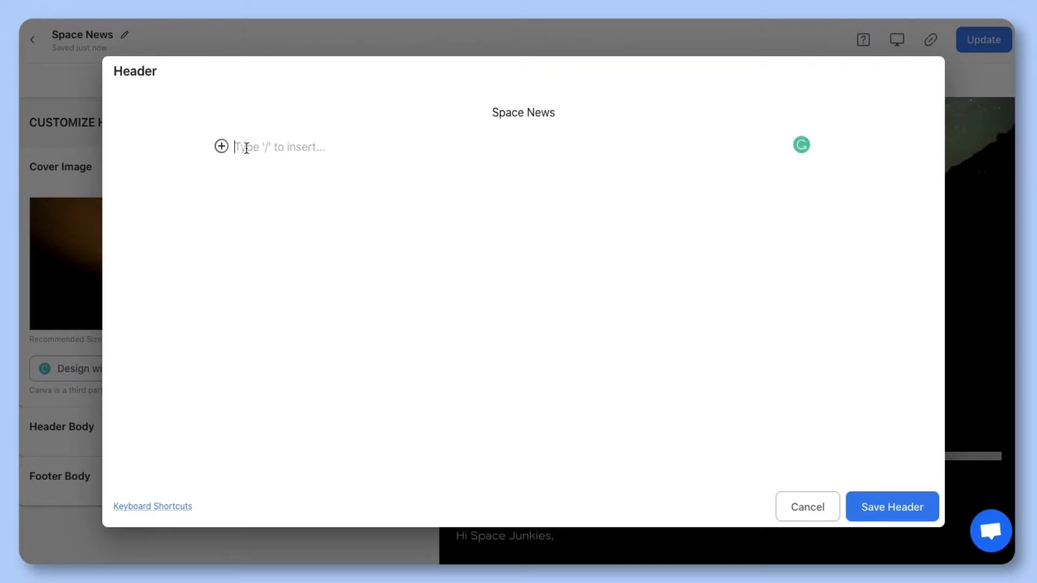
pyautogui.click(221, 145)
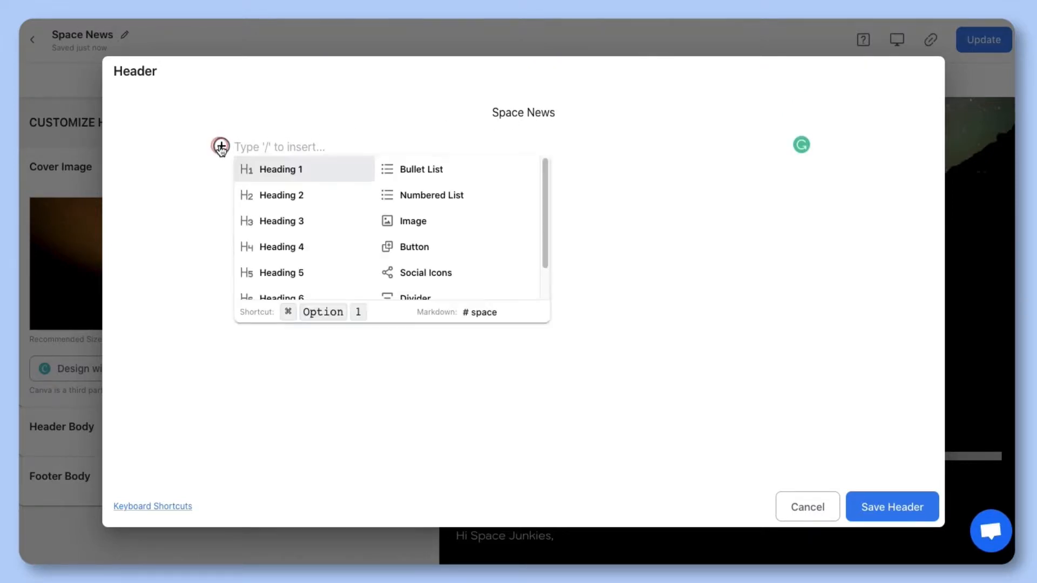
pyautogui.click(243, 146)
pyautogui.write('/')
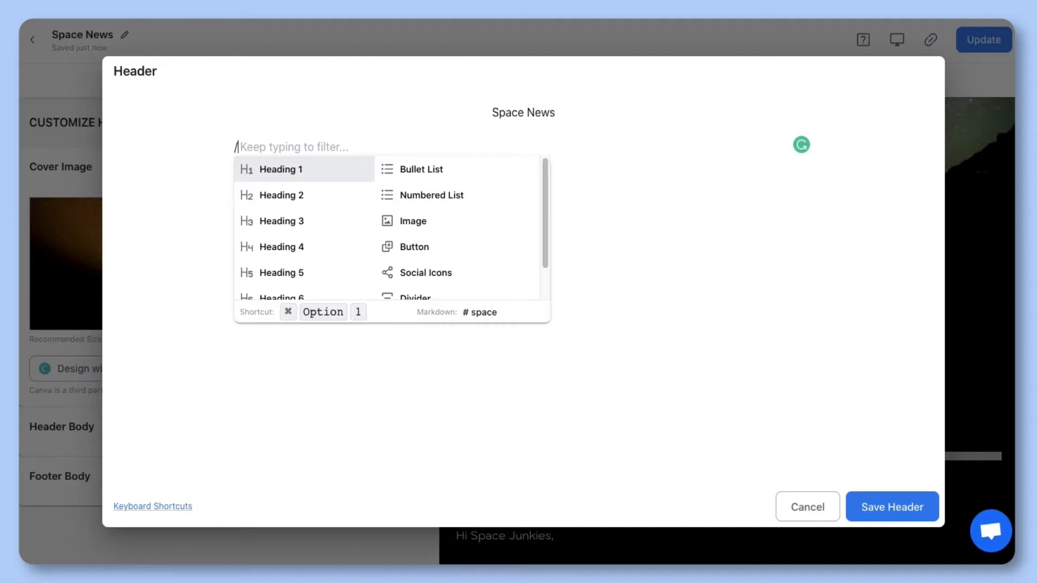
pyautogui.scroll(-2, 266, 178)
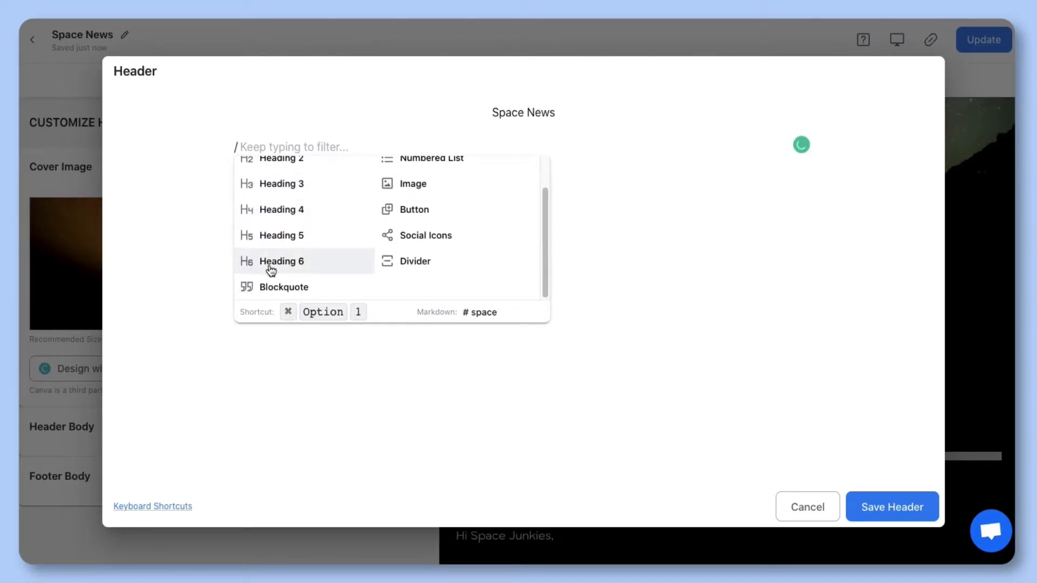
pyautogui.scroll(2, 317, 246)
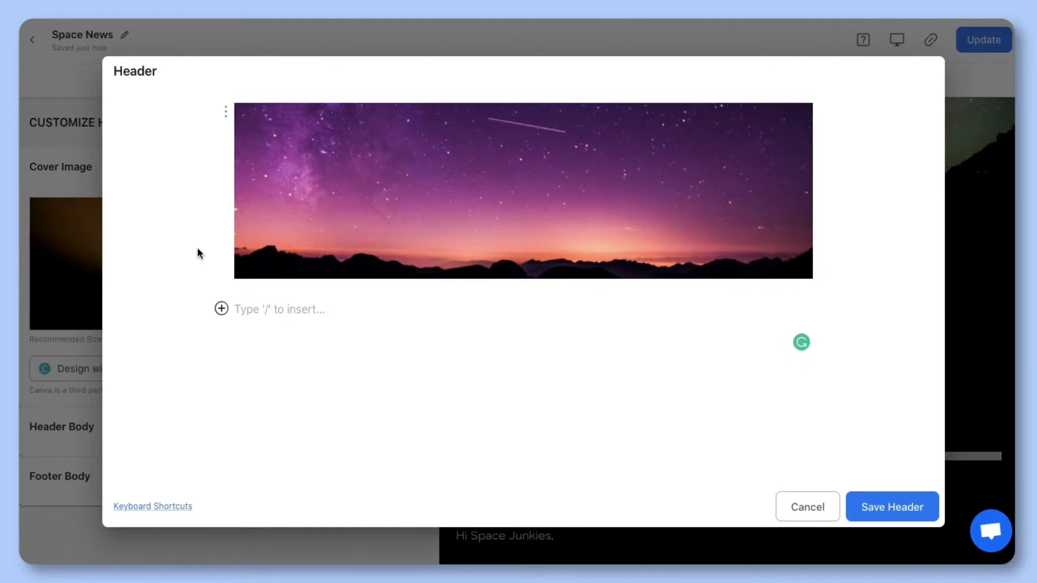
# Delete the night-sky image from the header body and insert it again as an image block.
pyautogui.click(226, 114)
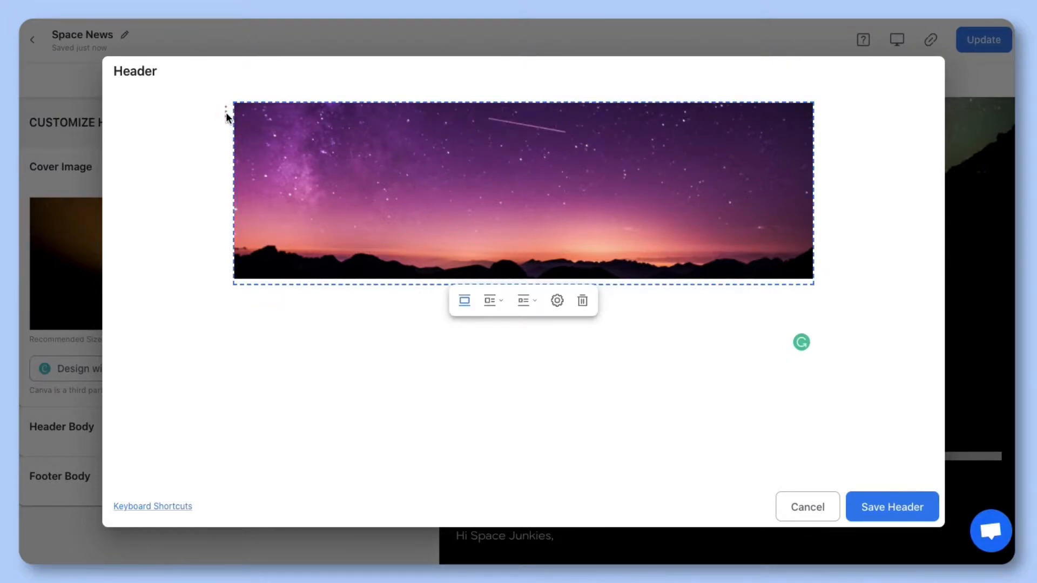
pyautogui.press('BackSpace')
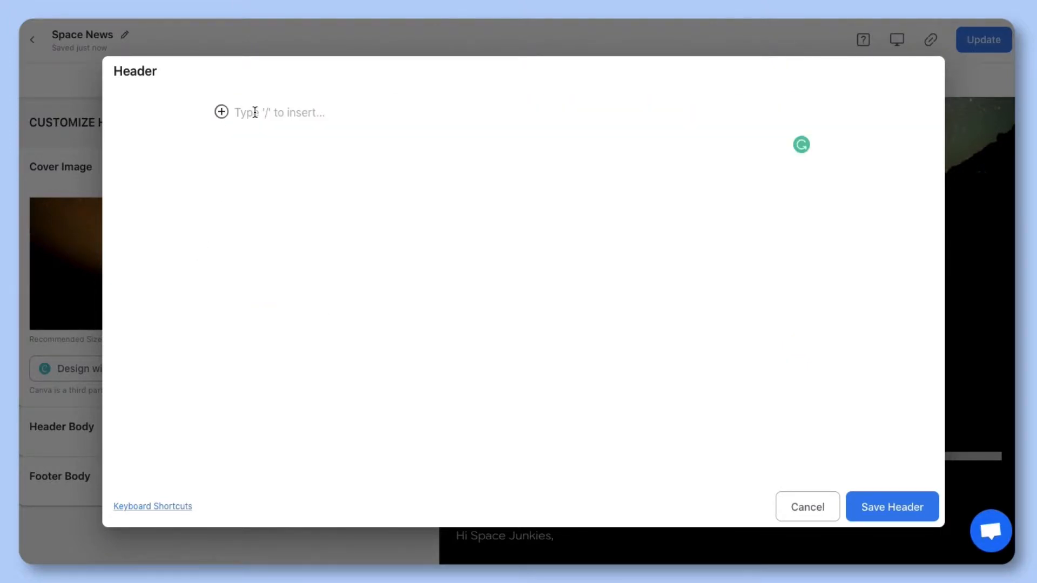
pyautogui.click(221, 111)
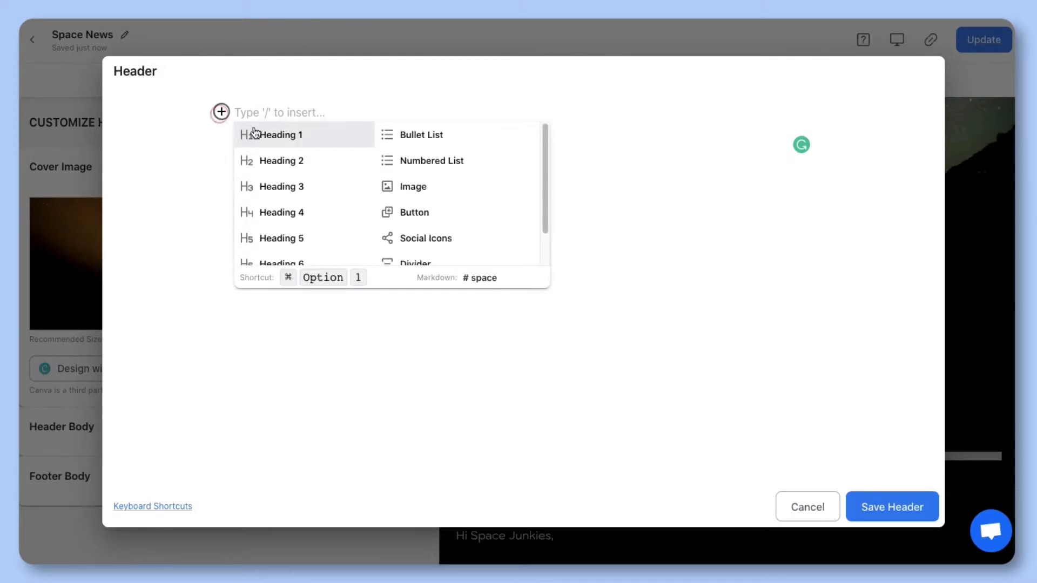
pyautogui.click(400, 189)
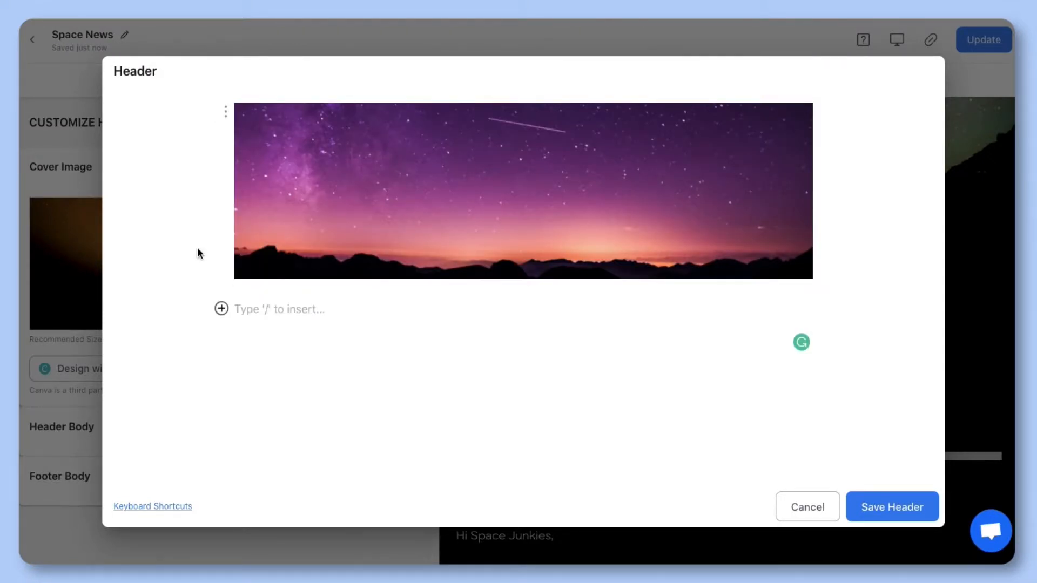
# Try the night-sky image at 50% Center, 50% Left and 50% Right.
pyautogui.click(226, 114)
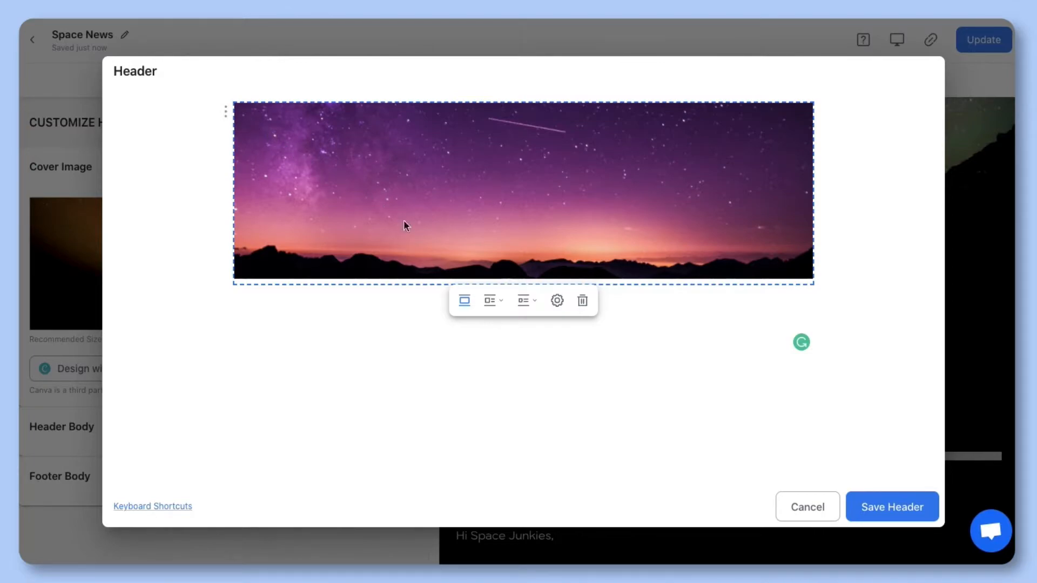
pyautogui.click(501, 300)
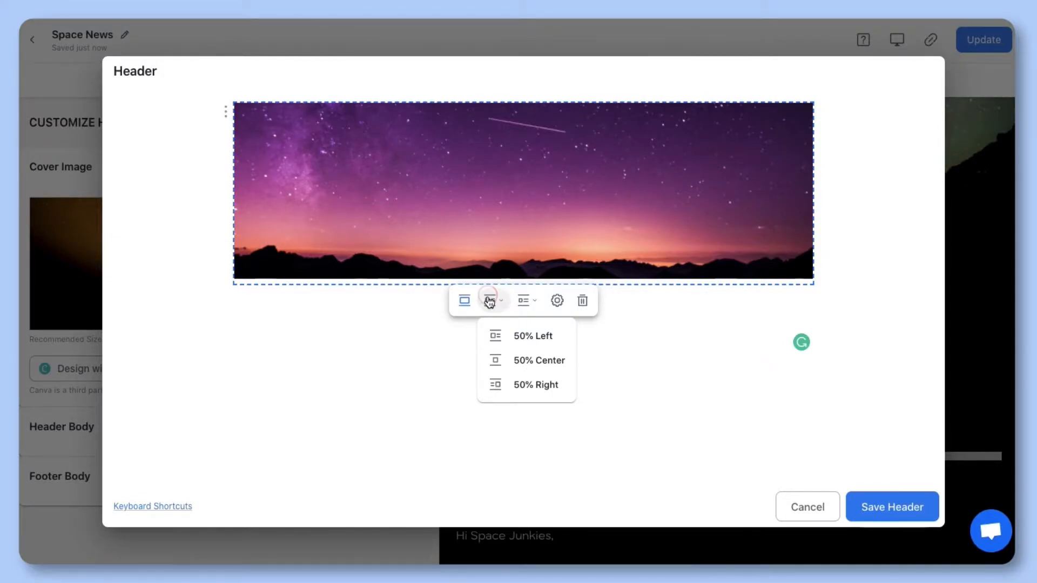
pyautogui.click(502, 356)
pyautogui.click(489, 217)
pyautogui.click(493, 247)
pyautogui.click(494, 224)
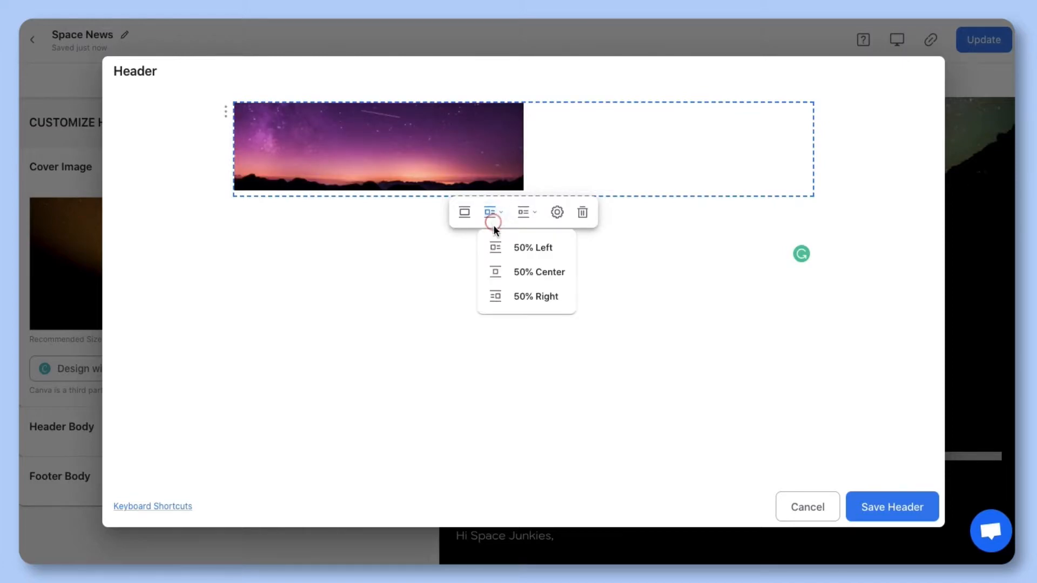
pyautogui.click(511, 296)
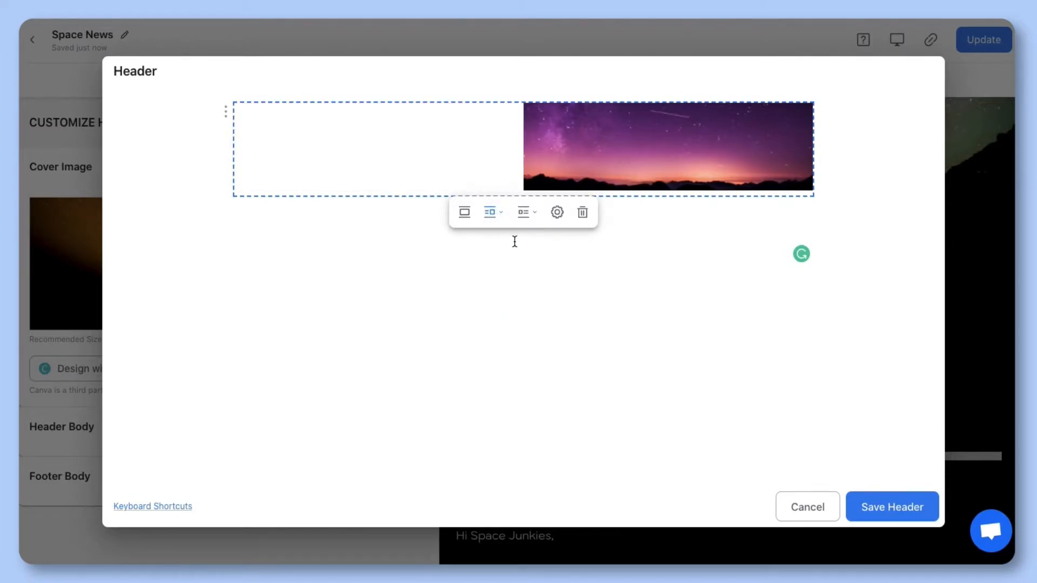
# Try the night-sky image at 25% Center, 25% Left and 25% Right, and return it to full width.
pyautogui.click(520, 224)
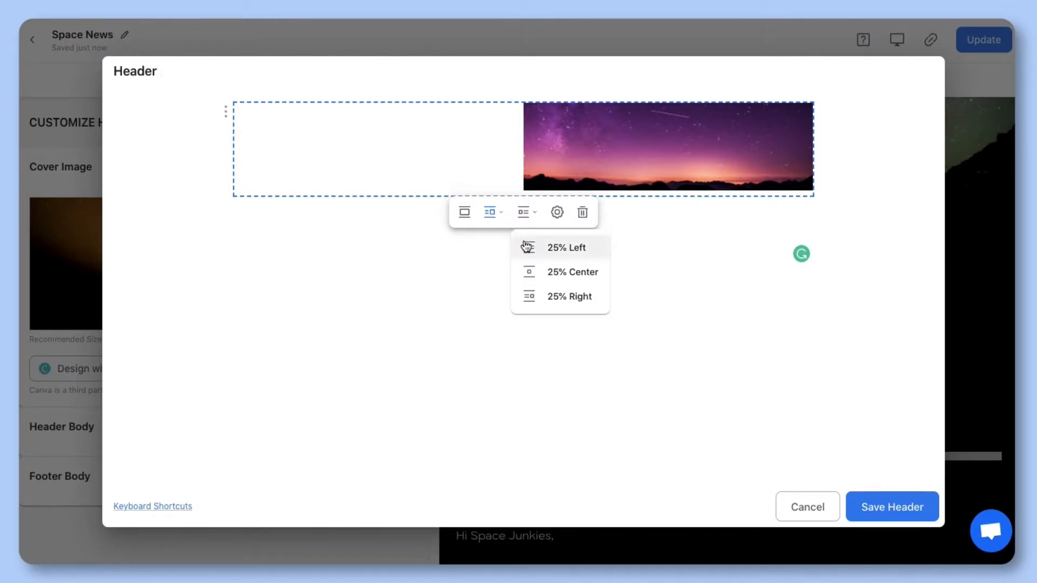
pyautogui.click(531, 270)
pyautogui.click(528, 182)
pyautogui.click(529, 205)
pyautogui.click(528, 176)
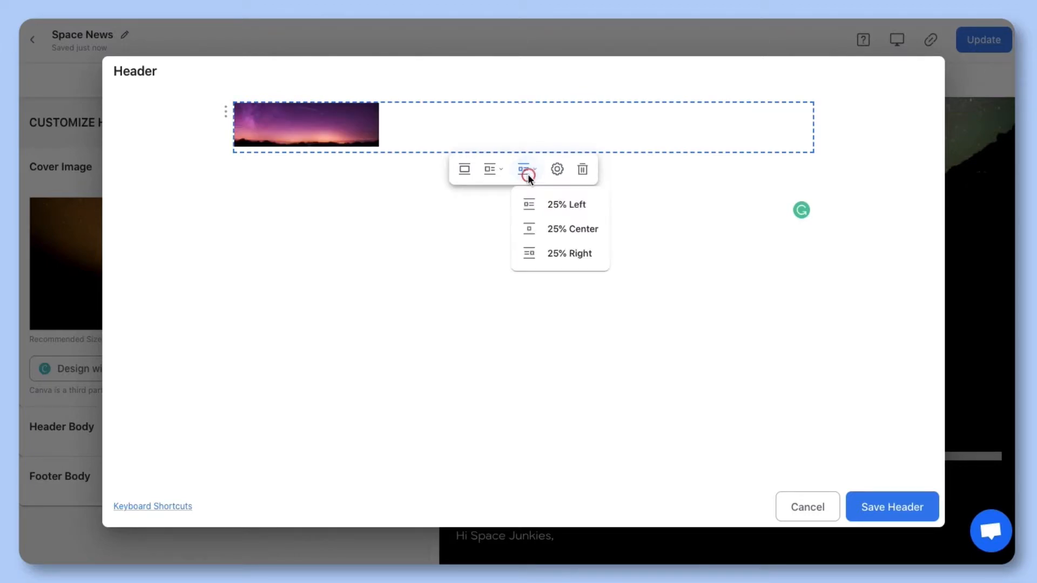
pyautogui.click(539, 255)
pyautogui.click(464, 170)
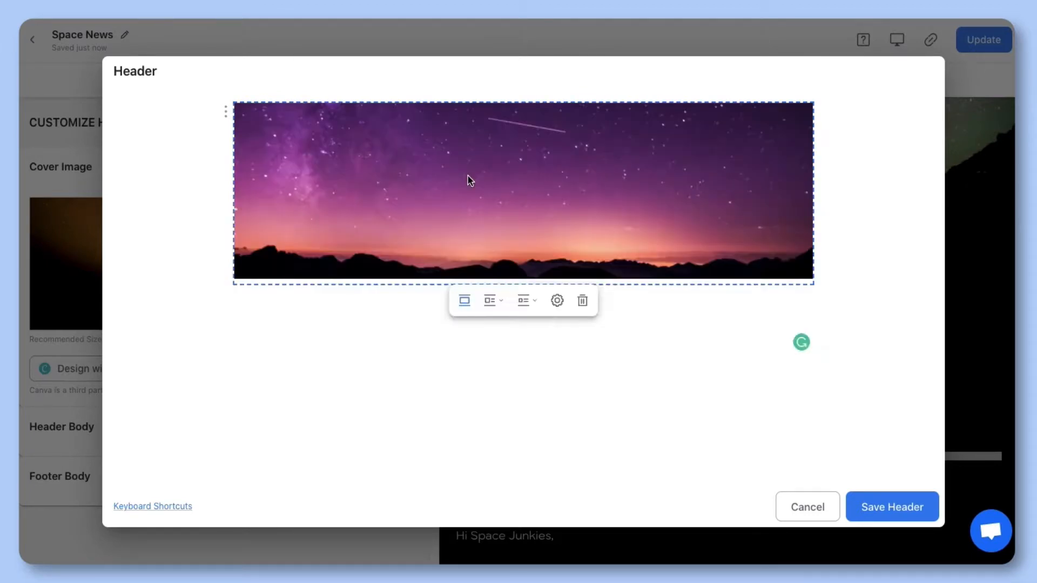
# Add a hyperlink to elink.io to the night-sky image and save the setting.
pyautogui.click(556, 300)
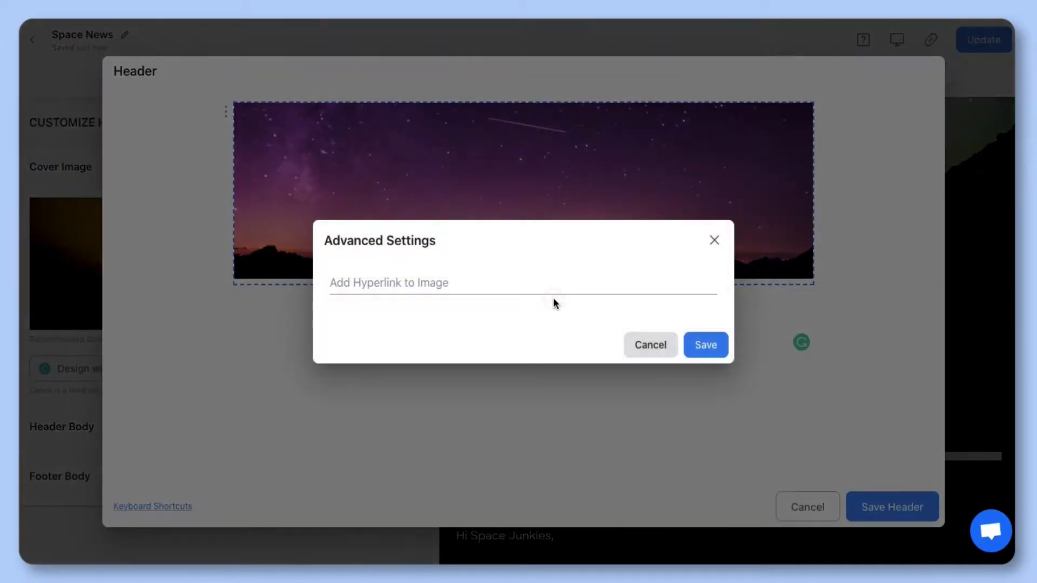
pyautogui.click(539, 284)
pyautogui.write('elink.io')
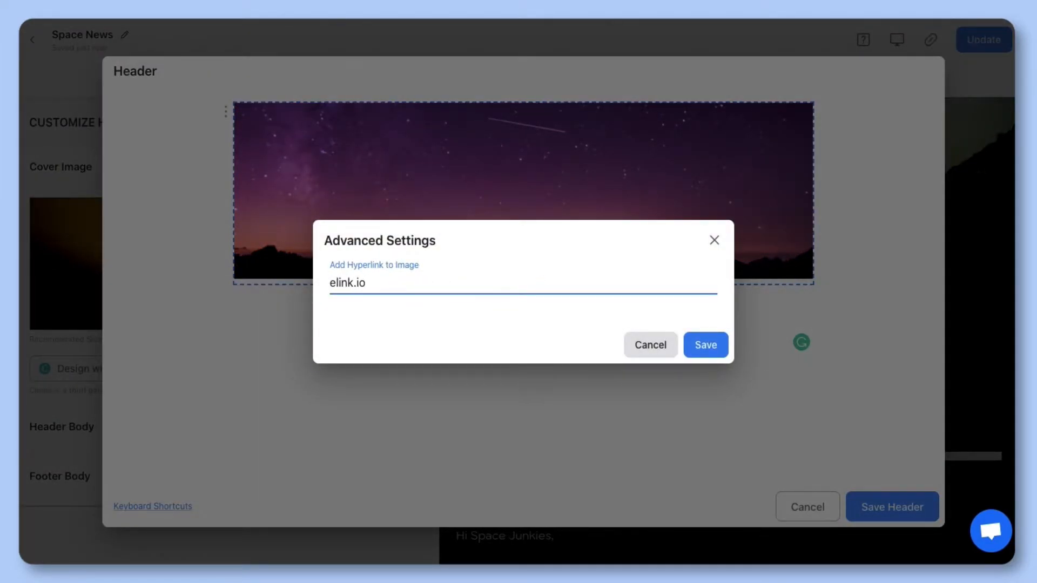
pyautogui.click(707, 346)
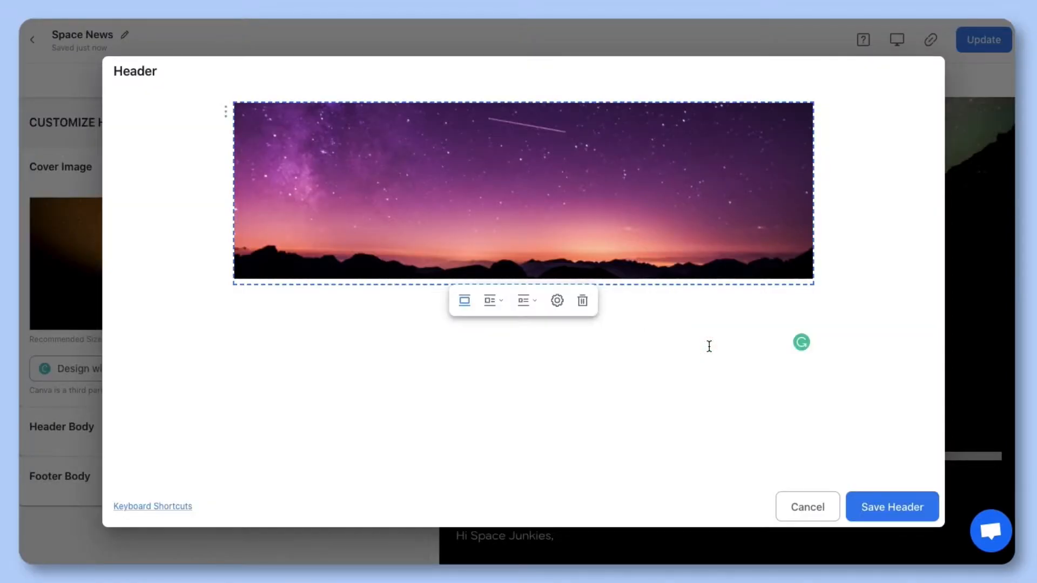
# Add an empty line below the night-sky image and insert a button block beneath it.
pyautogui.click(709, 346)
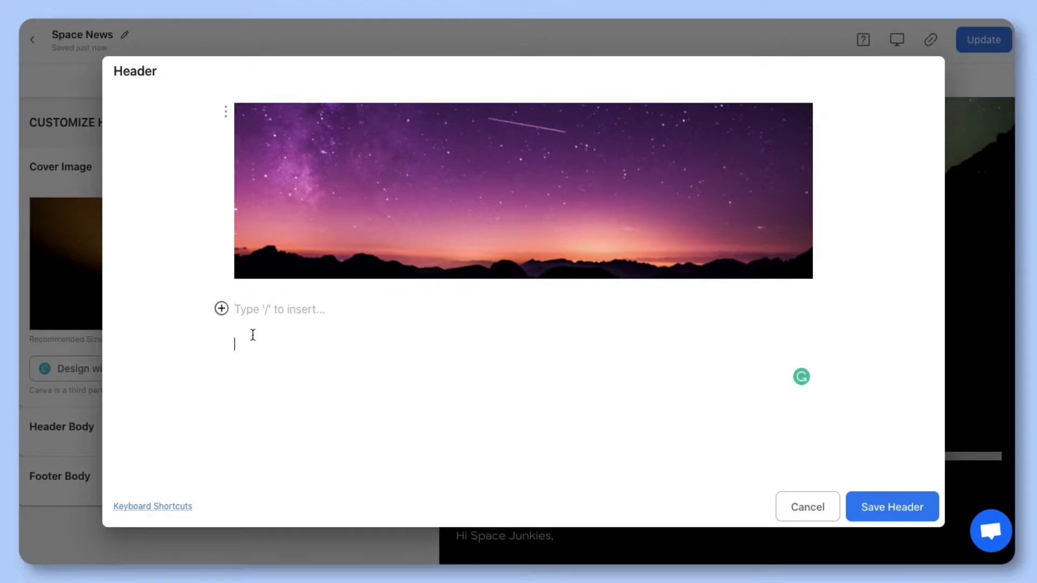
pyautogui.press('Return')
pyautogui.click(226, 346)
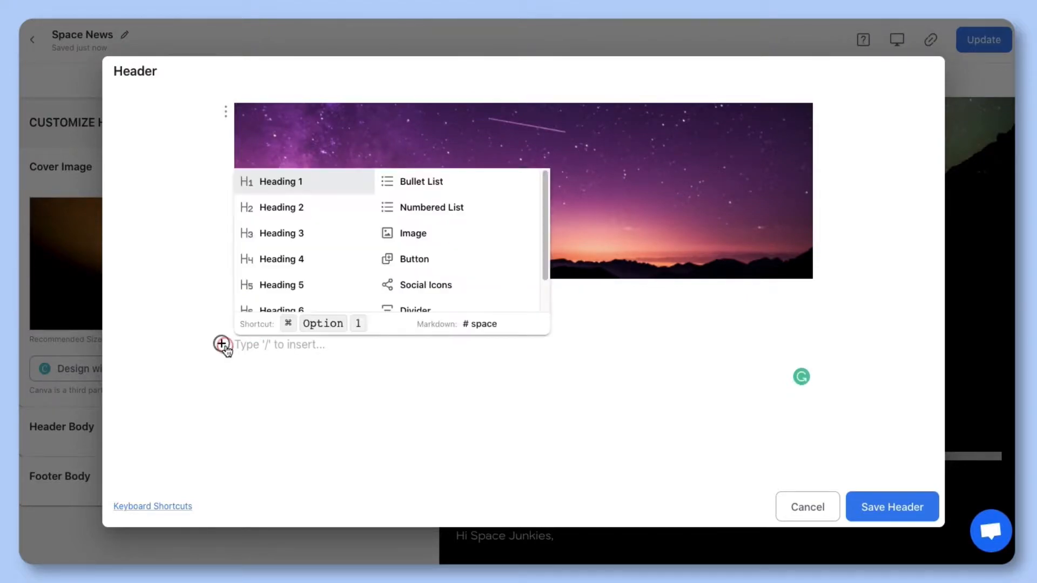
pyautogui.click(411, 267)
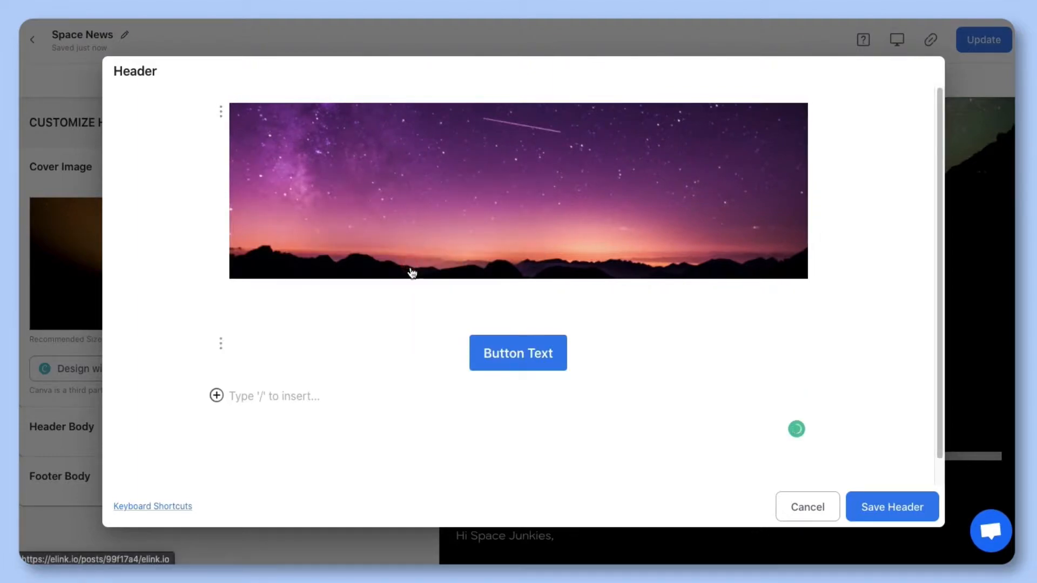
# Try the filled Rounded style on the header button.
pyautogui.click(221, 343)
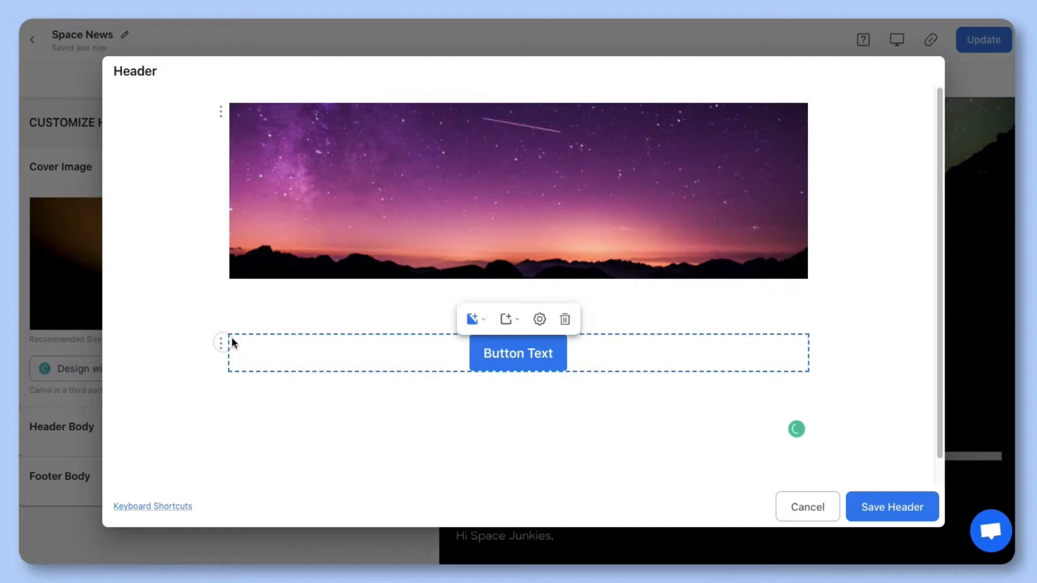
pyautogui.click(471, 322)
pyautogui.click(469, 321)
pyautogui.click(468, 321)
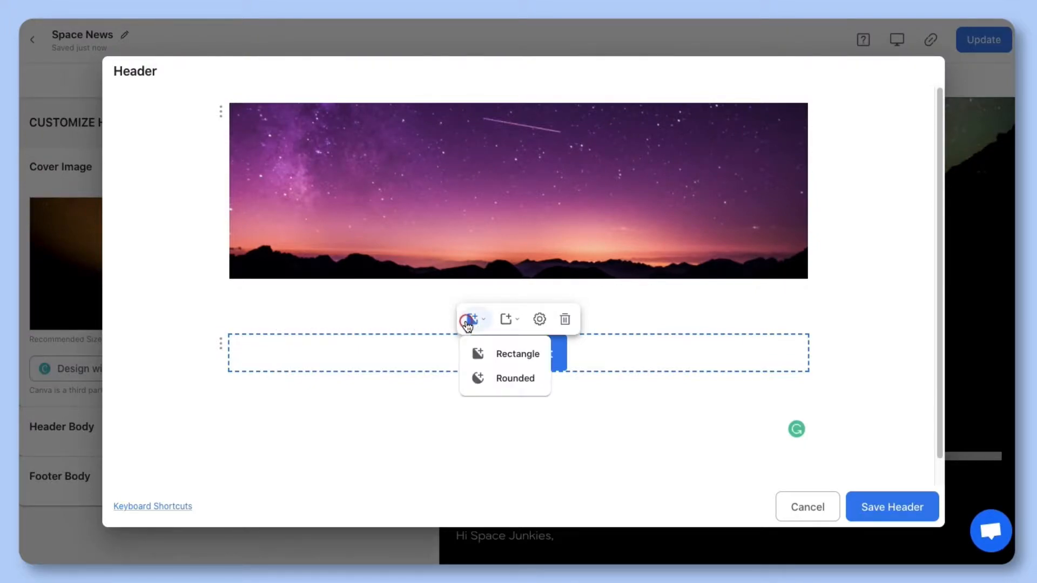
pyautogui.click(478, 377)
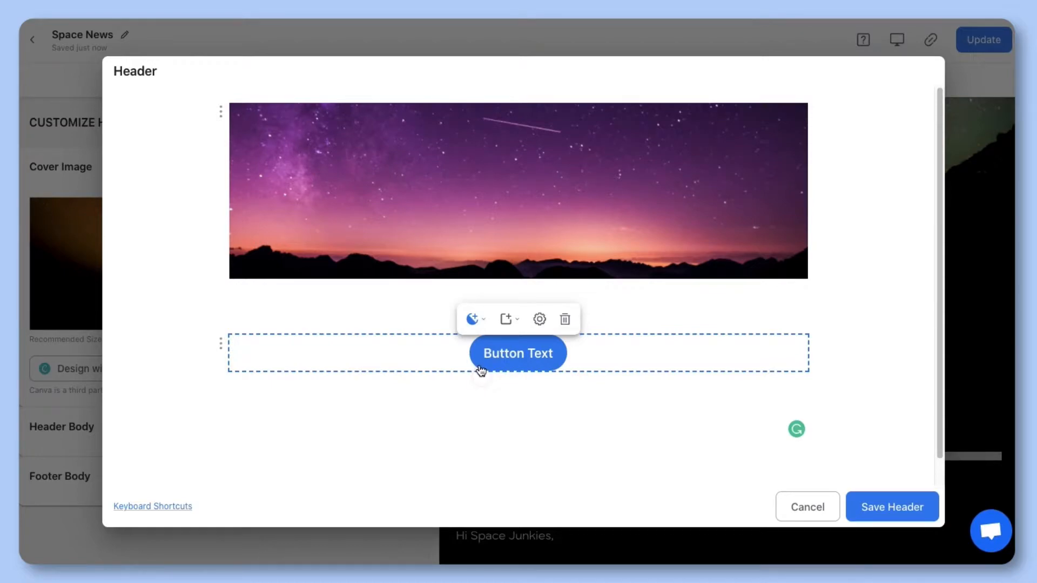
# Try the outlined Rectangle style on the header button and set it to the outlined Rounded style.
pyautogui.click(505, 319)
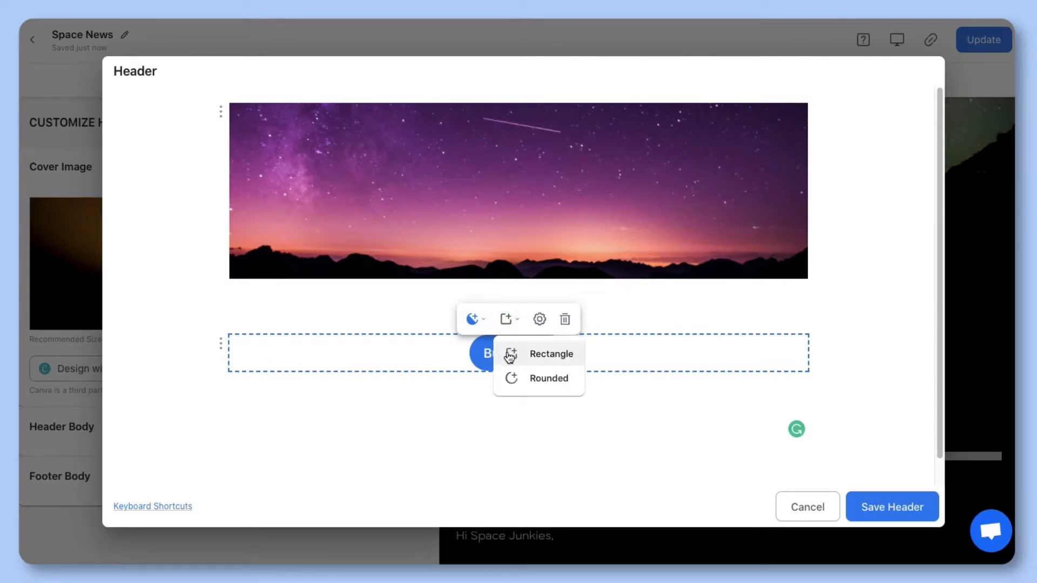
pyautogui.click(509, 356)
pyautogui.click(506, 319)
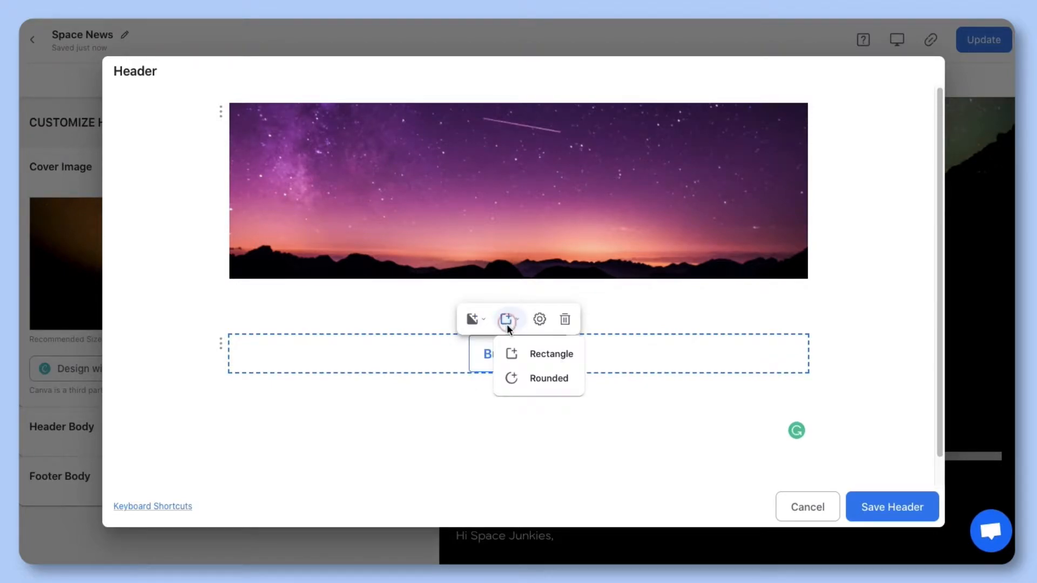
pyautogui.click(522, 379)
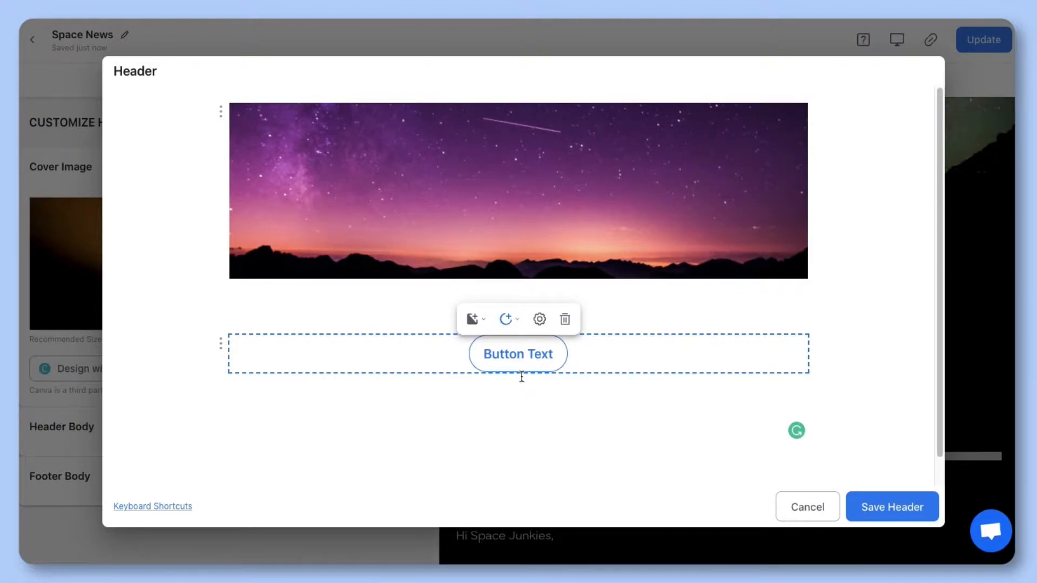
# Set the button's title to "Watch Video" and its URL to elink.io, and save the settings.
pyautogui.click(540, 319)
pyautogui.click(379, 315)
pyautogui.write('elink.io')
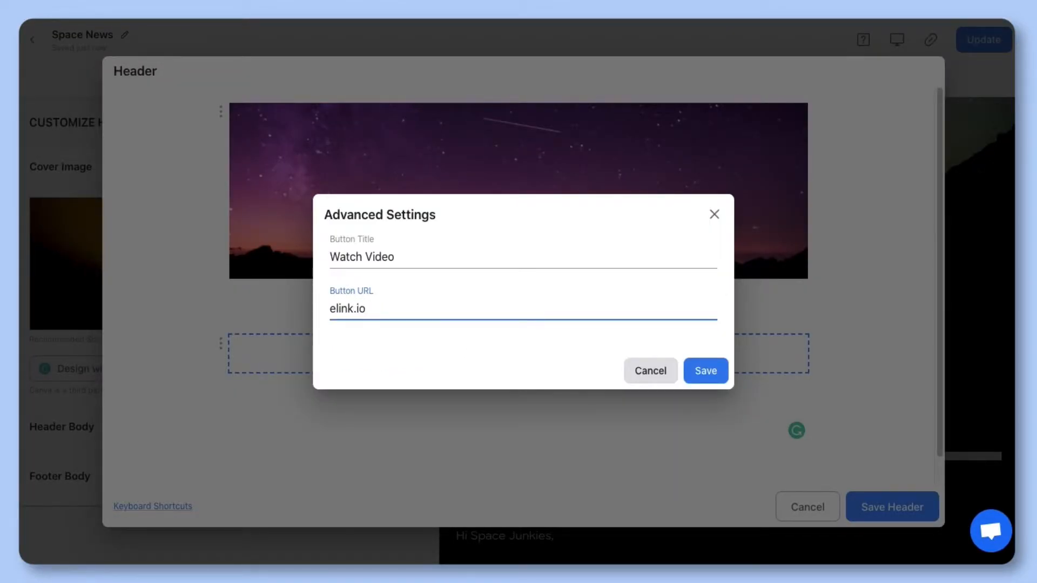
pyautogui.click(704, 370)
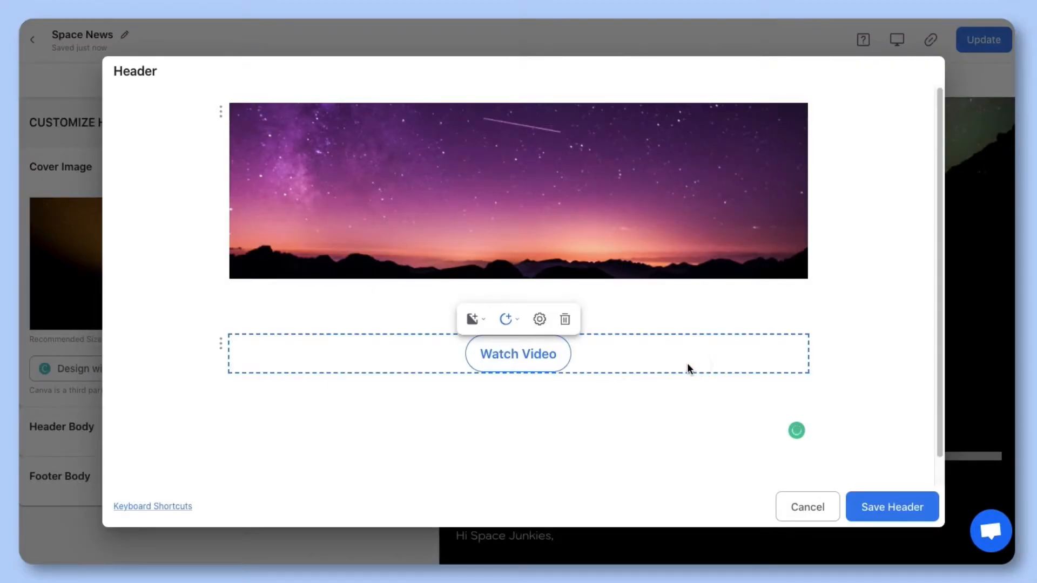
# Set the "Watch Video" button to the filled Rectangle style and deselect it.
pyautogui.click(480, 320)
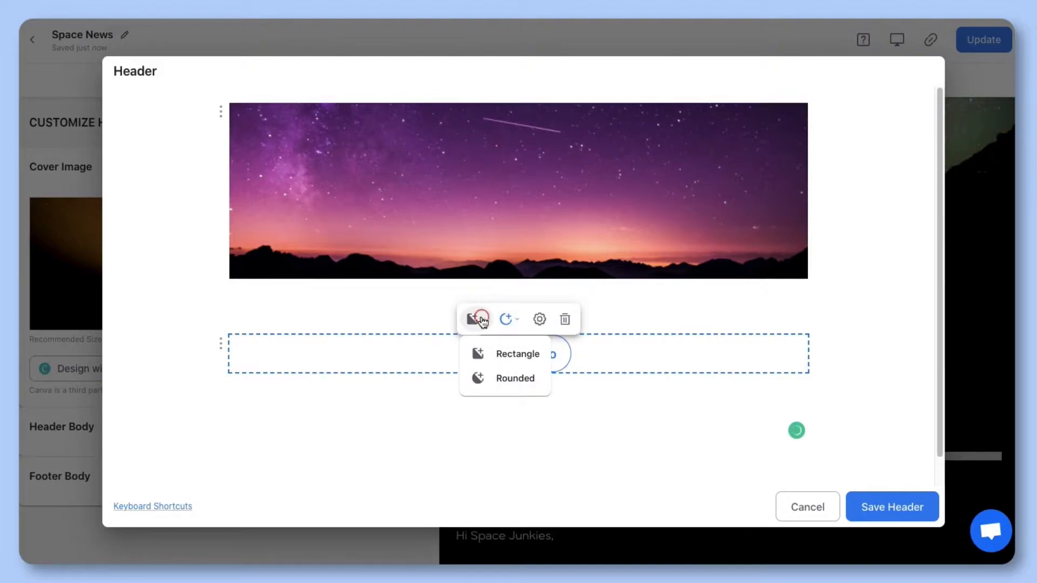
pyautogui.click(483, 353)
pyautogui.click(609, 388)
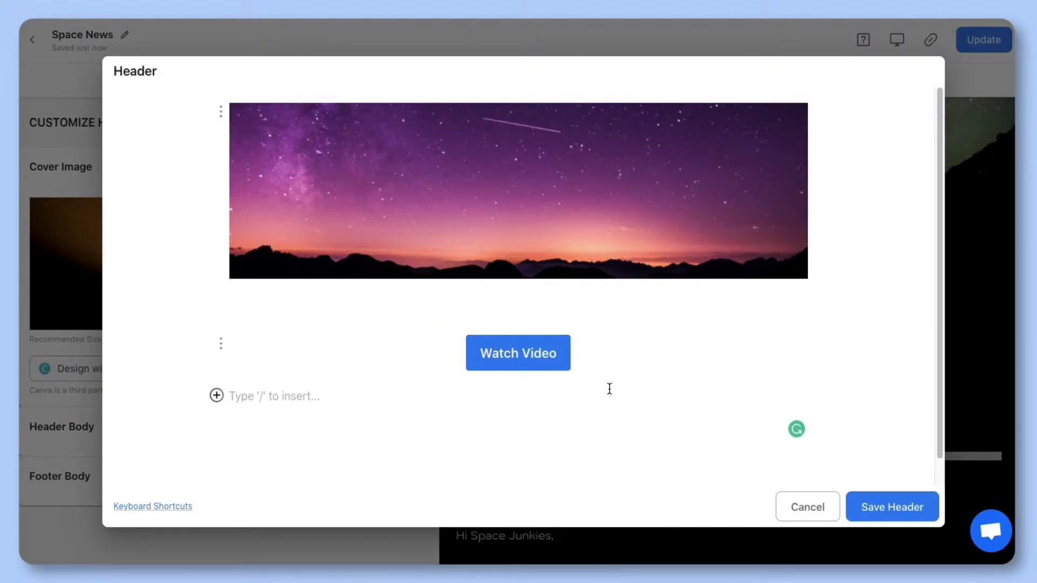
# Add an empty line below the "Watch Video" button and insert a social icons block there.
pyautogui.scroll(-1, 423, 310)
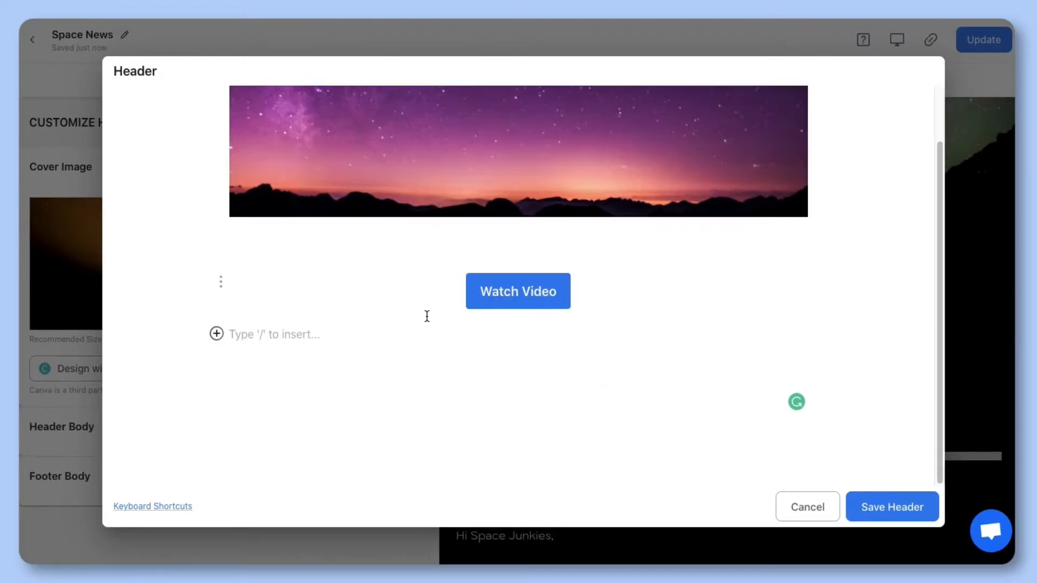
pyautogui.click(248, 363)
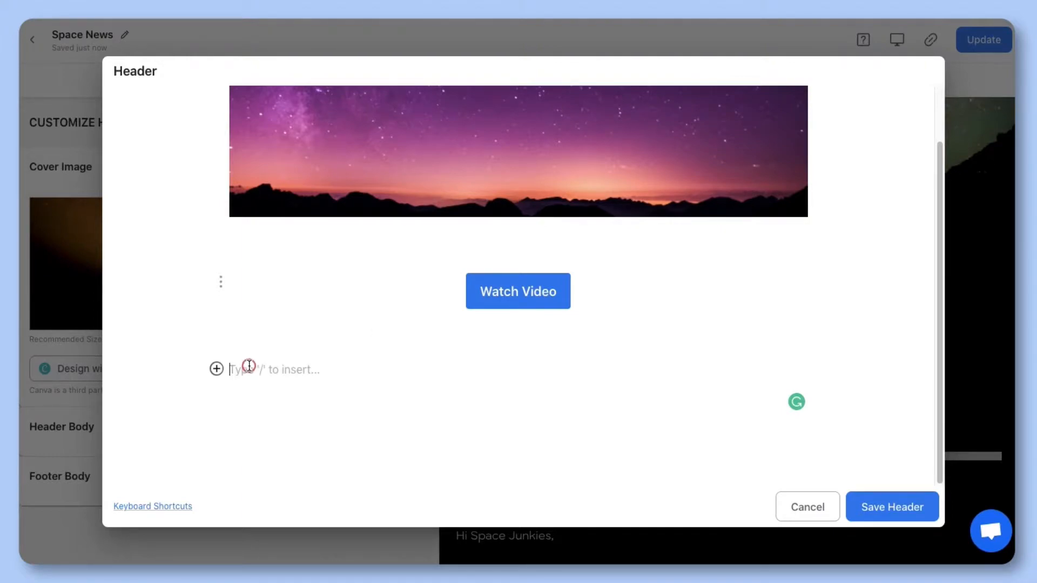
pyautogui.click(216, 368)
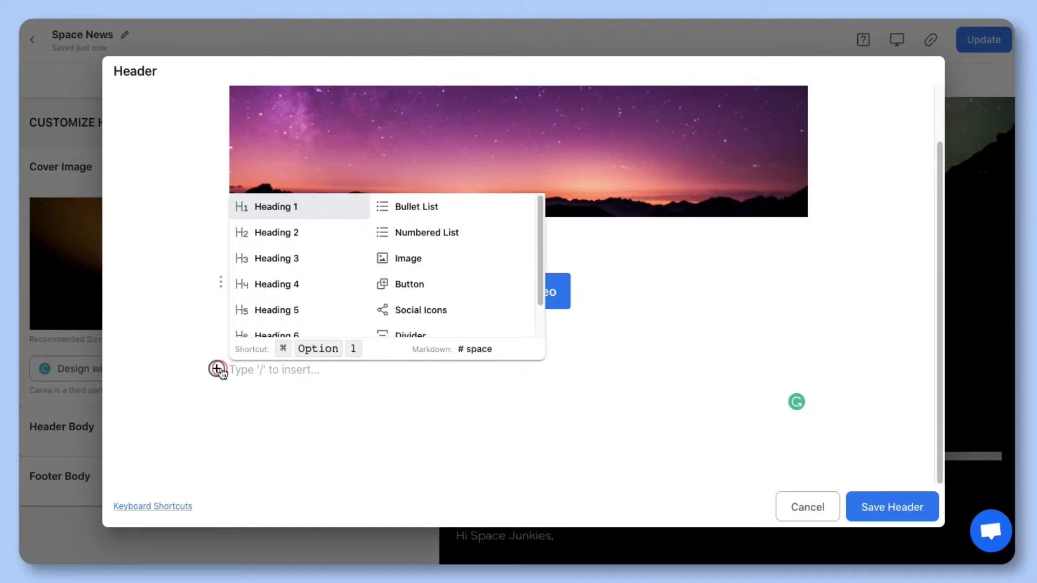
pyautogui.click(423, 315)
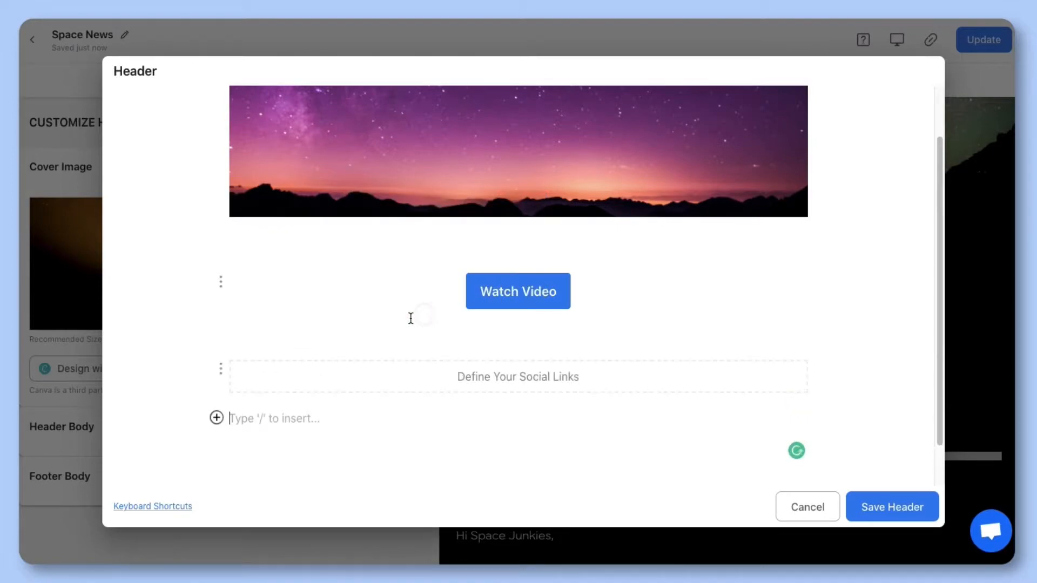
pyautogui.click(222, 363)
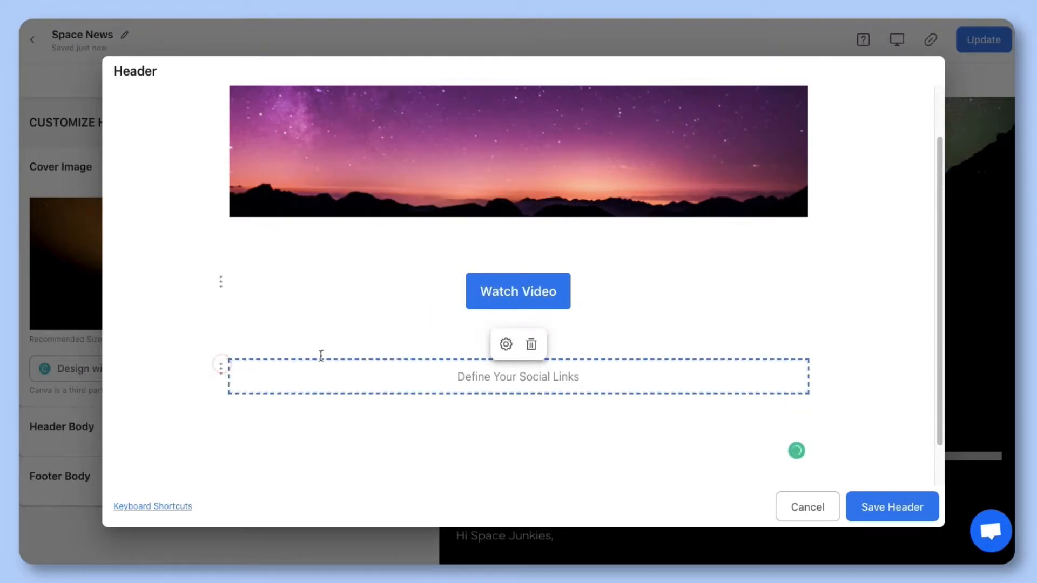
pyautogui.click(503, 344)
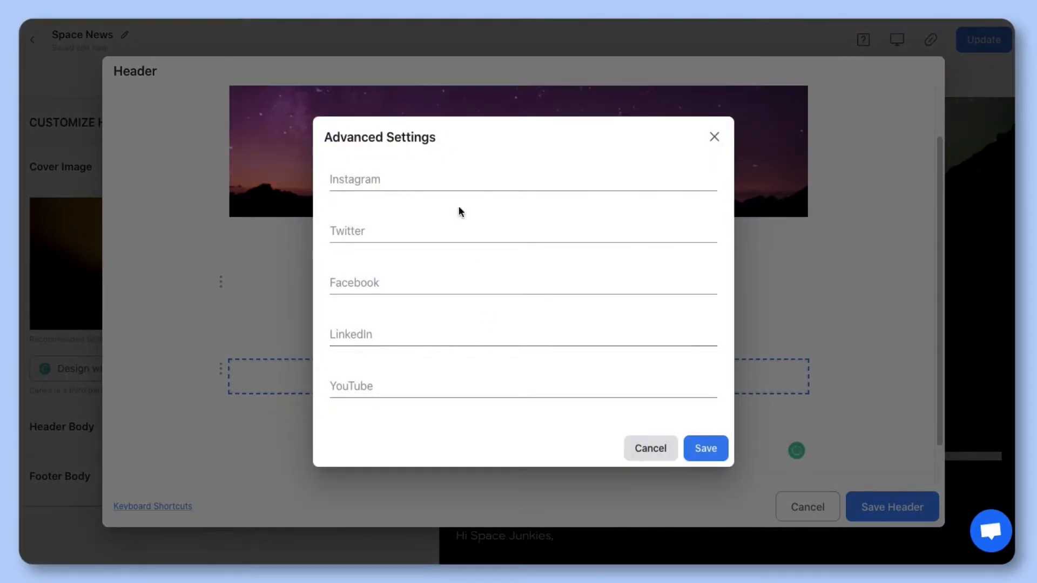
pyautogui.click(451, 174)
pyautogui.write('inst')
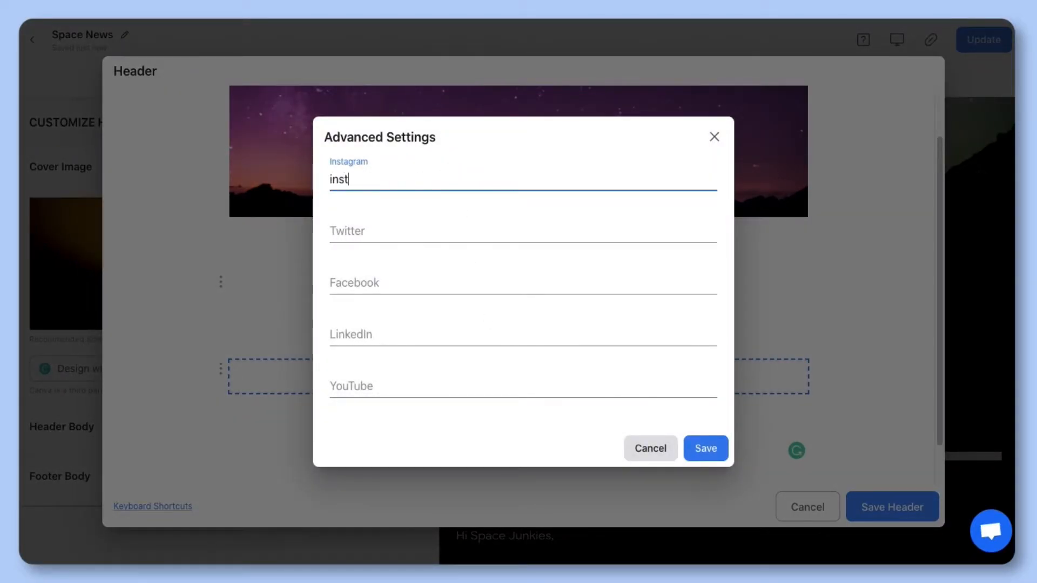
pyautogui.write('agram.com')
pyautogui.click(396, 231)
pyautogui.write('https://twitter.com/elink_io')
pyautogui.click(400, 288)
pyautogui.hotkey('ctrl', 'v')
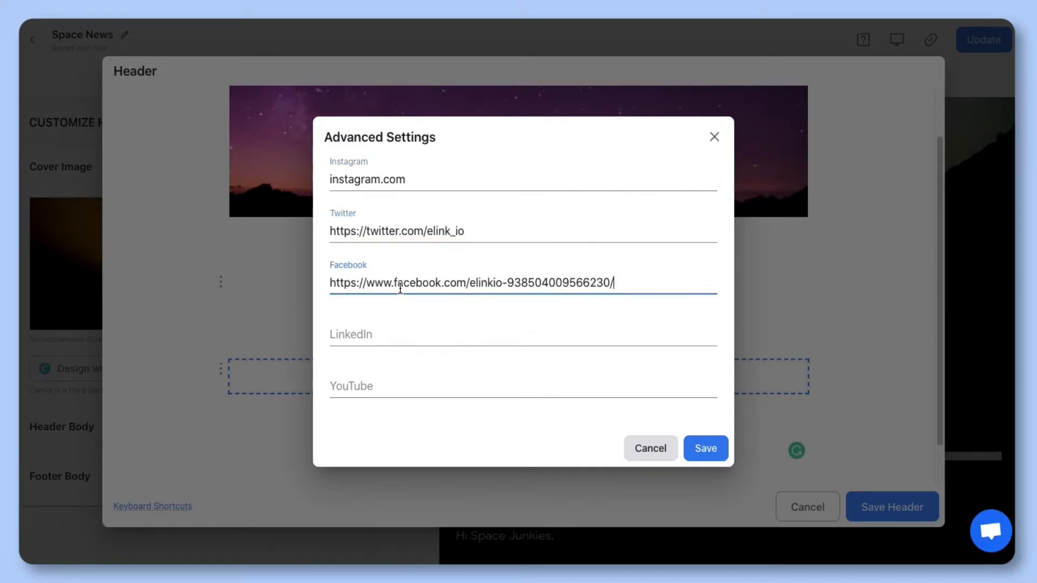
pyautogui.click(370, 329)
pyautogui.write('https://www.linkedin.com/company/elink-io')
pyautogui.click(381, 387)
pyautogui.write('https://www.youtube.com/channel/UCNtcSKrYLj-qWpOpcb4esiQ')
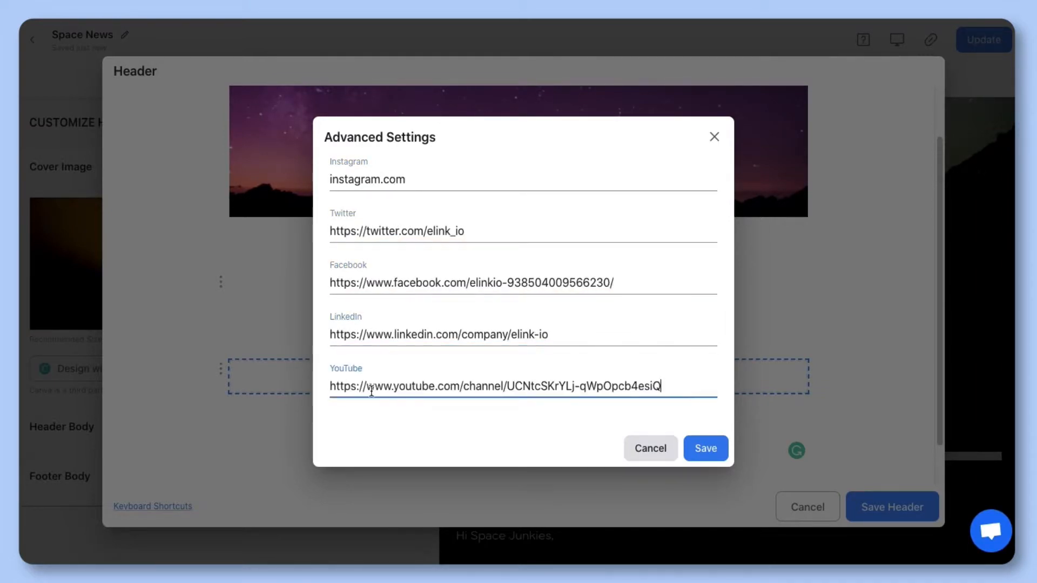
pyautogui.click(705, 452)
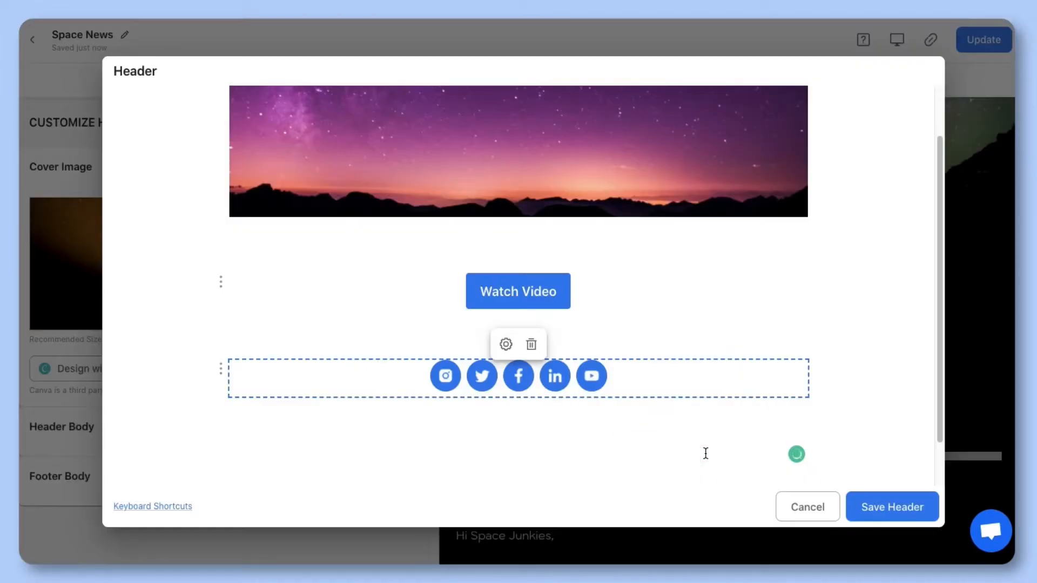
# Insert a divider beneath the social icons and set its line style to dotted.
pyautogui.click(679, 424)
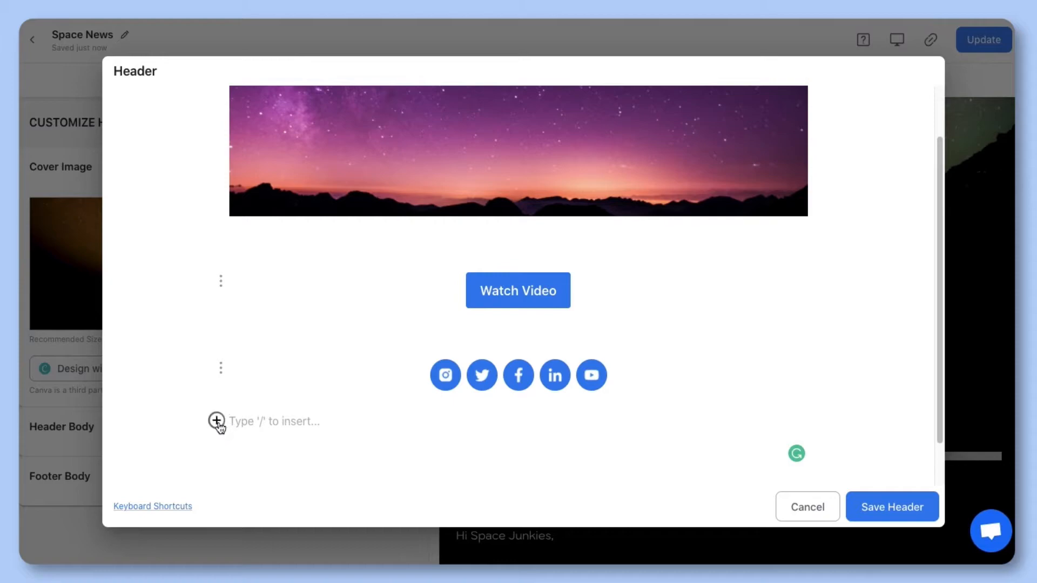
pyautogui.click(216, 421)
pyautogui.scroll(-2, 378, 346)
pyautogui.click(423, 353)
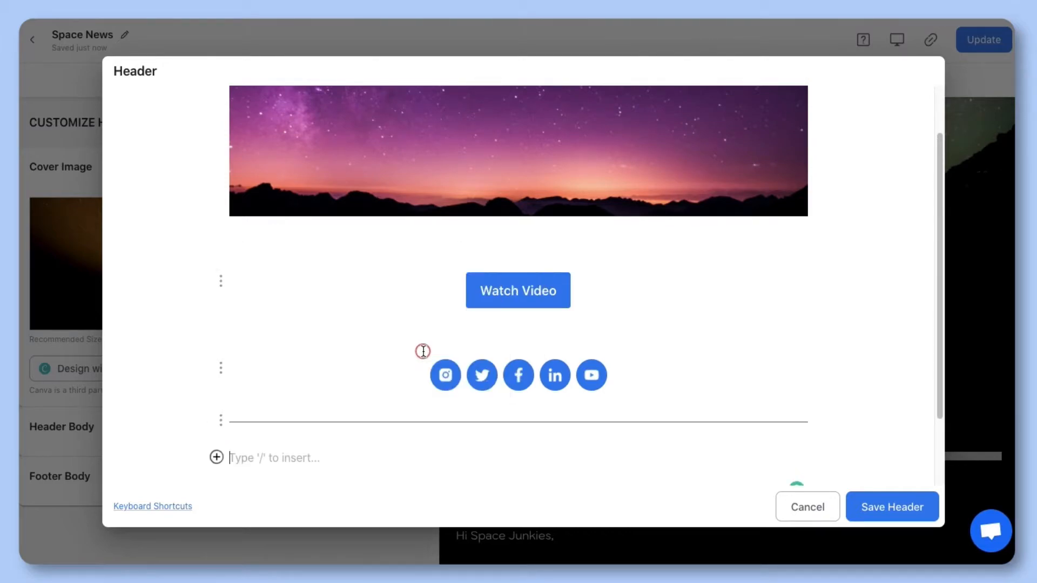
pyautogui.click(225, 416)
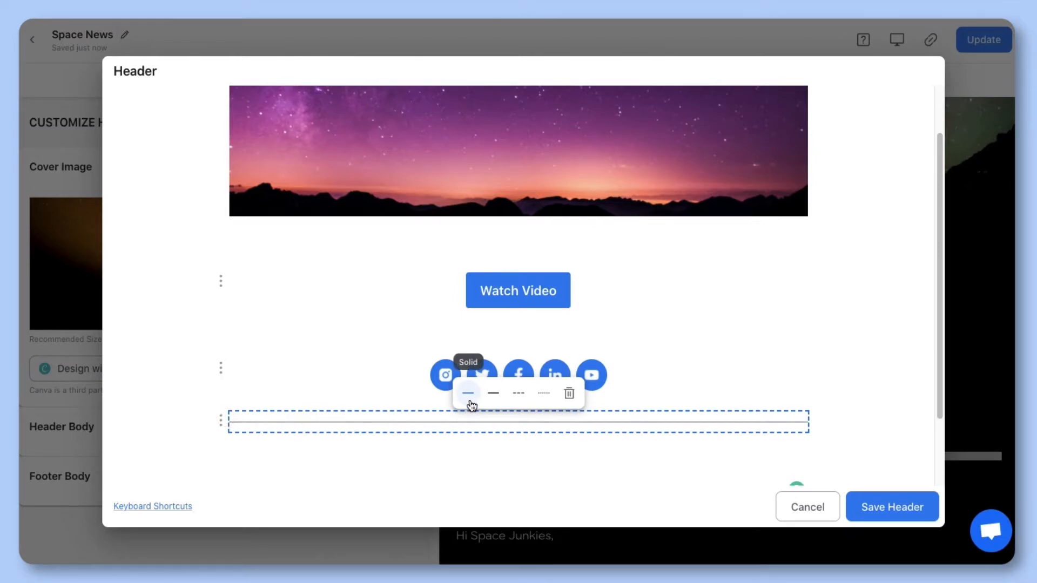
pyautogui.click(499, 395)
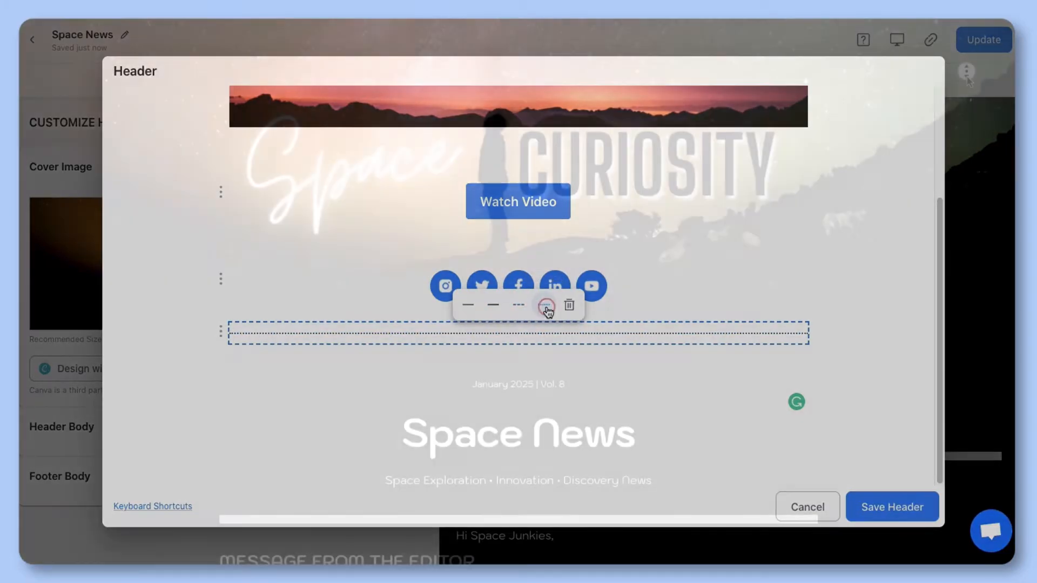
# Look over the finished post's header and open the Keyboard Shortcut Guide from the header editor.
pyautogui.middleClick(966, 71)
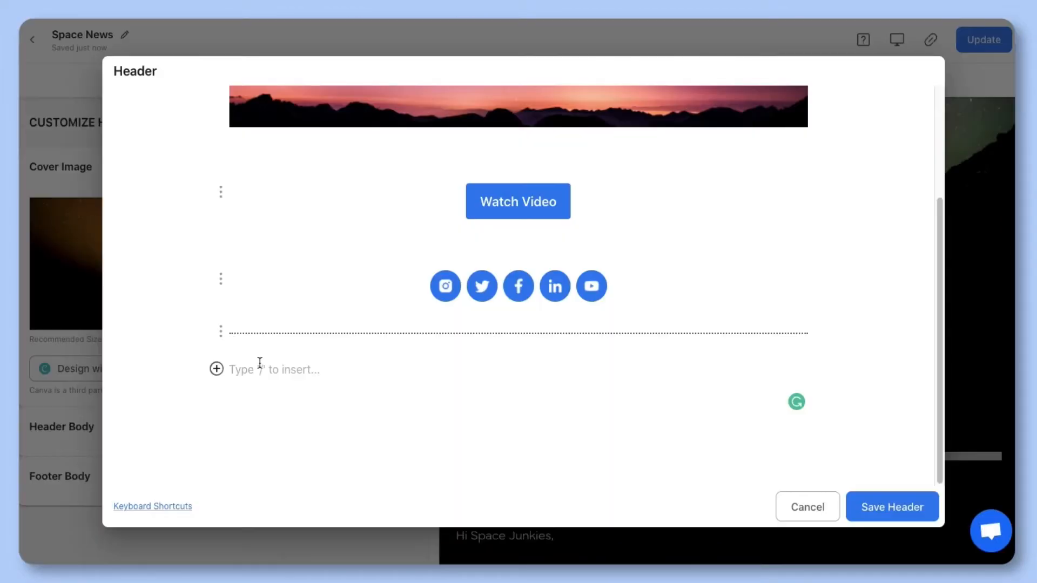
pyautogui.click(163, 507)
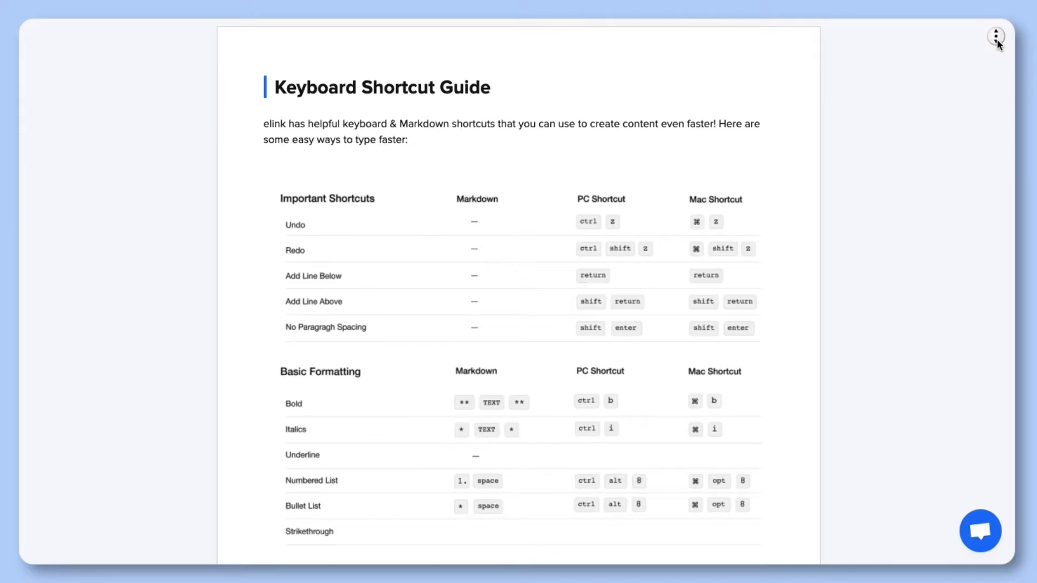
# Enter the text "Space News" in the blank header and center it.
pyautogui.write('News')
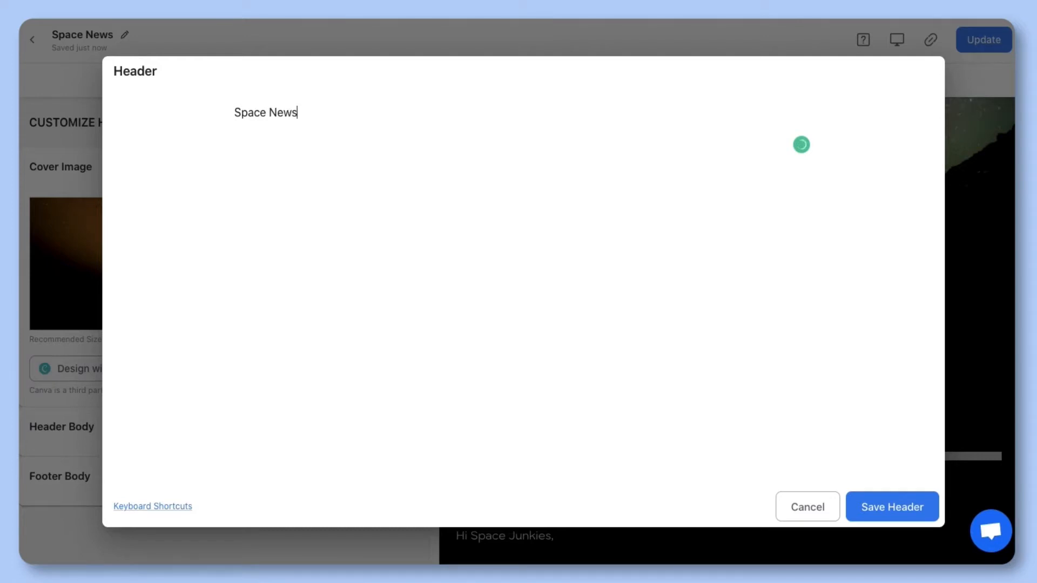
pyautogui.moveTo(298, 112); pyautogui.dragTo(221, 112)
pyautogui.click(183, 90)
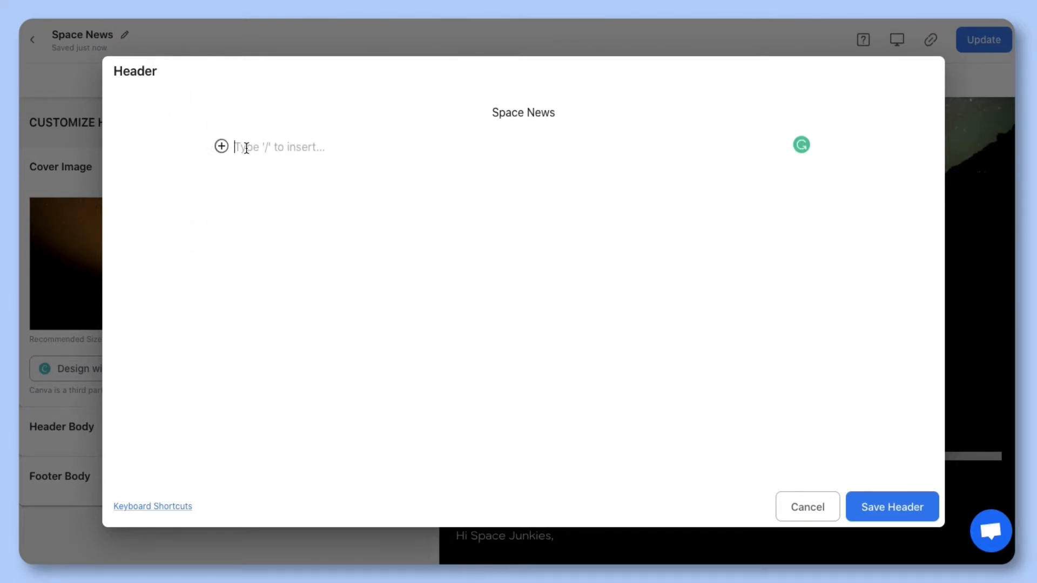
# Browse the block types available for the line below "Space News" and select the night-sky image block.
pyautogui.click(221, 147)
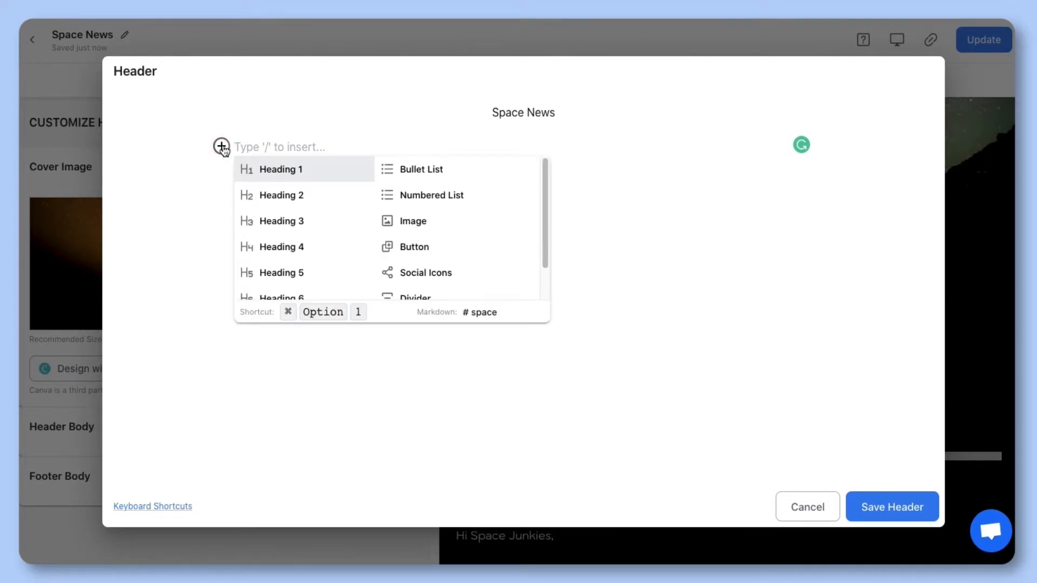
pyautogui.click(248, 144)
pyautogui.write('/')
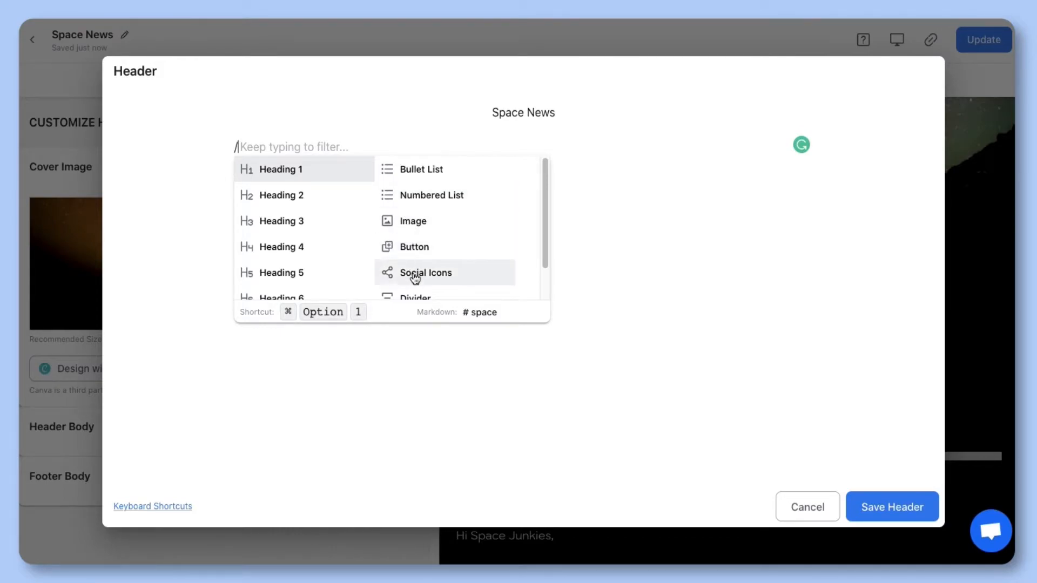
pyautogui.scroll(-1, 413, 279)
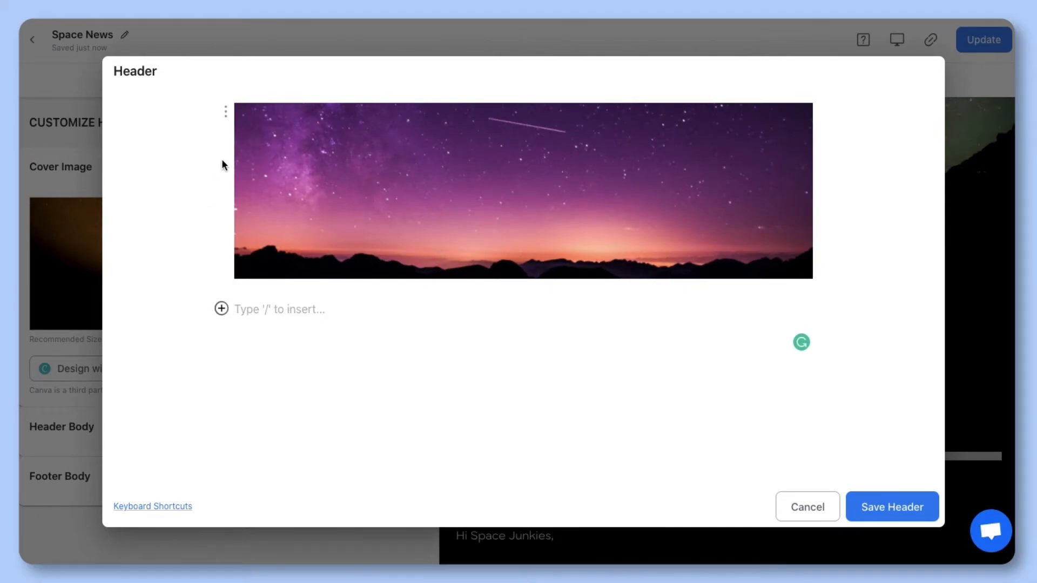
pyautogui.click(226, 114)
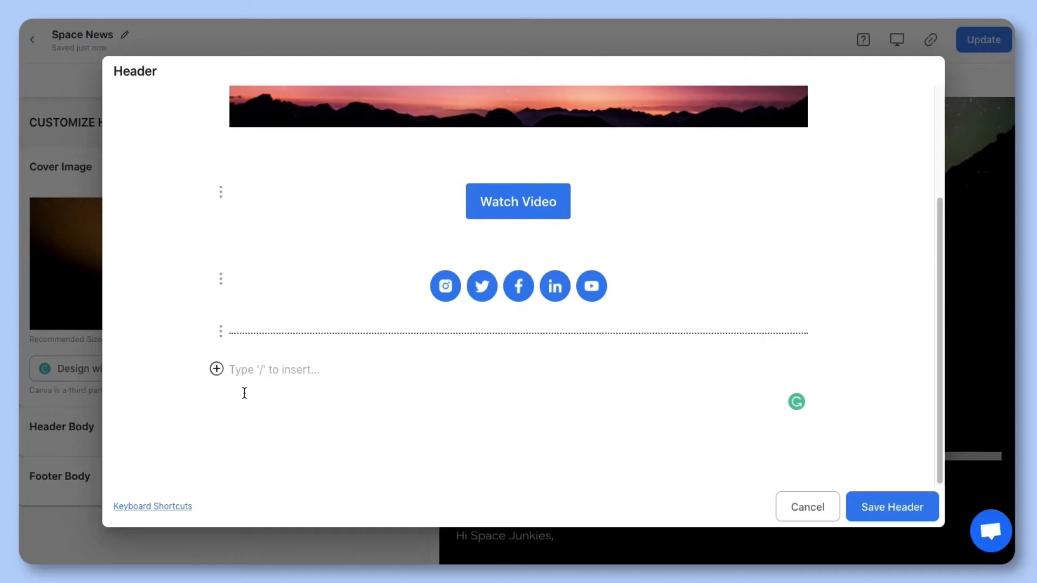
# Read through the Keyboard Shortcut Guide for the editor's Markdown, PC and Mac shortcuts.
pyautogui.click(153, 506)
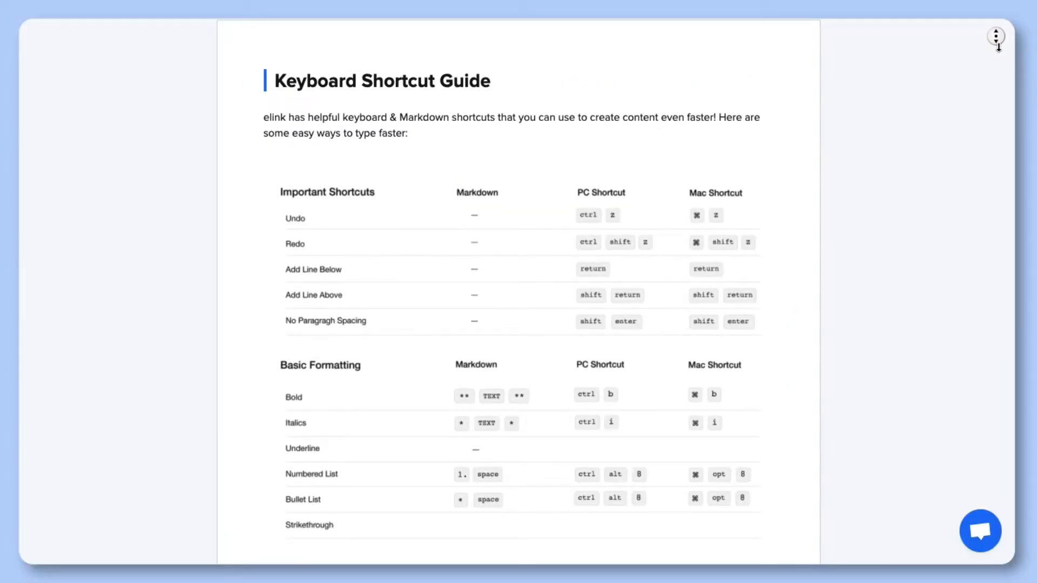
pyautogui.click(996, 44)
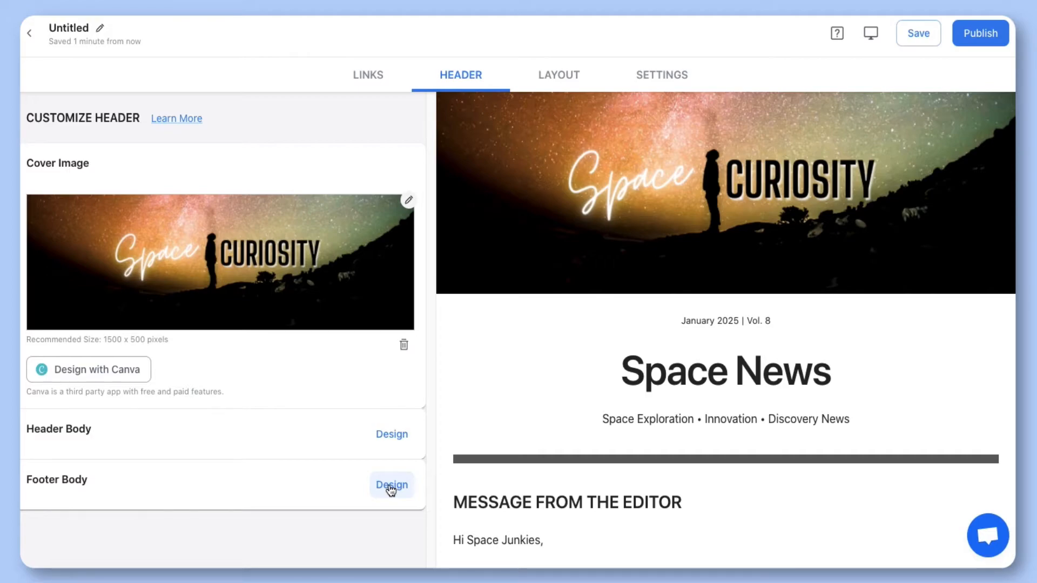
# Open the post's layout choices and examine the available web page layouts.
pyautogui.click(549, 78)
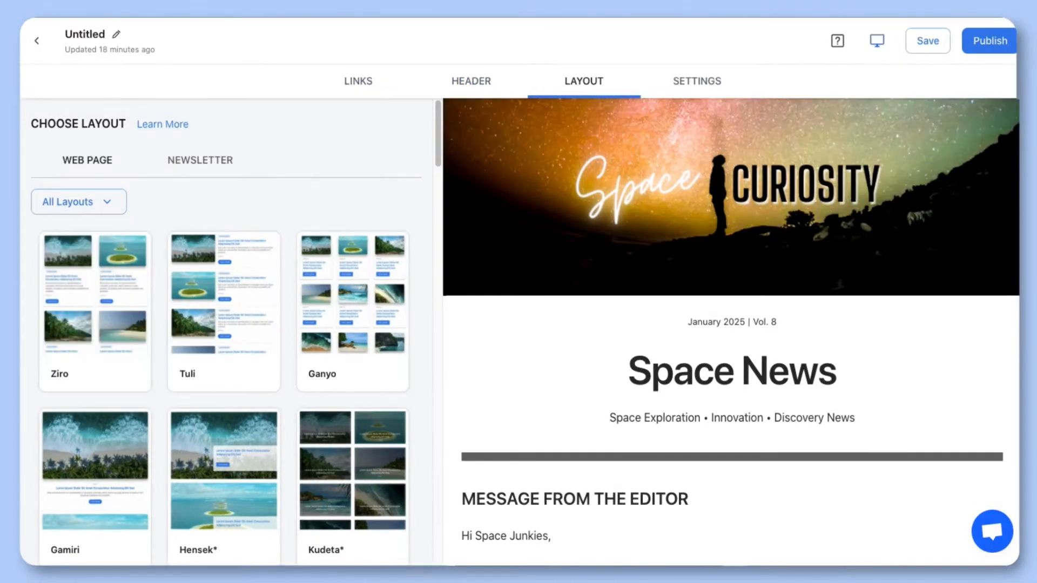
pyautogui.middleClick(425, 159)
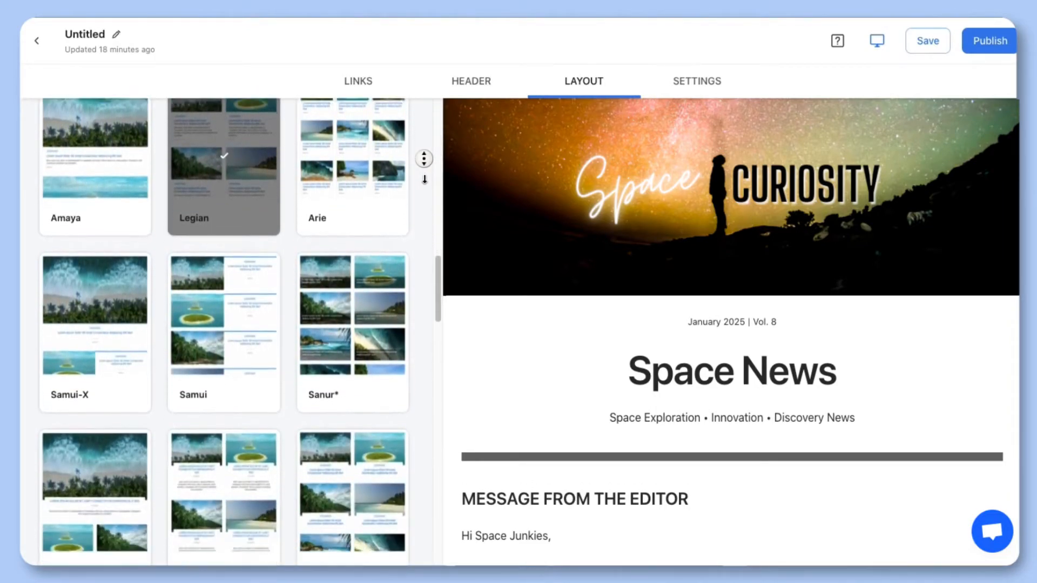
pyautogui.middleClick(425, 181)
pyautogui.middleClick(425, 181)
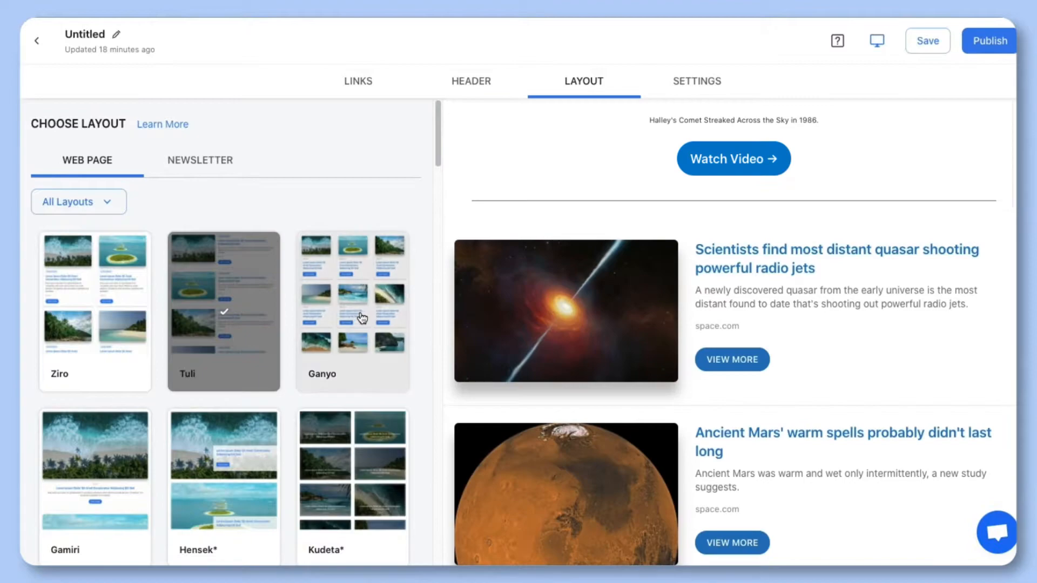
# Try the Ganyo, Gamiri and Hensek web page layouts on the post and apply the Ziro layout.
pyautogui.click(360, 312)
pyautogui.click(120, 440)
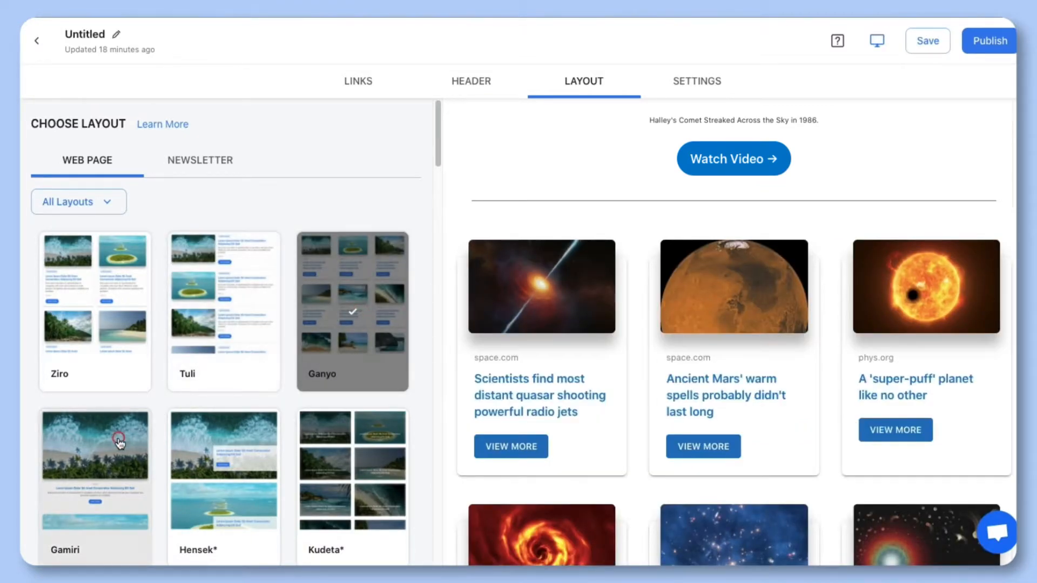
pyautogui.click(229, 454)
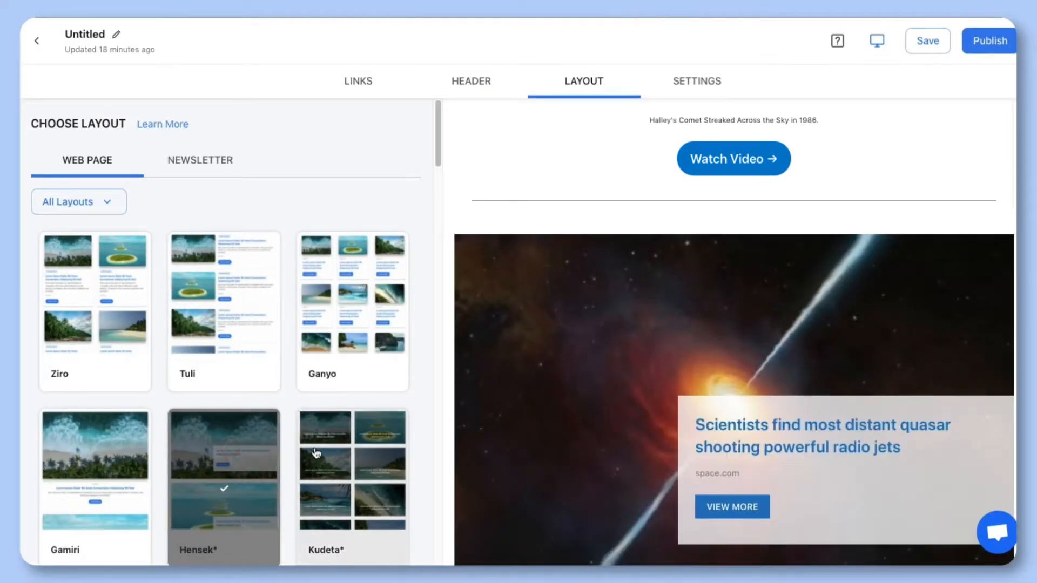
pyautogui.click(139, 339)
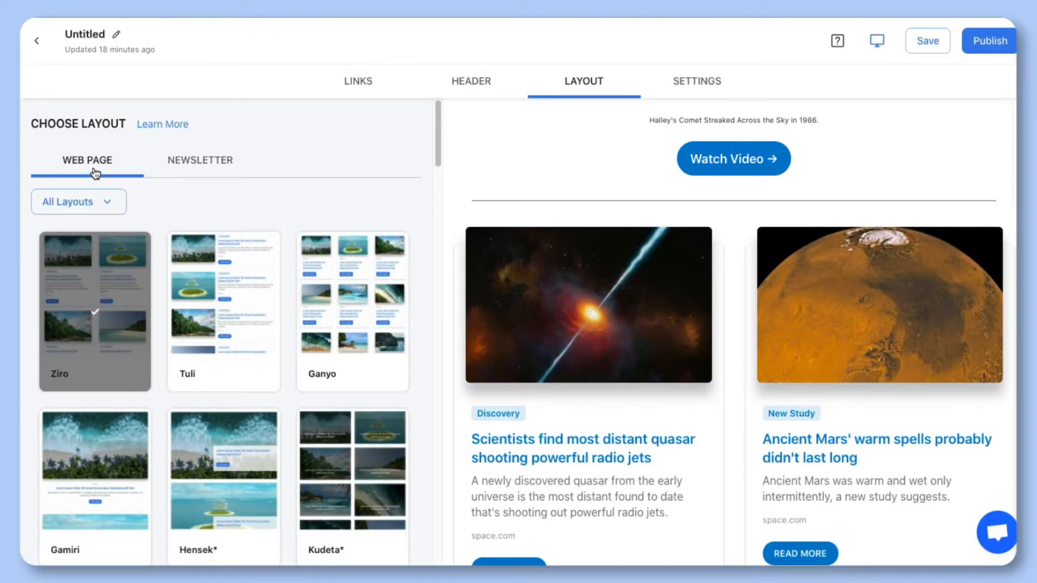
# Browse the newsletter layouts and apply the PhiPhi layout to the post.
pyautogui.click(203, 166)
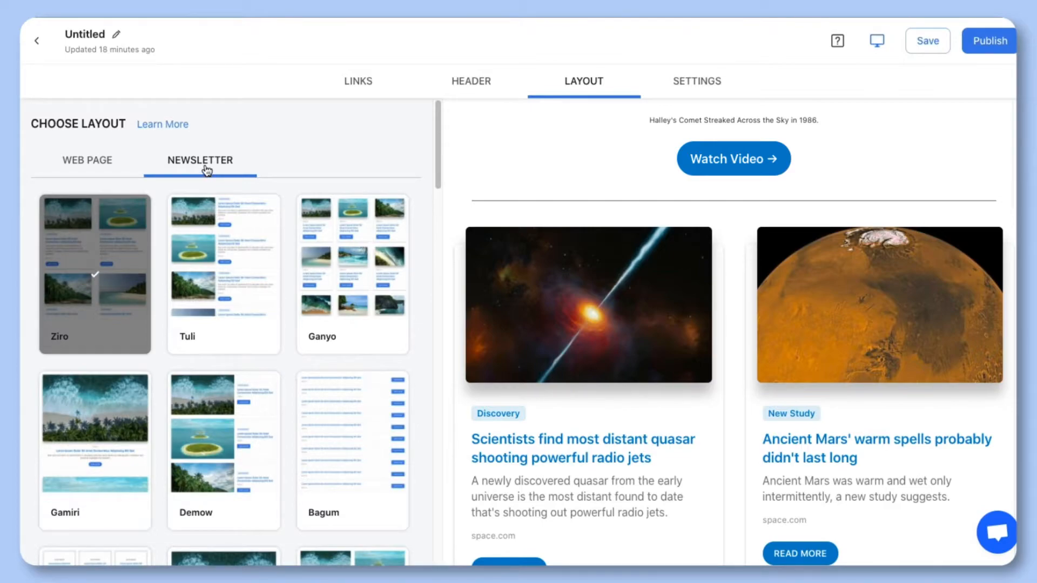
pyautogui.middleClick(421, 261)
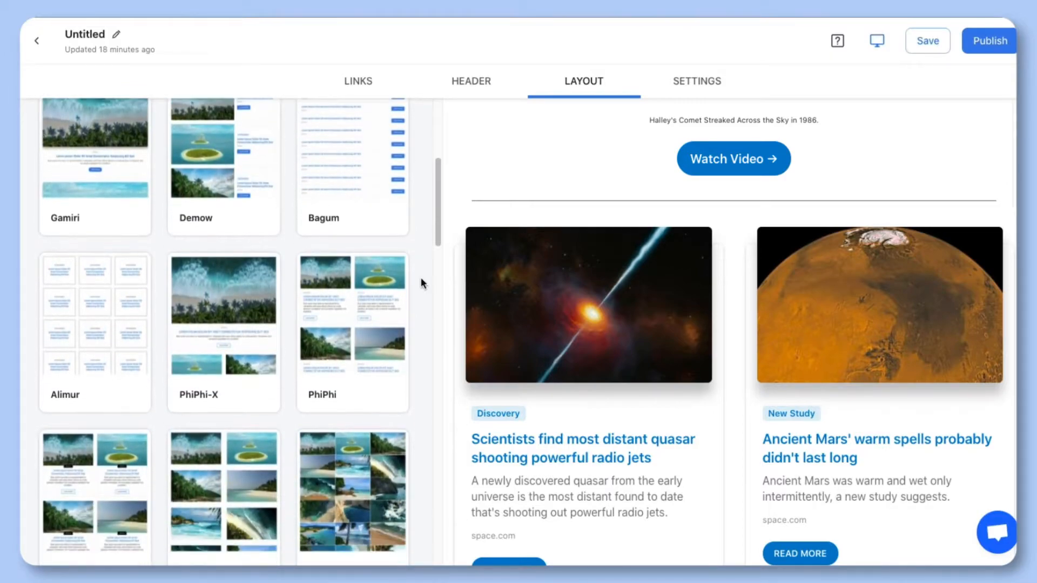
pyautogui.click(383, 304)
pyautogui.scroll(1, 374, 261)
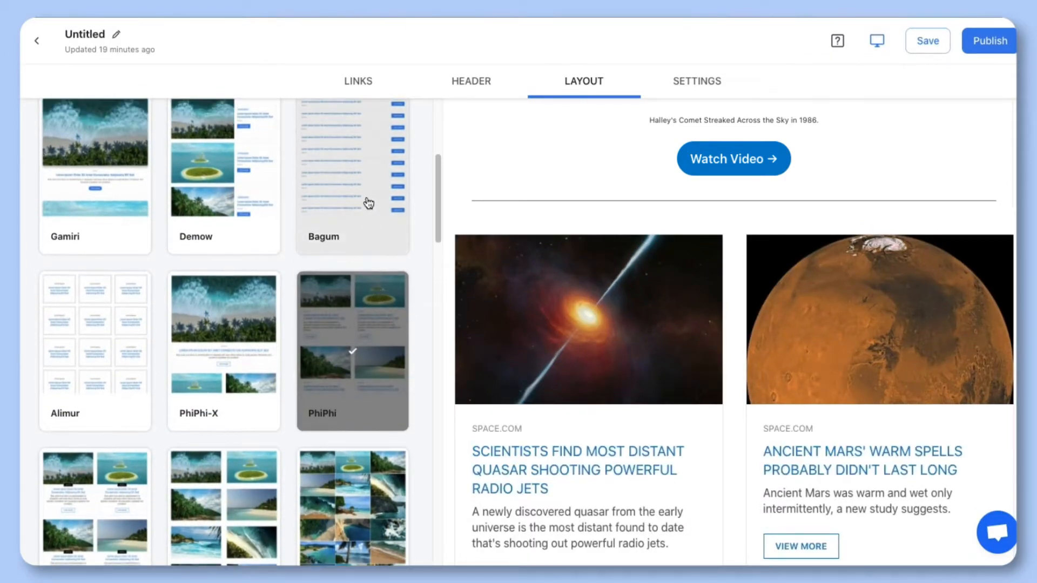
# Try the Bagum newsletter layout on the post and return to the web page layouts.
pyautogui.click(366, 197)
pyautogui.scroll(5, 422, 219)
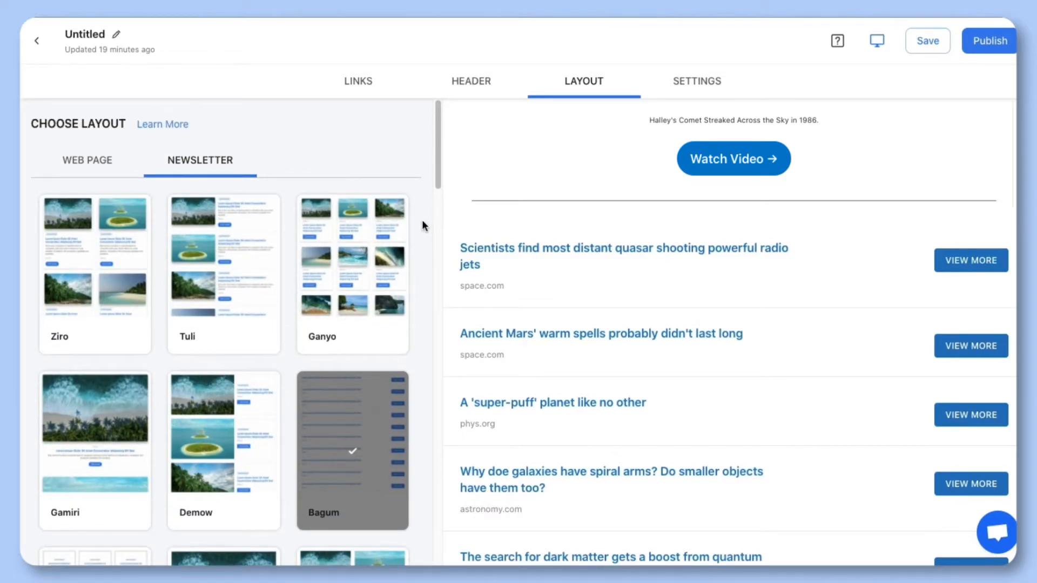
pyautogui.click(102, 164)
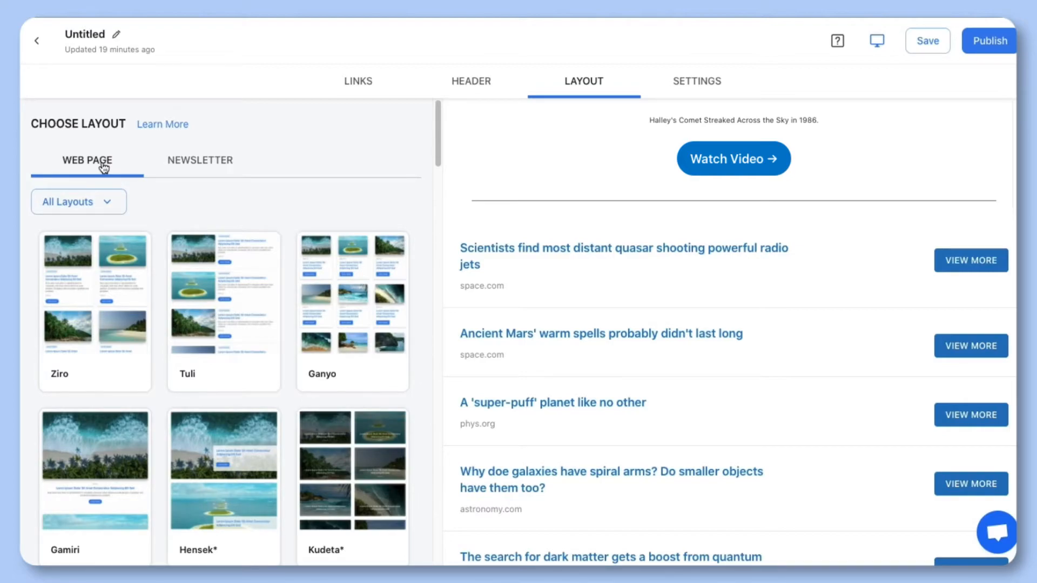
pyautogui.middleClick(424, 223)
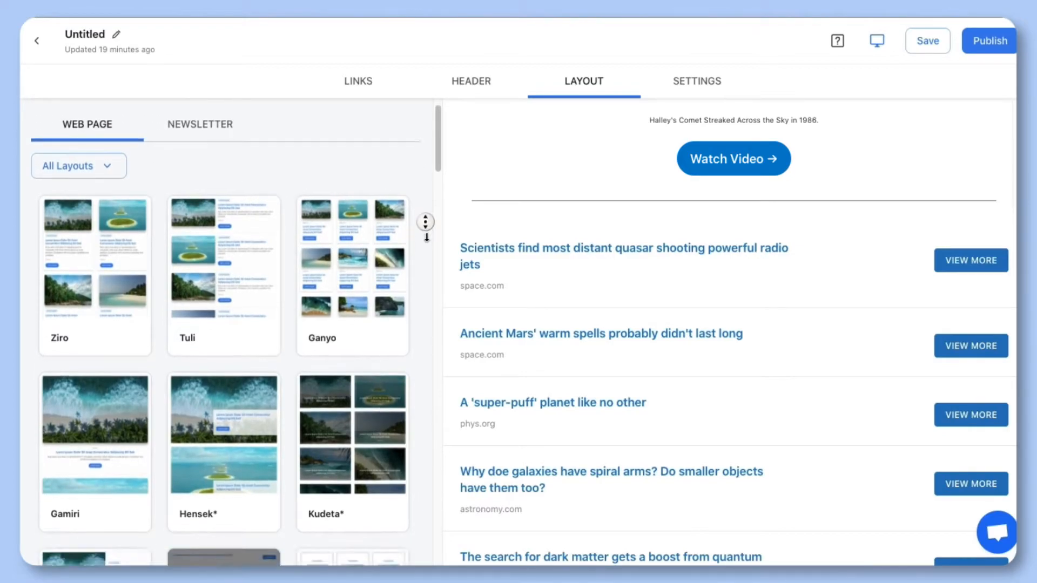
pyautogui.scroll(2, 427, 246)
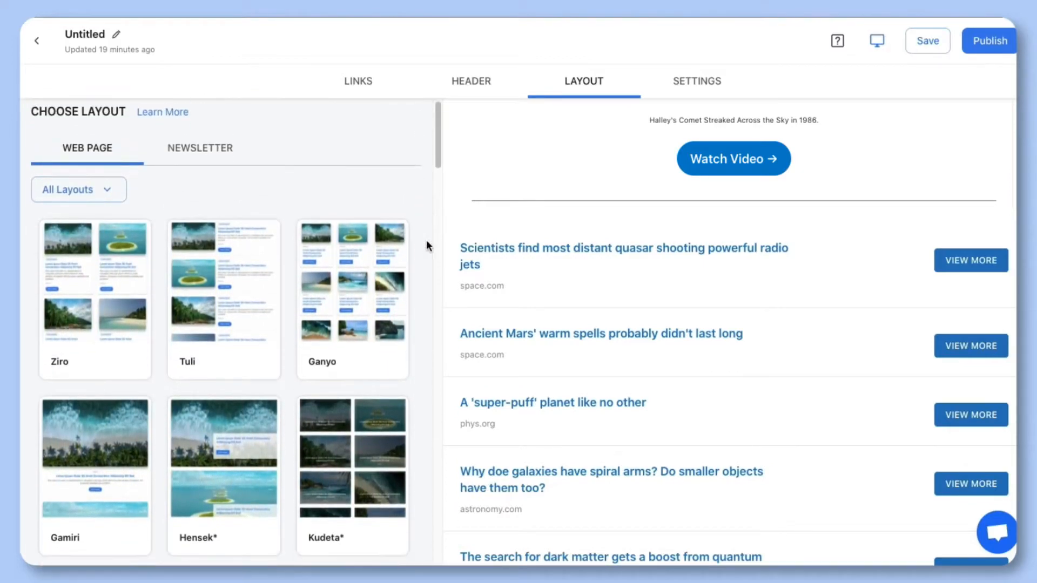
# Try the Tuli, Ganyo, Ziro, Kudeta and Bagum web page layouts on the post.
pyautogui.click(227, 286)
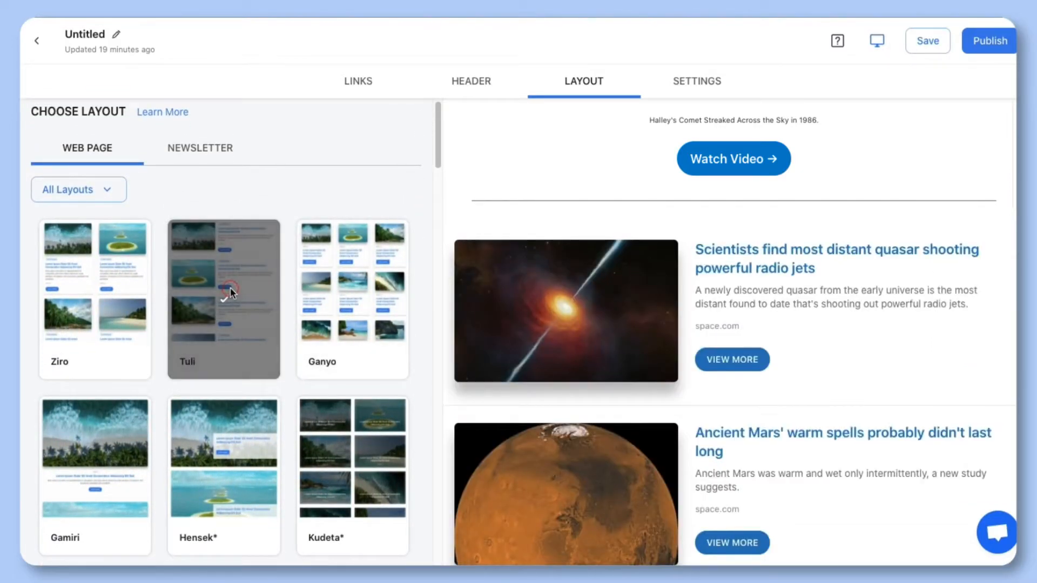
pyautogui.click(358, 290)
pyautogui.click(113, 301)
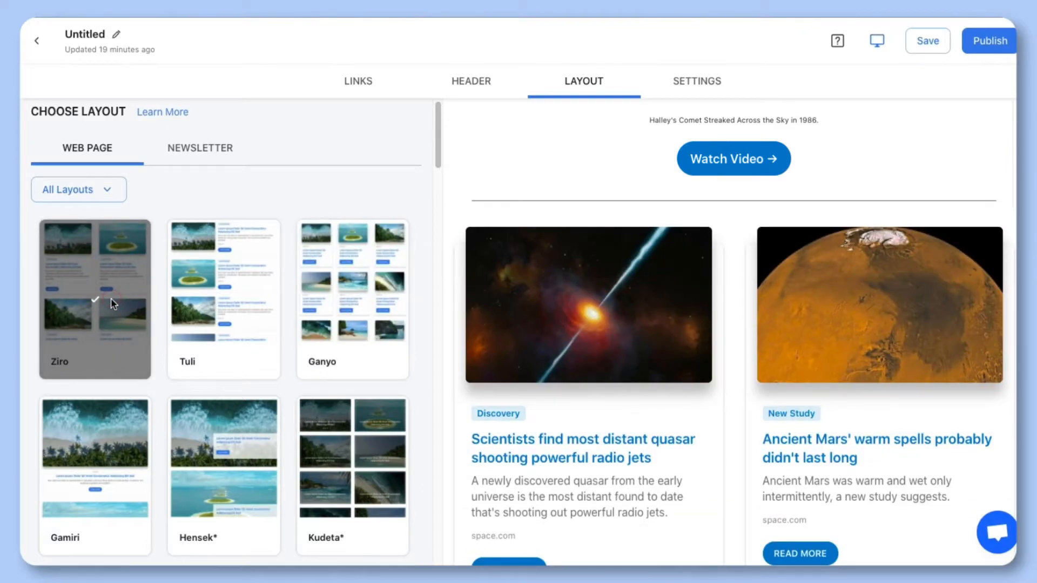
pyautogui.click(216, 319)
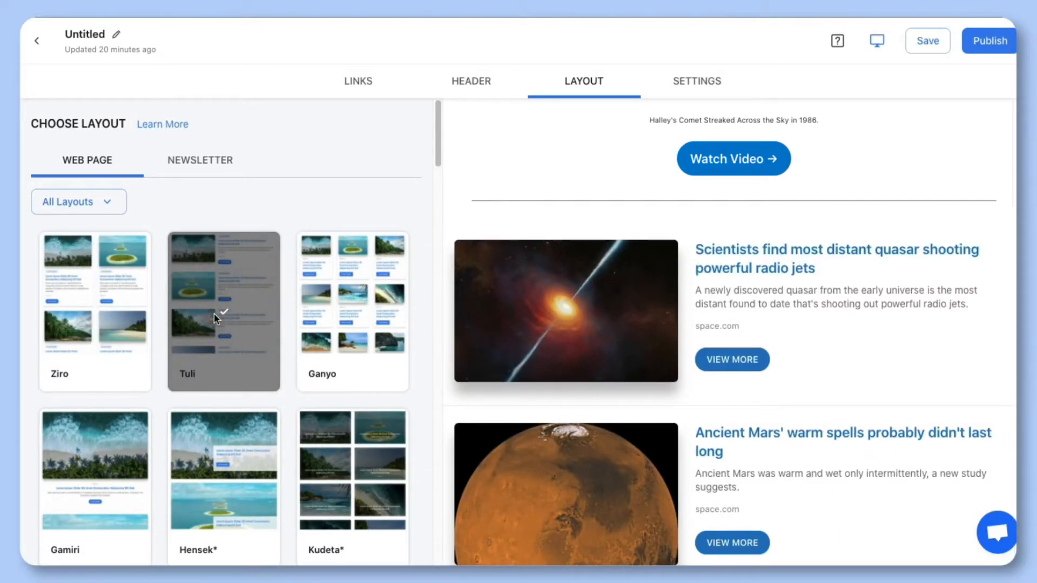
pyautogui.click(318, 451)
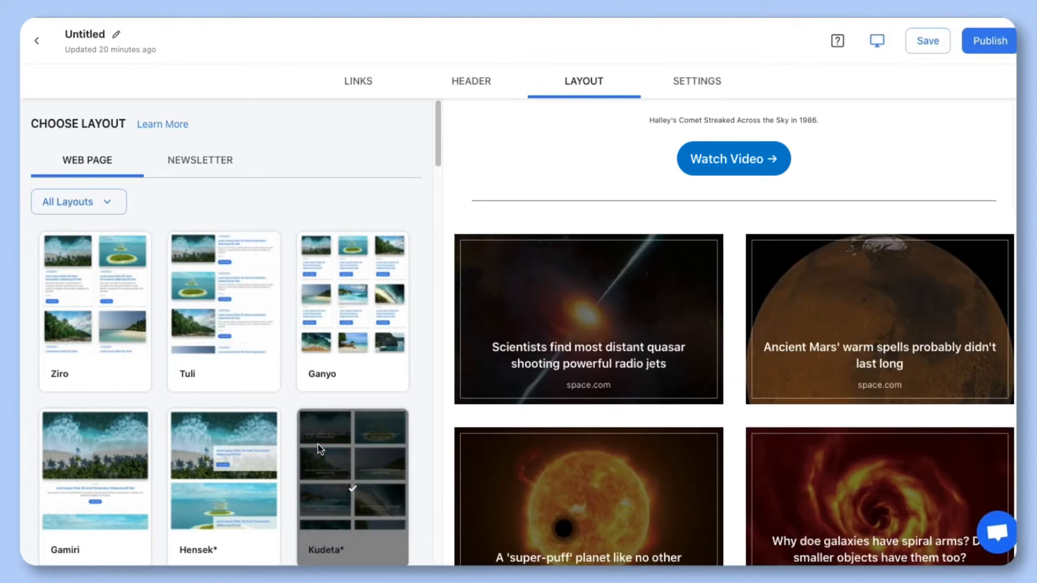
pyautogui.scroll(-3, 317, 449)
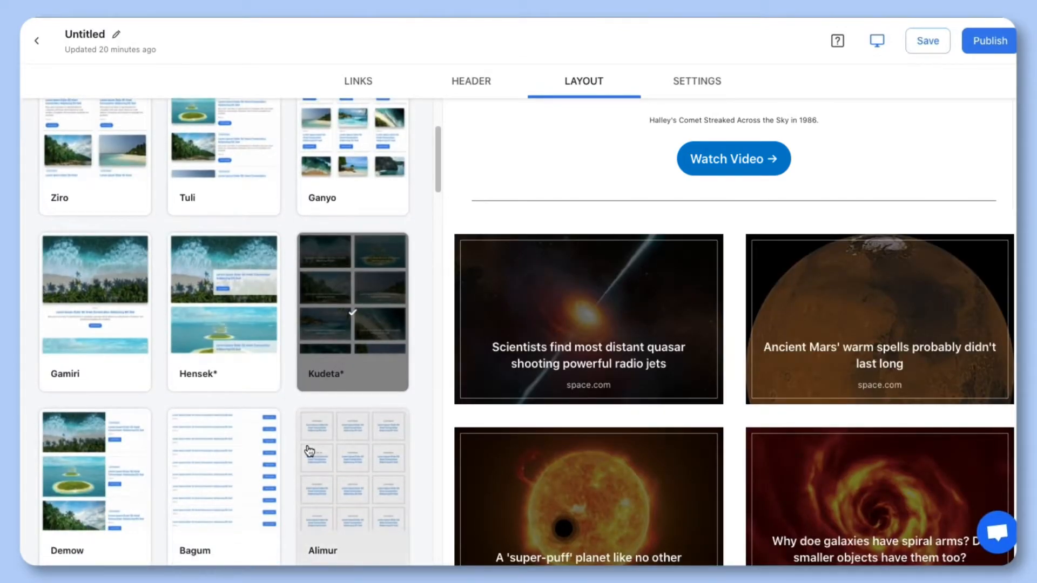
pyautogui.click(262, 455)
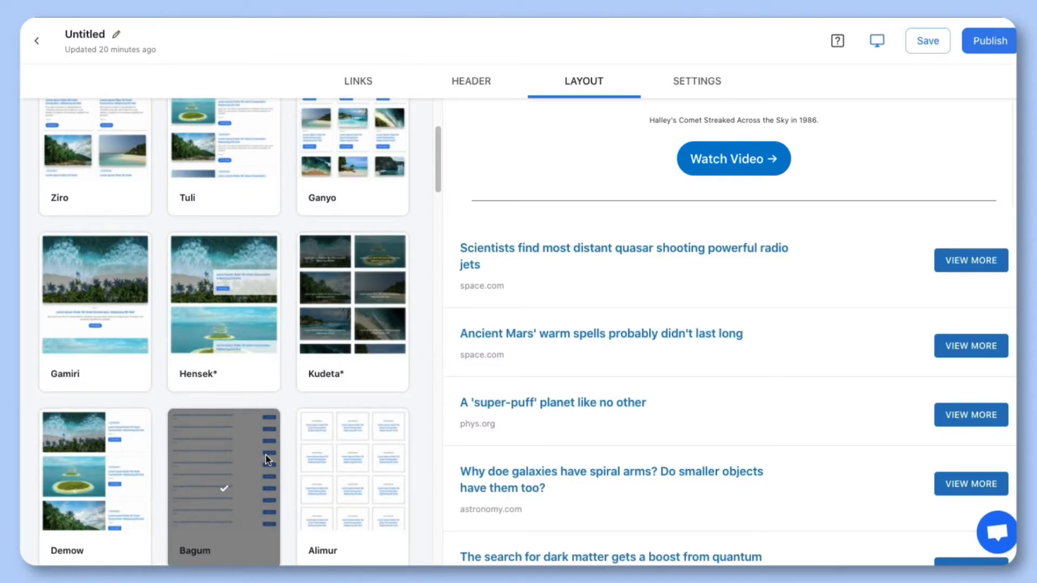
pyautogui.scroll(3, 253, 451)
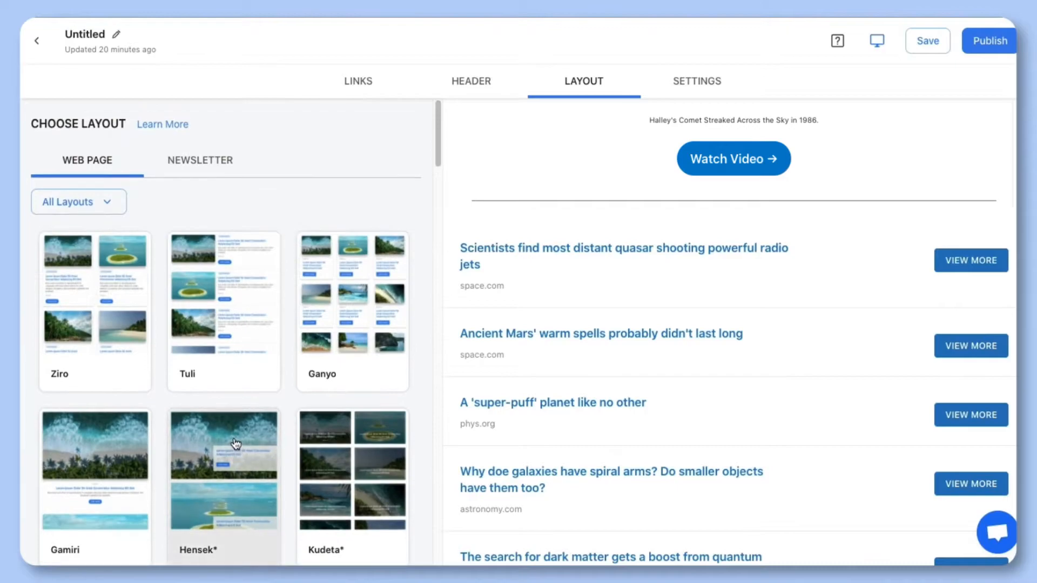
# Filter the web page layouts by eCommerce and try the Otaki and Vigo layouts on the post.
pyautogui.click(106, 199)
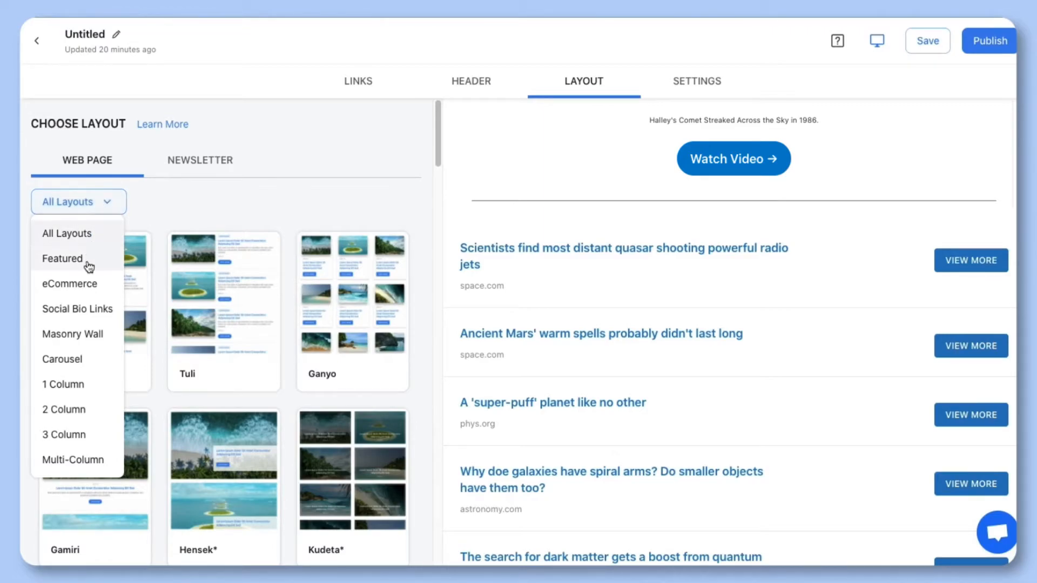
pyautogui.click(88, 282)
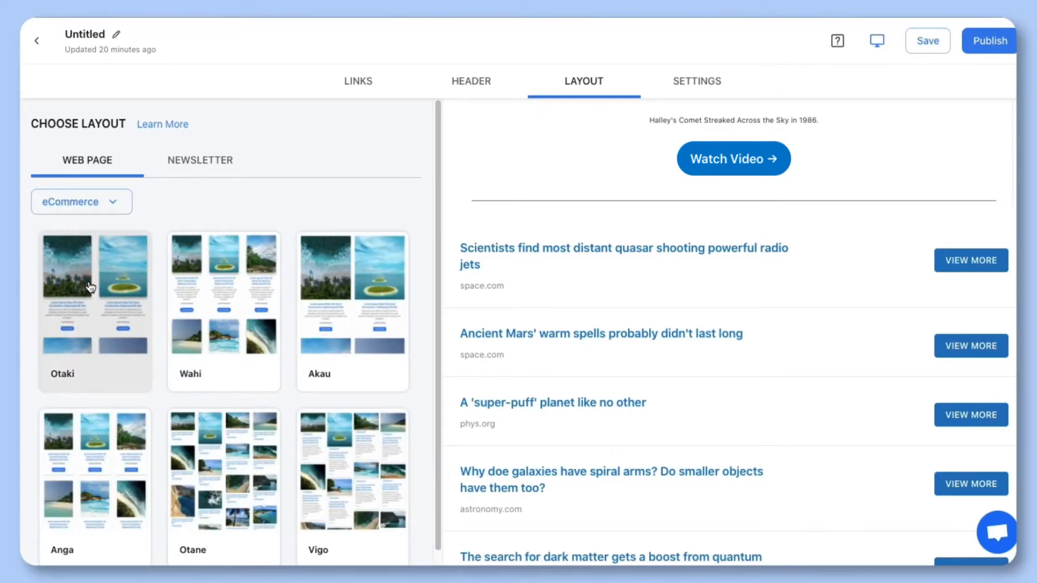
pyautogui.click(91, 287)
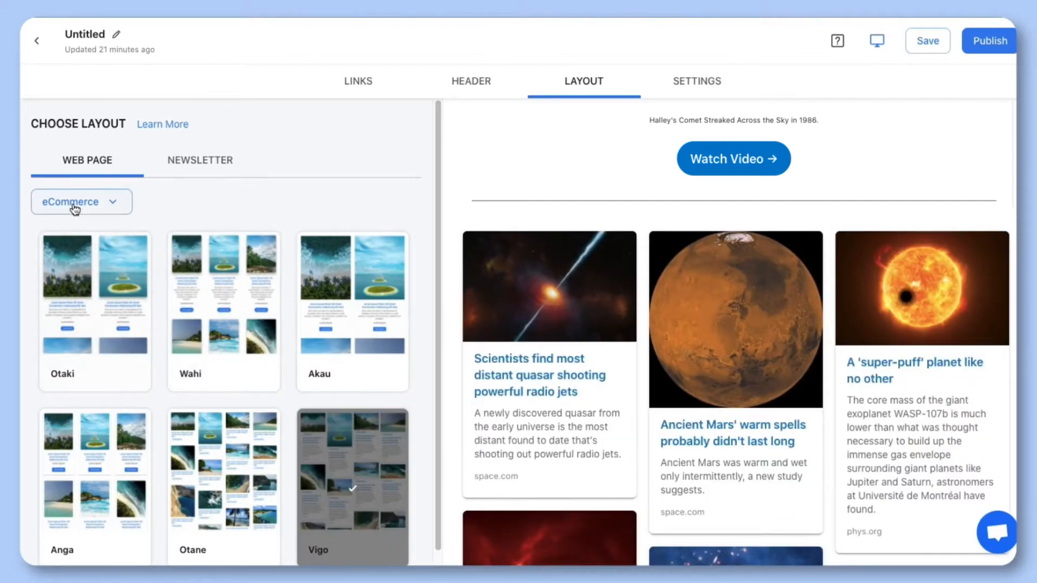
# Filter the web page layouts by Social Bio Links and try the NewYork and London layouts.
pyautogui.click(74, 208)
pyautogui.click(69, 314)
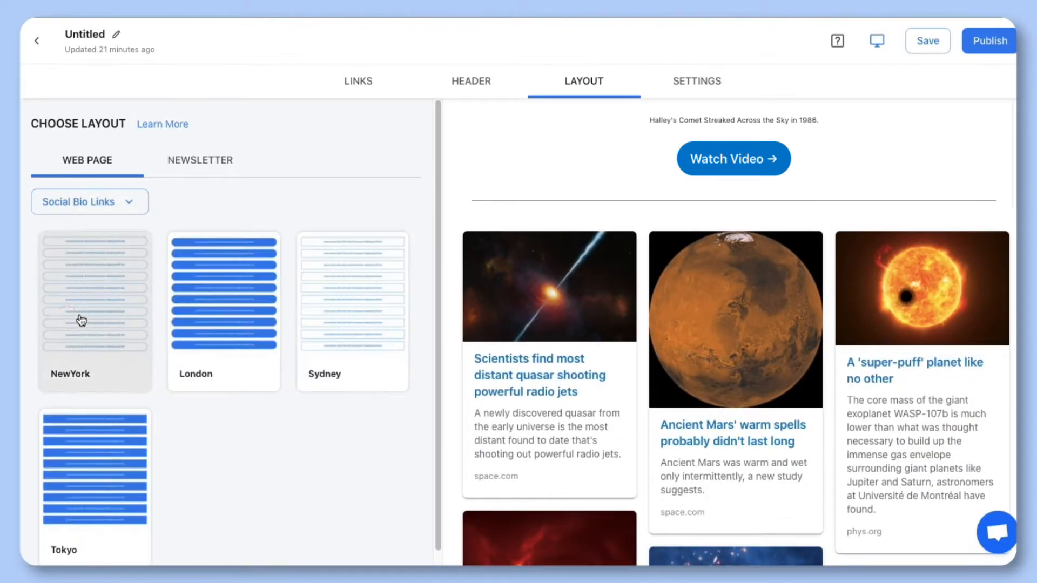
pyautogui.click(82, 318)
pyautogui.click(240, 320)
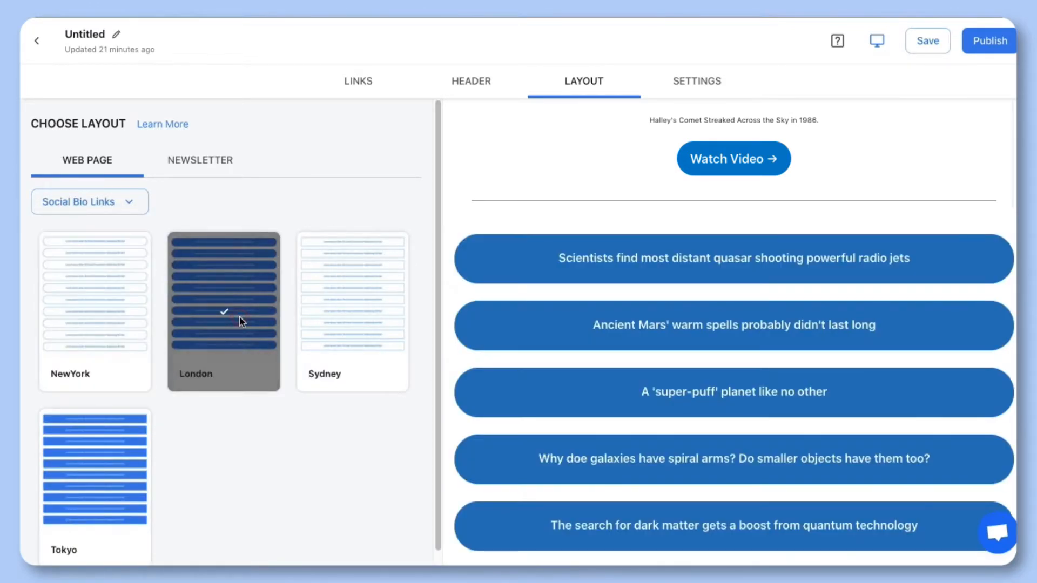
# Filter the web page layouts by Masonry Wall and try the Vigo, Otane and Kaha layouts.
pyautogui.click(128, 204)
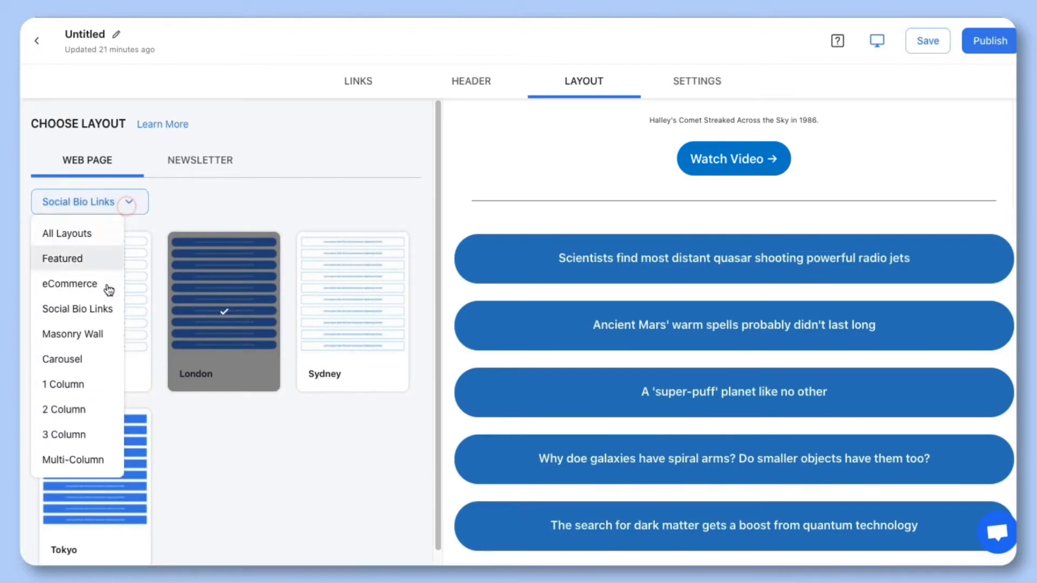
pyautogui.click(95, 332)
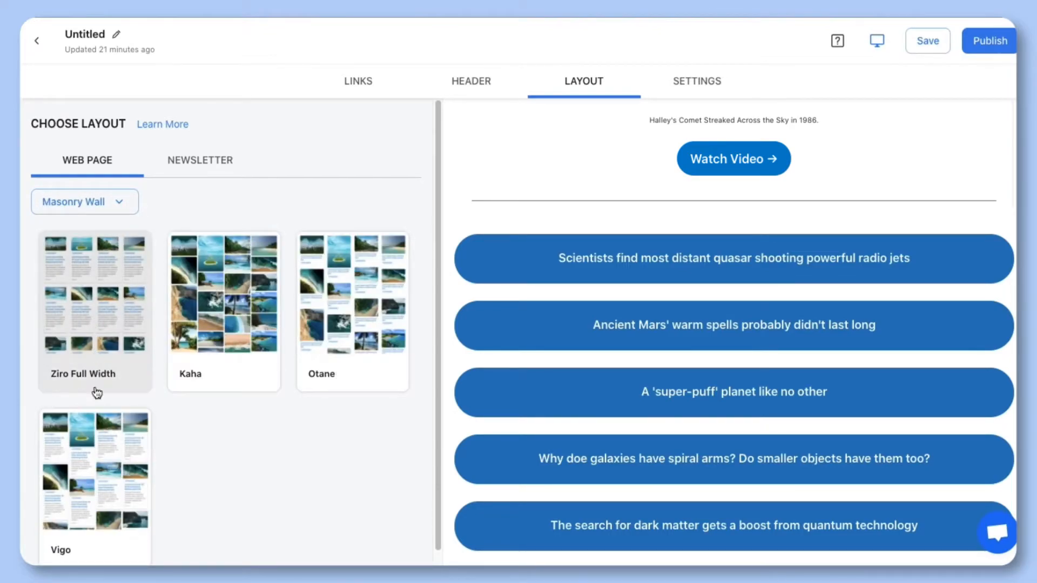
pyautogui.click(93, 484)
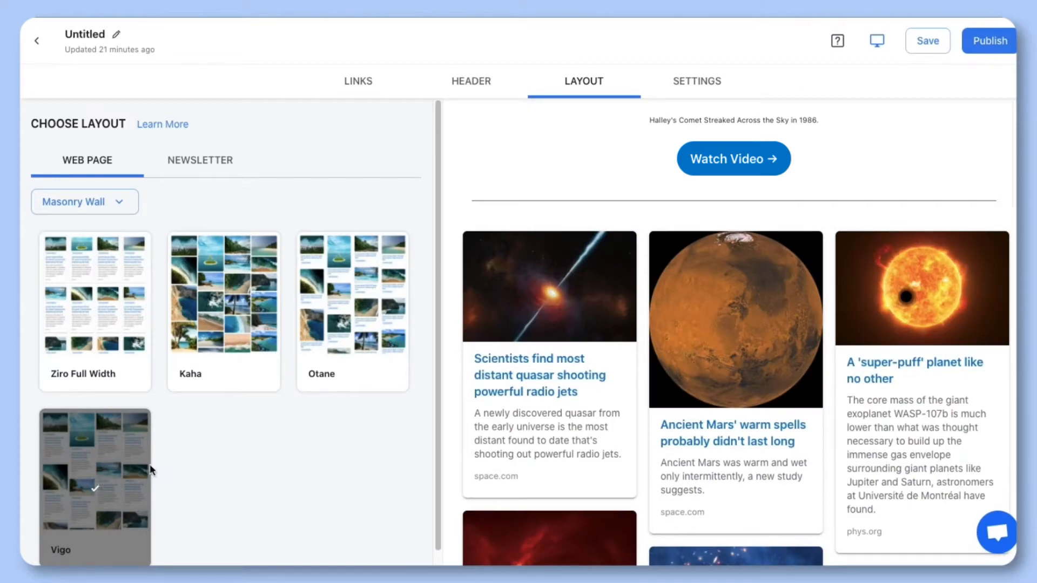
pyautogui.click(342, 331)
pyautogui.click(248, 314)
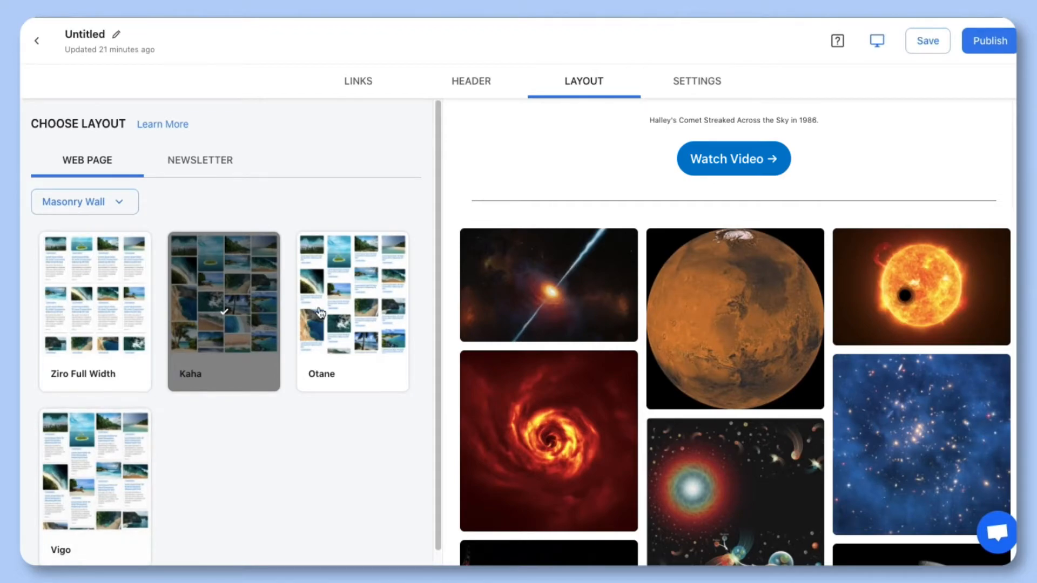
# Preview the whole post with the Kaha layout, examine its image wall and return to the layout choices.
pyautogui.click(877, 40)
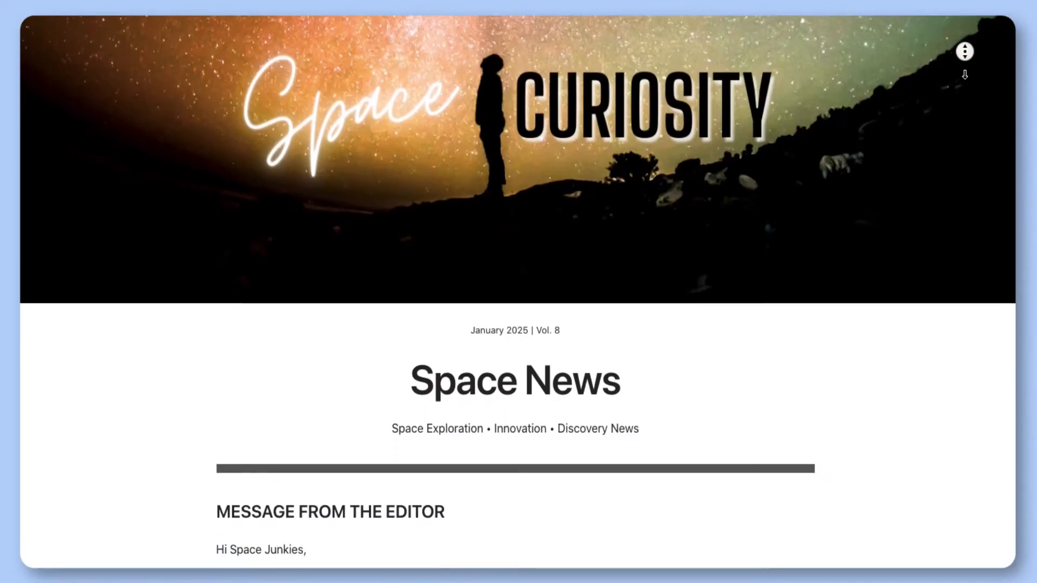
pyautogui.scroll(-3, 518, 291)
pyautogui.scroll(-6, 965, 82)
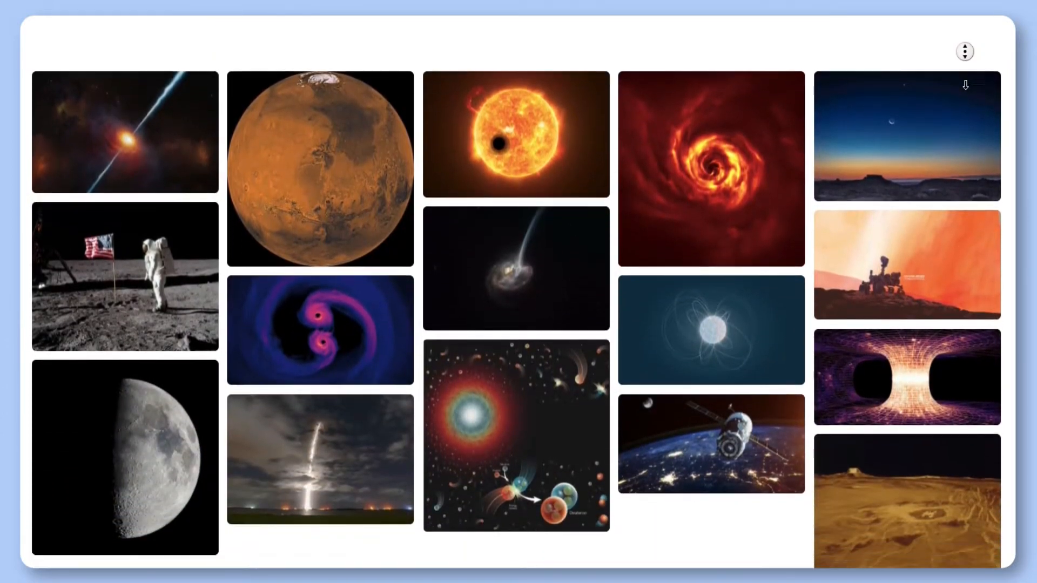
pyautogui.click(966, 88)
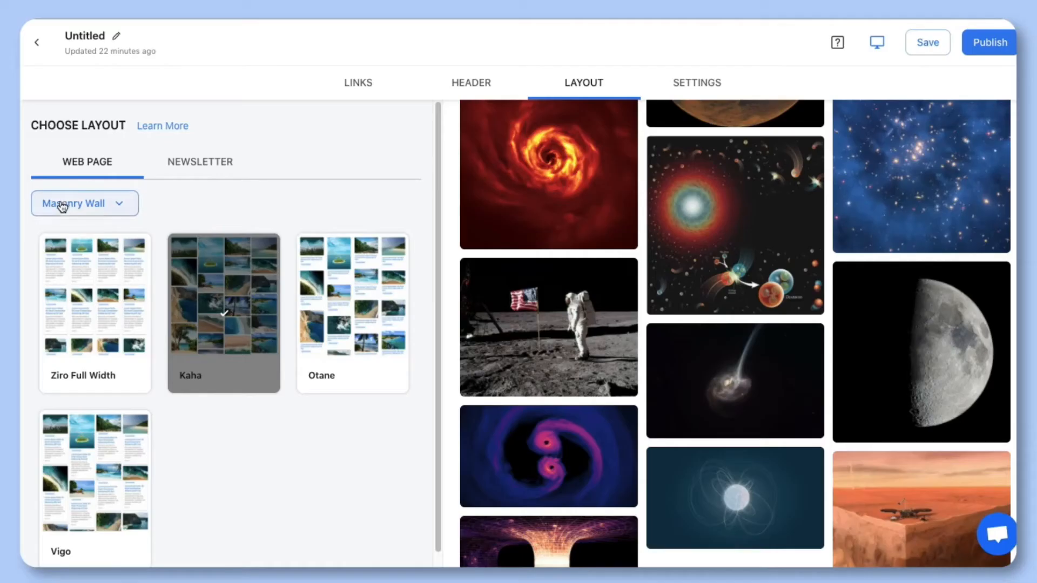
# Filter the web page layouts by Carousel and try the Akito layout on the post.
pyautogui.click(66, 207)
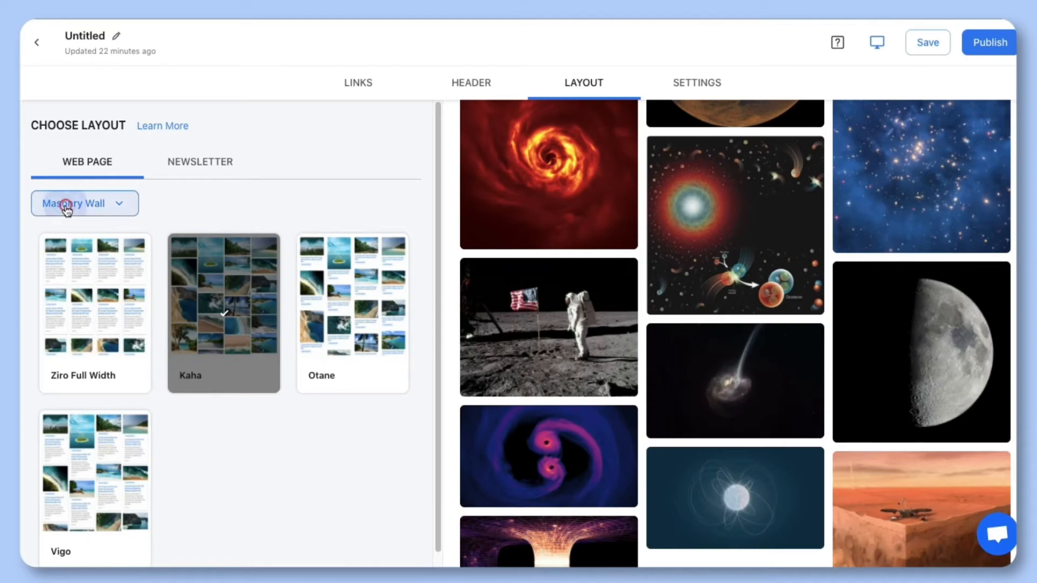
pyautogui.click(42, 361)
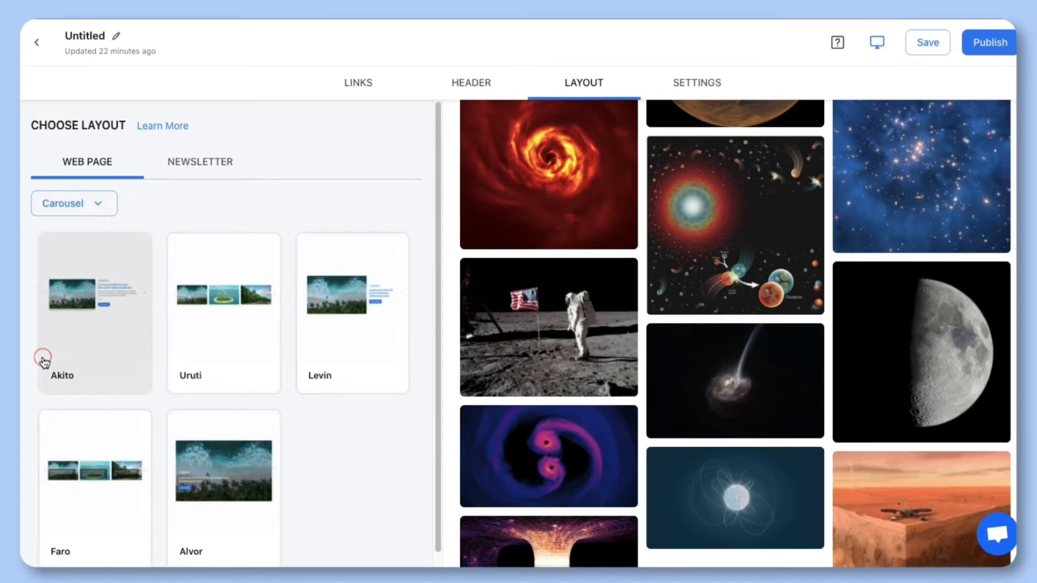
pyautogui.click(80, 350)
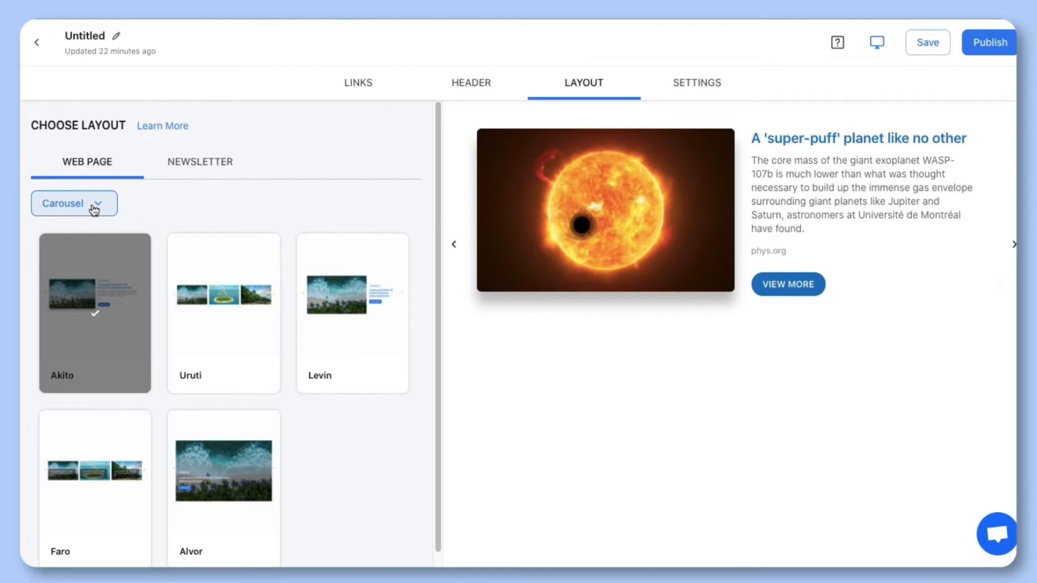
# Try the Tuli layout from the 1 Column category and the Ziro layout from the 2 Column category.
pyautogui.click(94, 208)
pyautogui.click(60, 385)
pyautogui.click(85, 321)
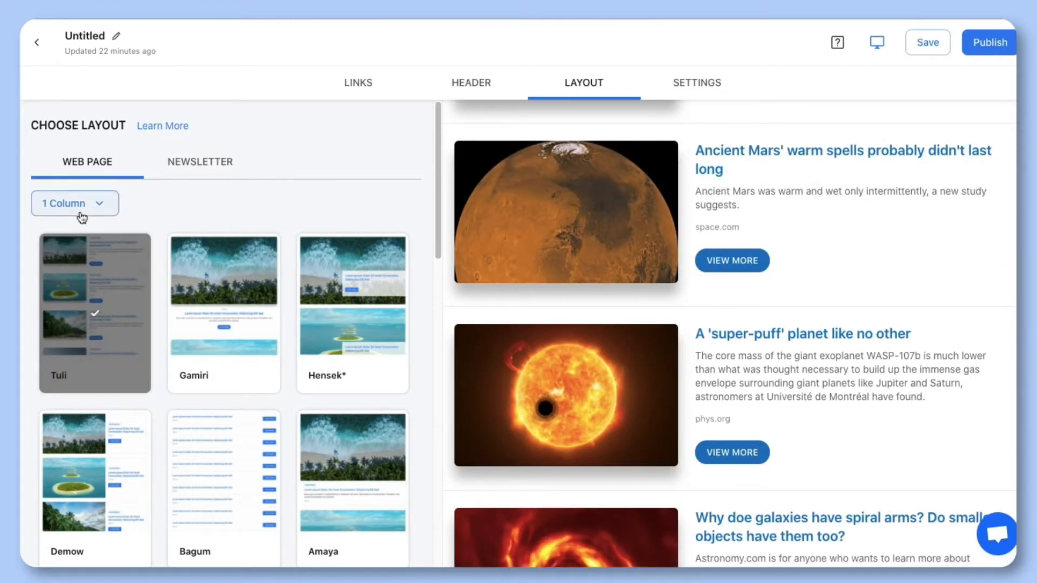
pyautogui.click(79, 211)
pyautogui.click(58, 409)
pyautogui.click(75, 314)
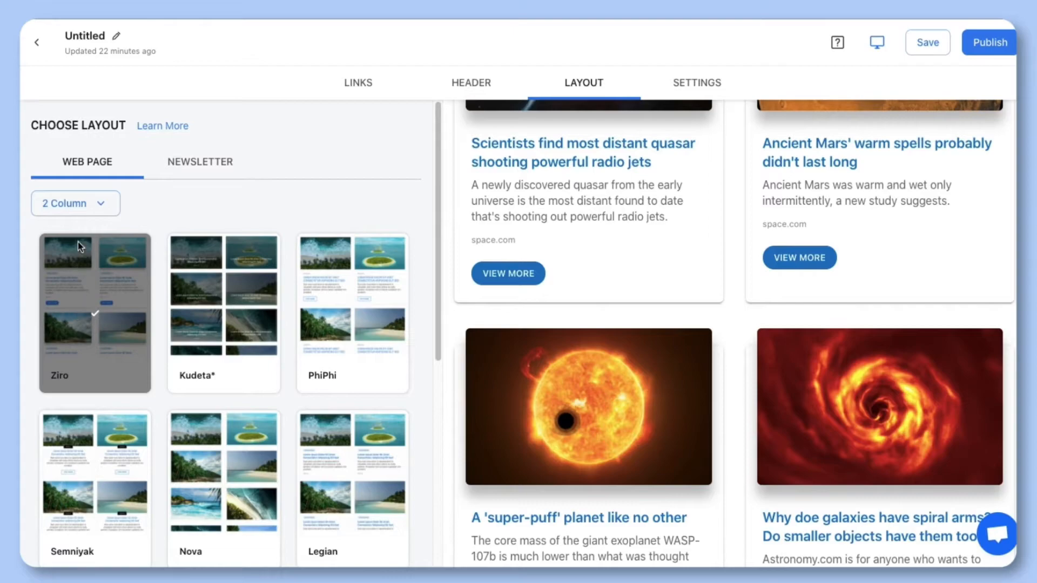
# Filter the web page layouts by 3 Column and try the Ganyo layout on the post.
pyautogui.click(88, 209)
pyautogui.click(64, 435)
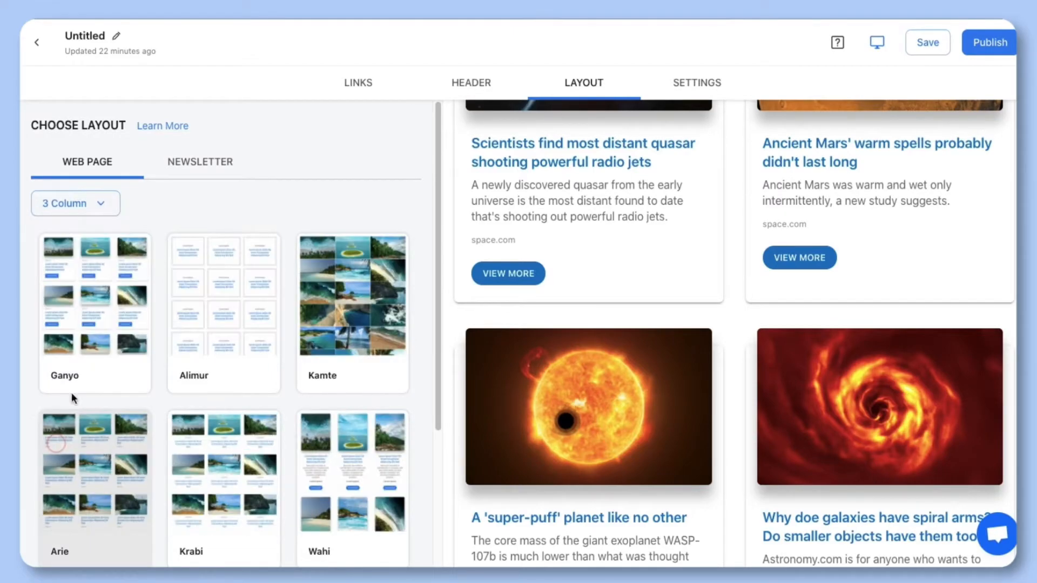
pyautogui.click(85, 320)
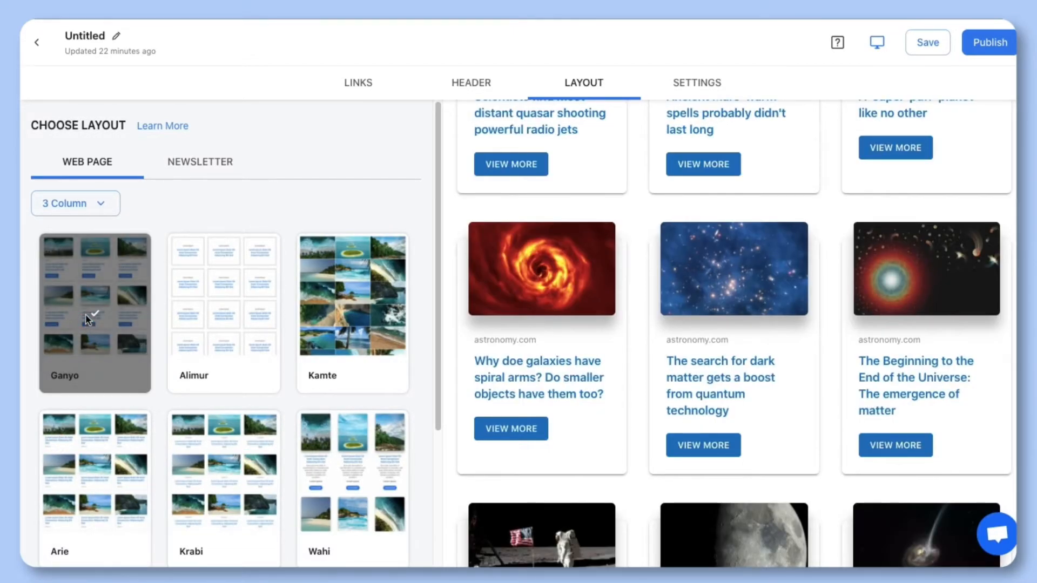
# Filter the web page layouts by Multi-Column and try PhiPhi-X and another layout on the post.
pyautogui.click(79, 210)
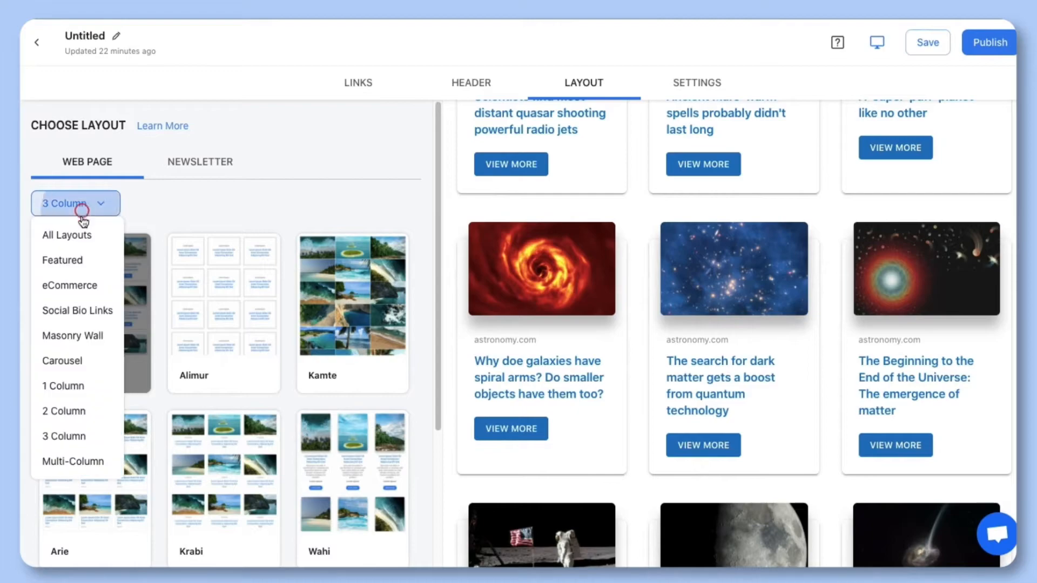
pyautogui.click(60, 462)
pyautogui.click(118, 336)
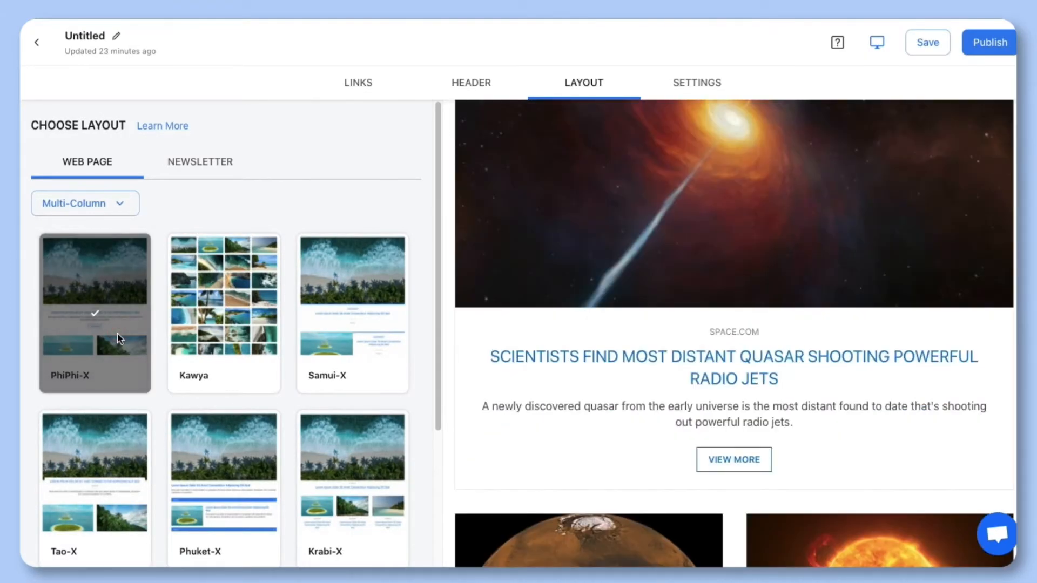
pyautogui.click(190, 330)
# Show all web page layouts again and apply the Ziro layout to the post.
pyautogui.click(109, 203)
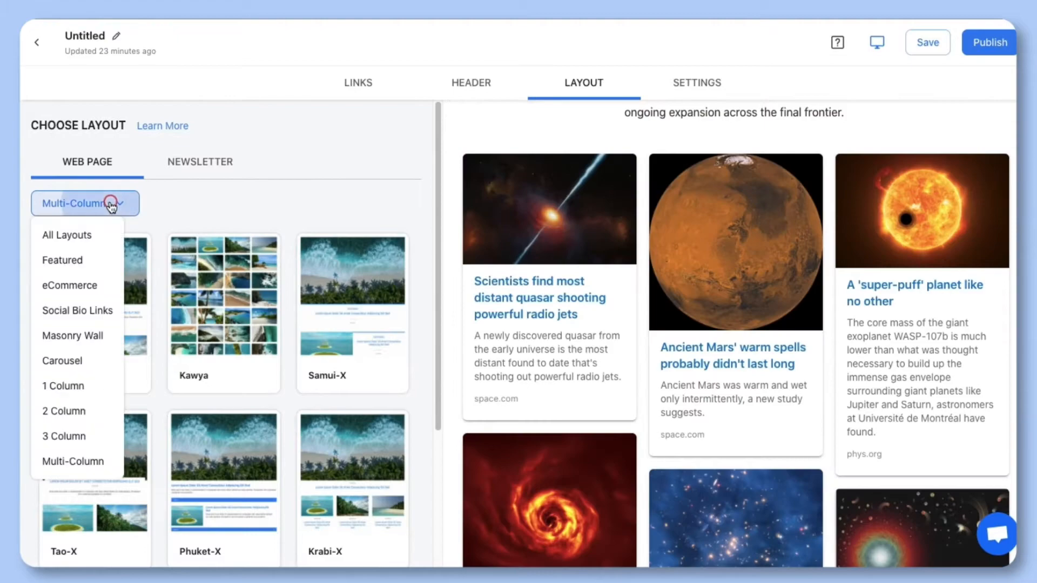
pyautogui.click(101, 233)
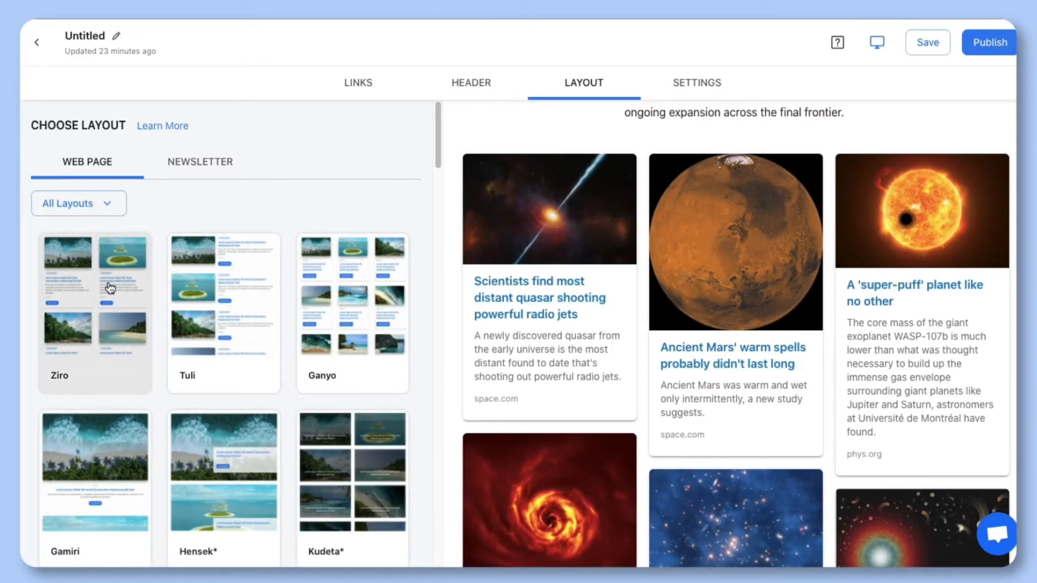
pyautogui.click(108, 282)
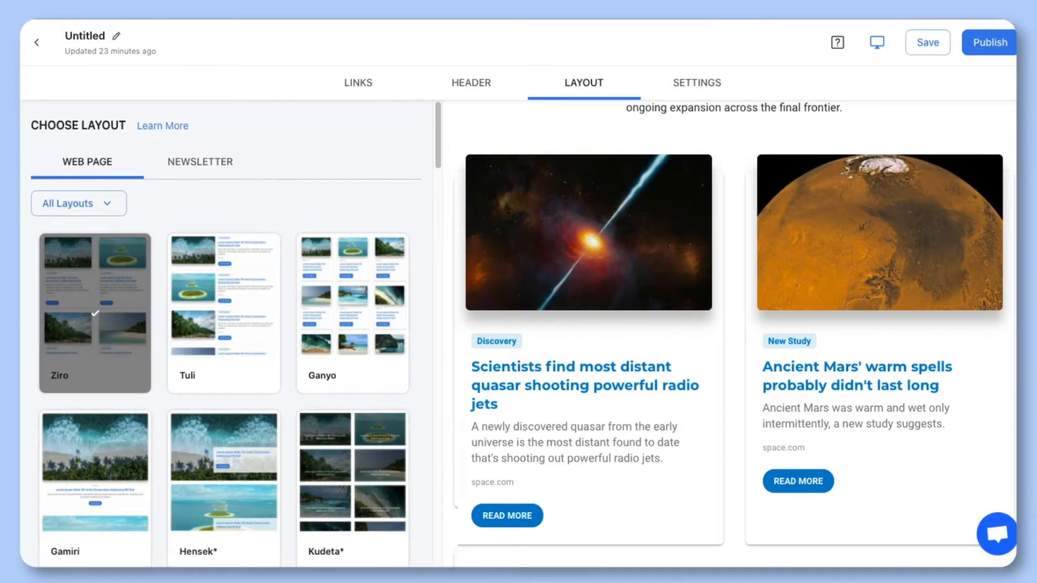
# Open the post's theme design settings and try dark navy 07063A as the theme color.
pyautogui.click(672, 86)
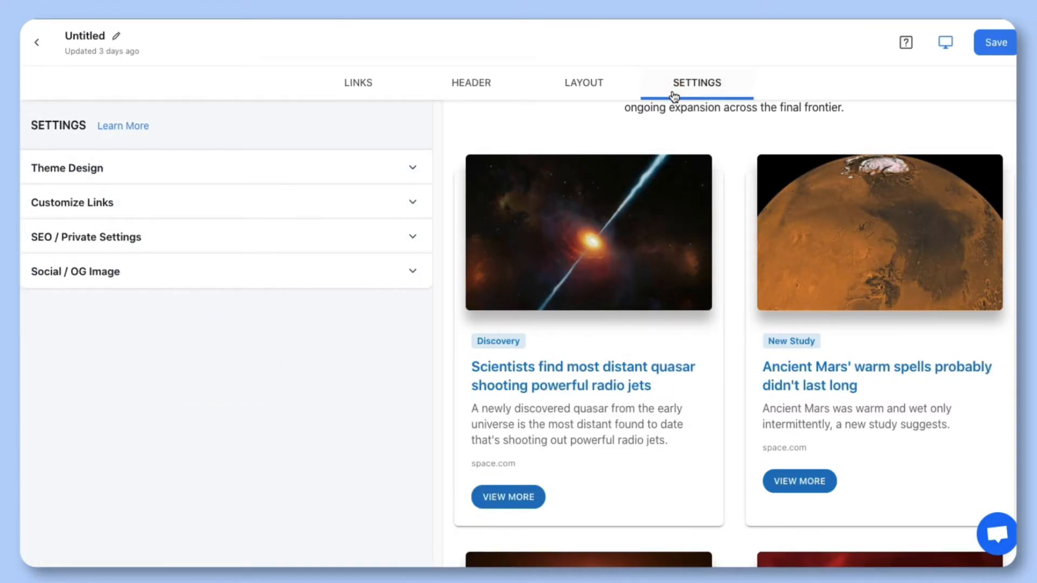
pyautogui.click(412, 168)
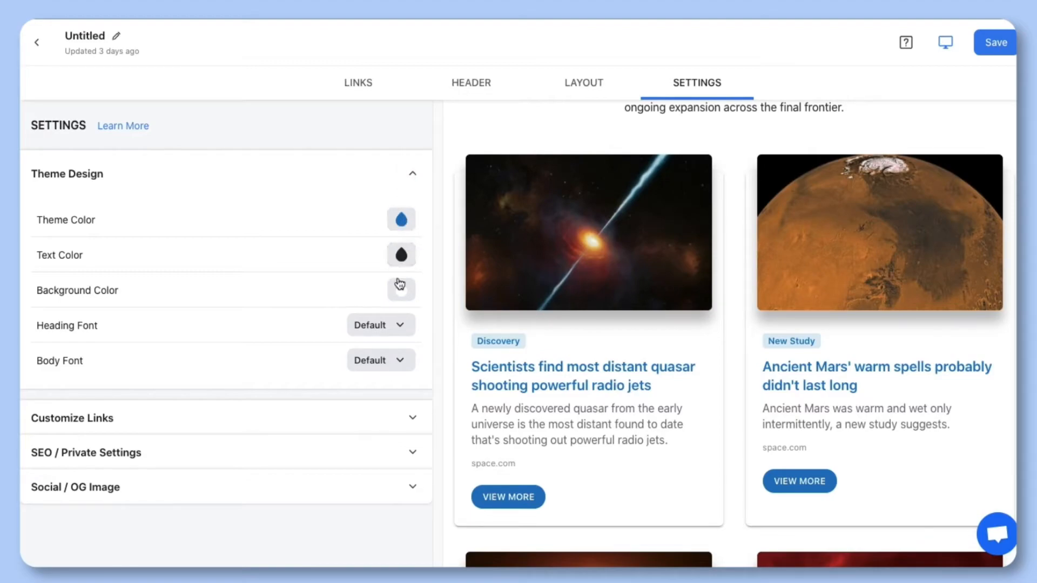
pyautogui.click(402, 220)
pyautogui.moveTo(403, 220); pyautogui.dragTo(409, 270)
pyautogui.click(341, 301)
pyautogui.moveTo(340, 300); pyautogui.dragTo(365, 305)
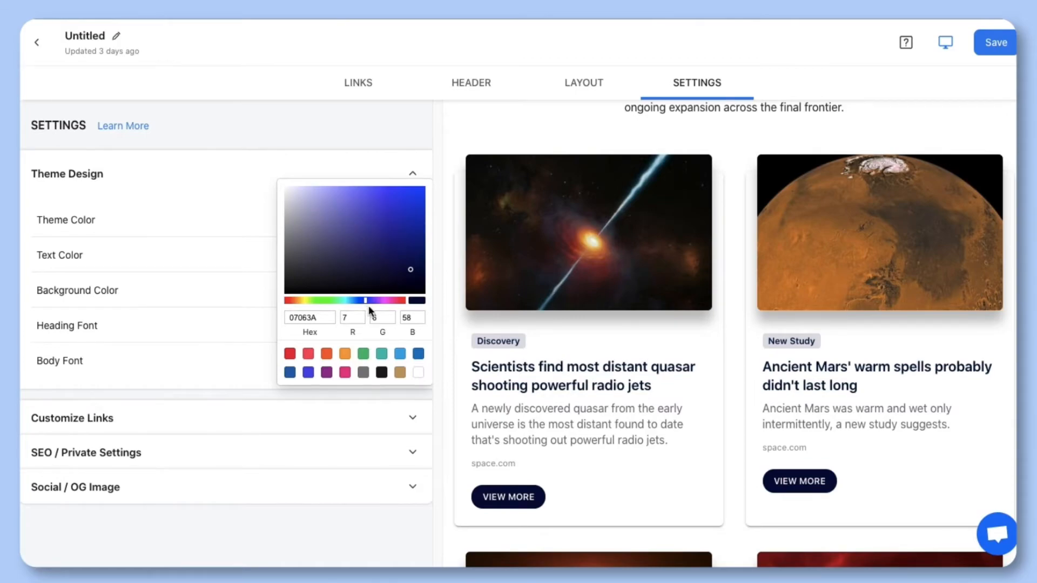
# Try preset theme colors on the post: teal, green, orange F1651A and coral red FF545F.
pyautogui.click(331, 318)
pyautogui.click(354, 317)
pyautogui.click(382, 318)
pyautogui.click(414, 319)
pyautogui.click(381, 353)
pyautogui.click(363, 354)
pyautogui.click(326, 353)
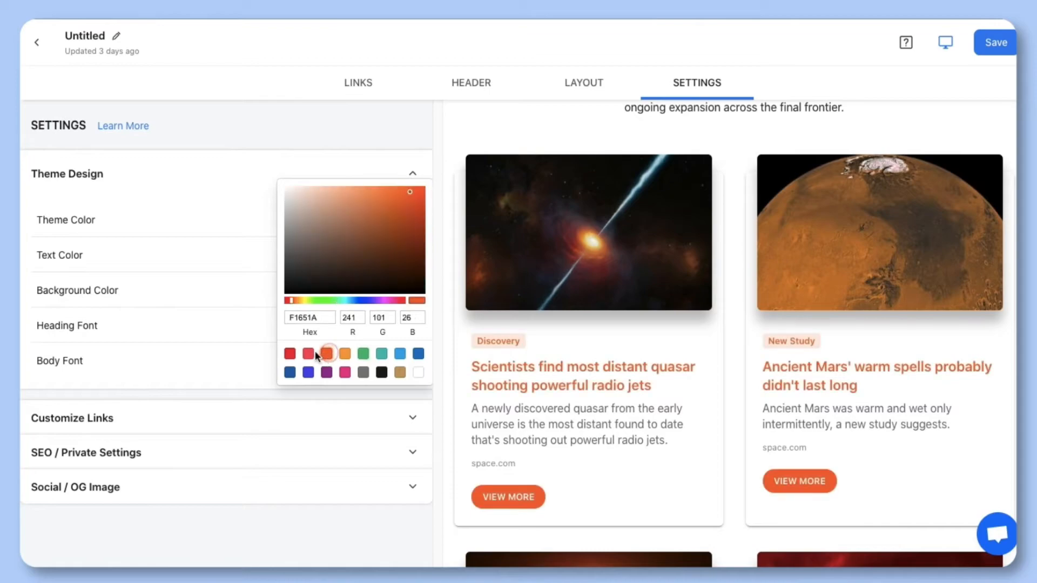
pyautogui.click(307, 353)
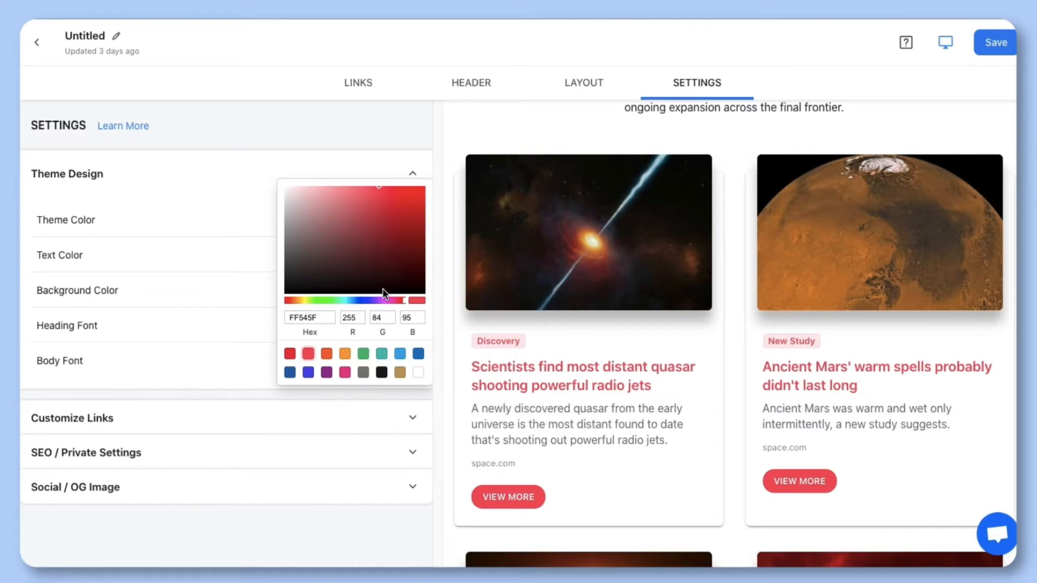
# Set both the theme color and the text color of the post to white, FFFFFF.
pyautogui.moveTo(384, 293); pyautogui.dragTo(269, 180)
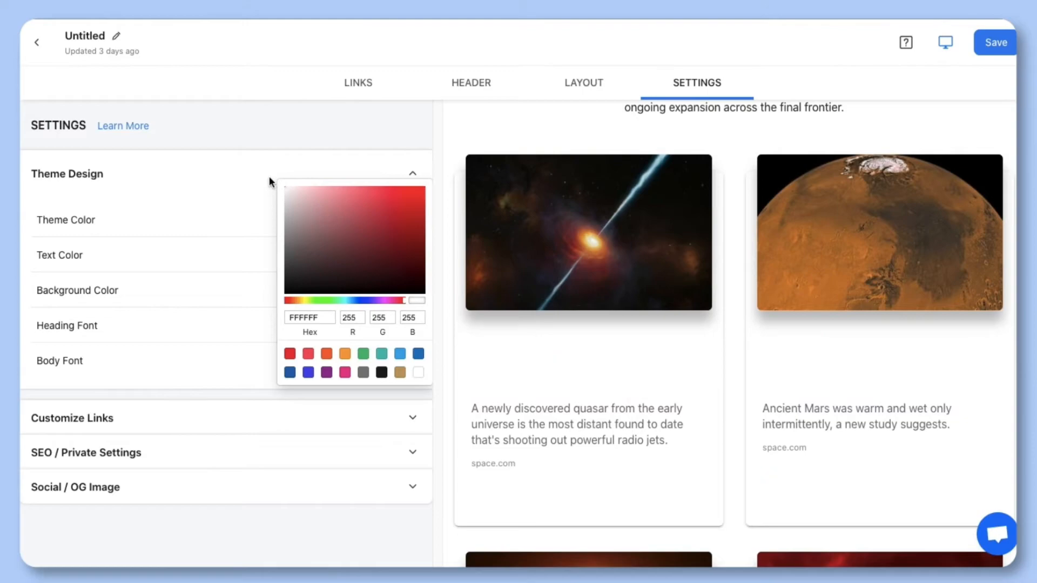
pyautogui.click(269, 180)
pyautogui.click(398, 256)
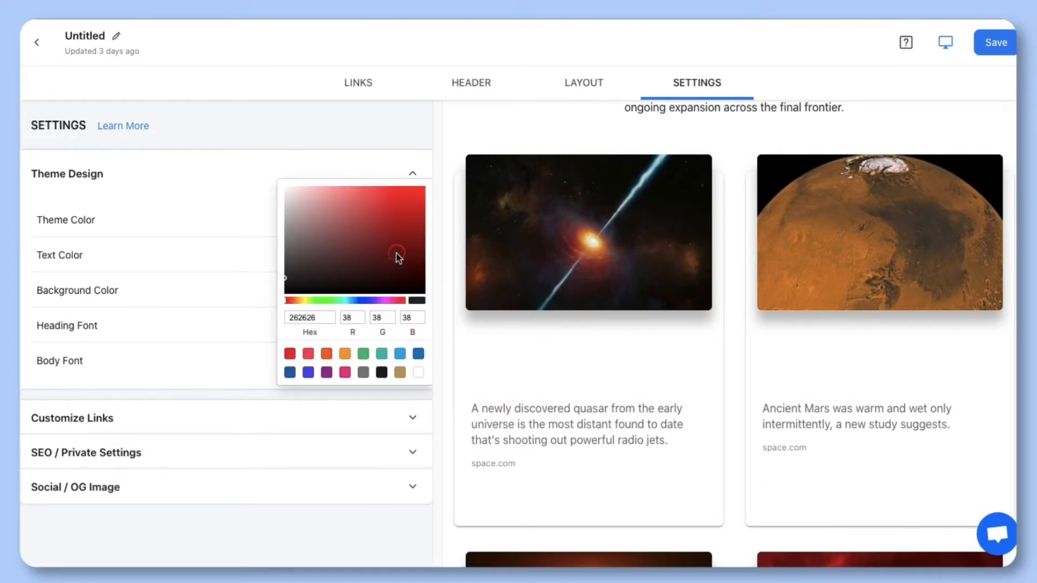
pyautogui.moveTo(387, 300); pyautogui.dragTo(417, 192)
pyautogui.moveTo(346, 279); pyautogui.dragTo(424, 199)
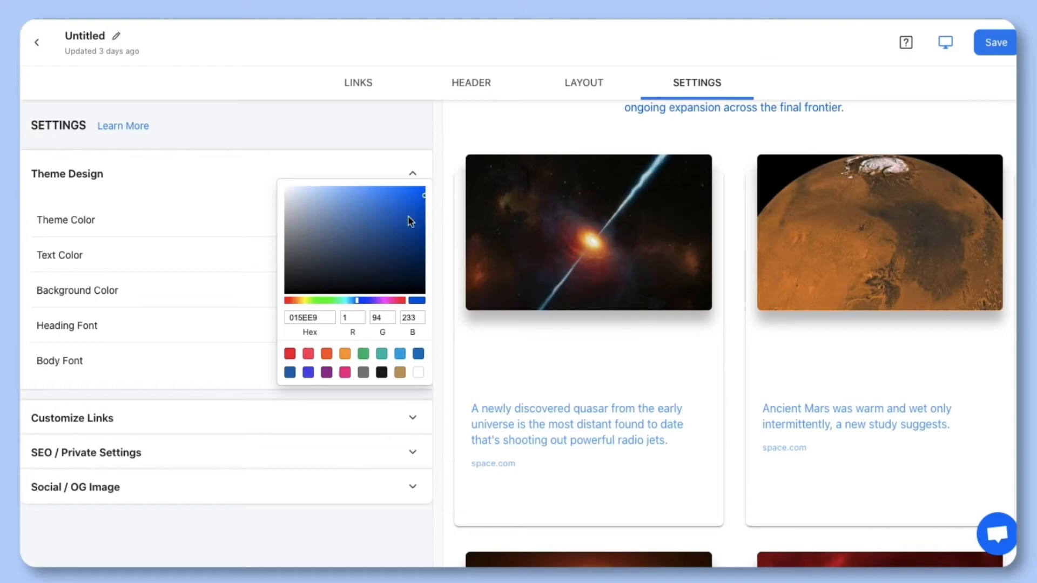
pyautogui.click(393, 300)
pyautogui.moveTo(362, 188); pyautogui.dragTo(325, 180)
pyautogui.click(264, 168)
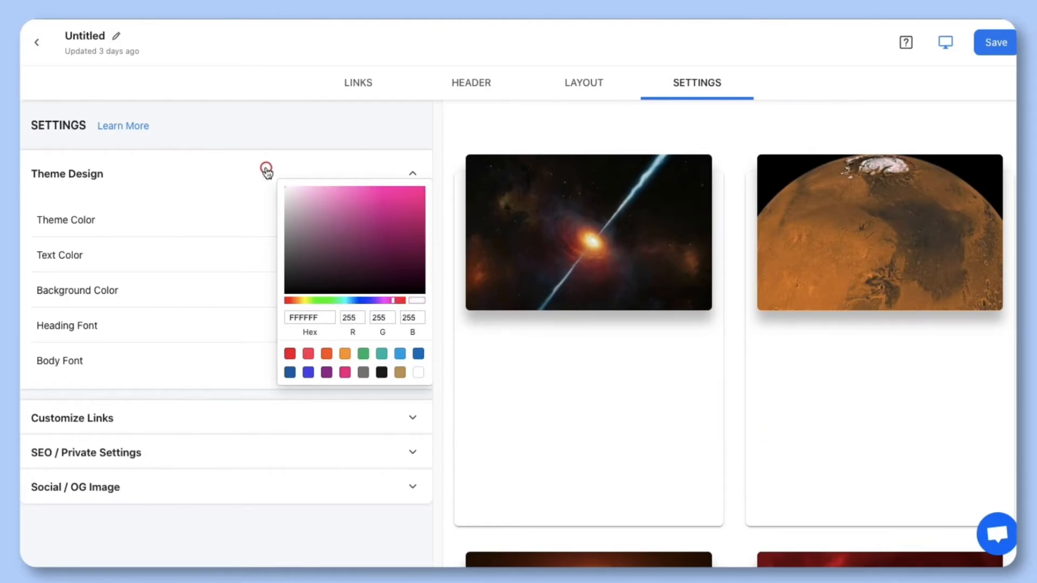
# Set the post's background color to near-black, 050000.
pyautogui.click(405, 292)
pyautogui.moveTo(403, 291); pyautogui.dragTo(426, 294)
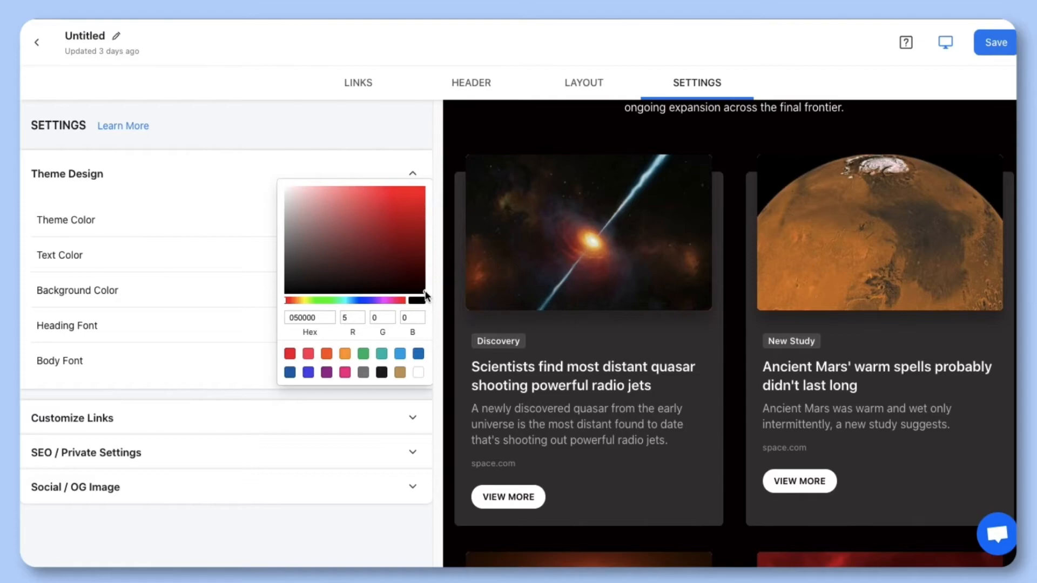
pyautogui.click(427, 293)
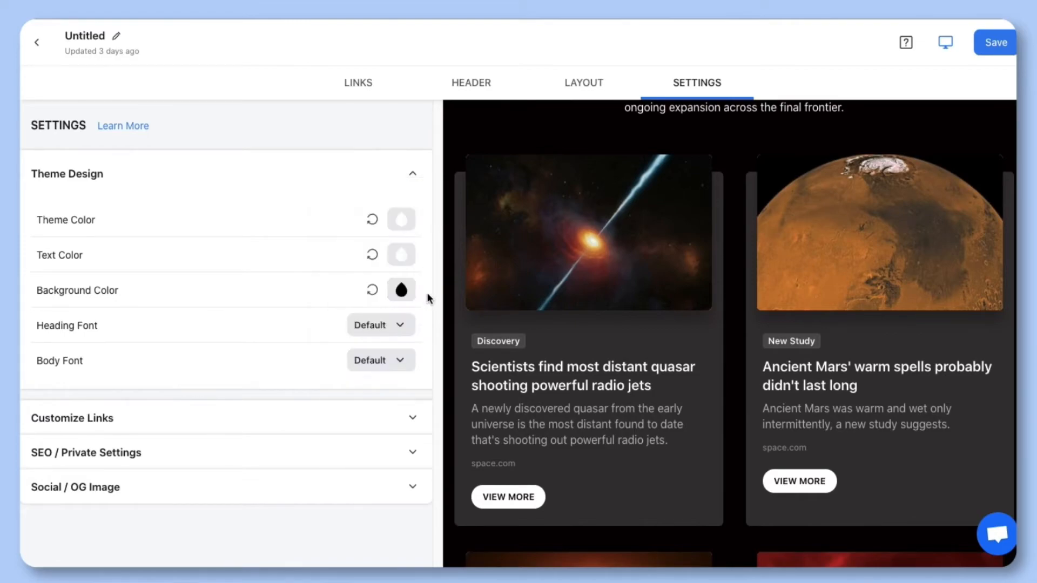
# Set the heading font to Montserrat and the body font to Roboto.
pyautogui.click(404, 325)
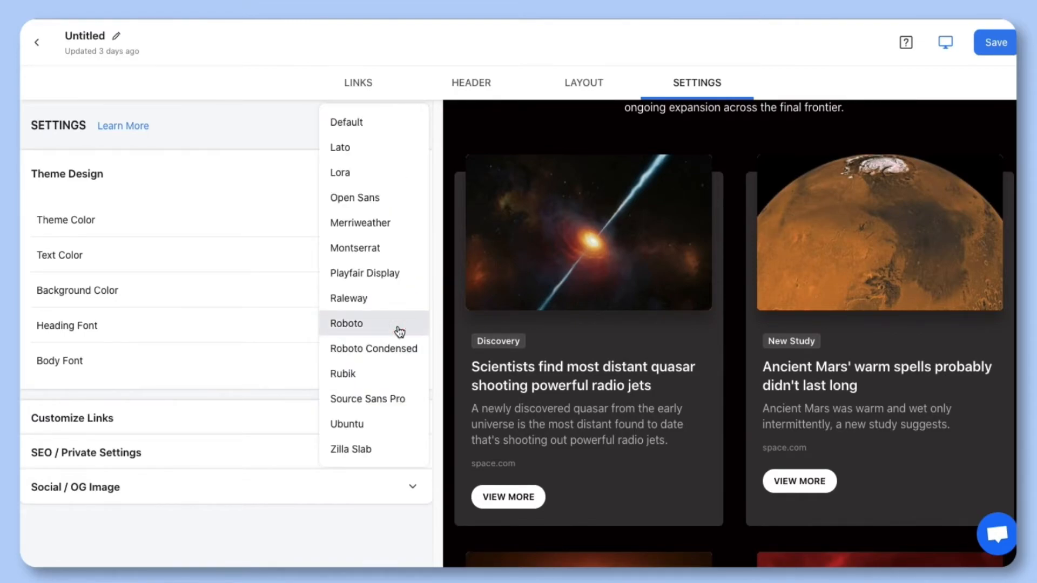
pyautogui.click(401, 257)
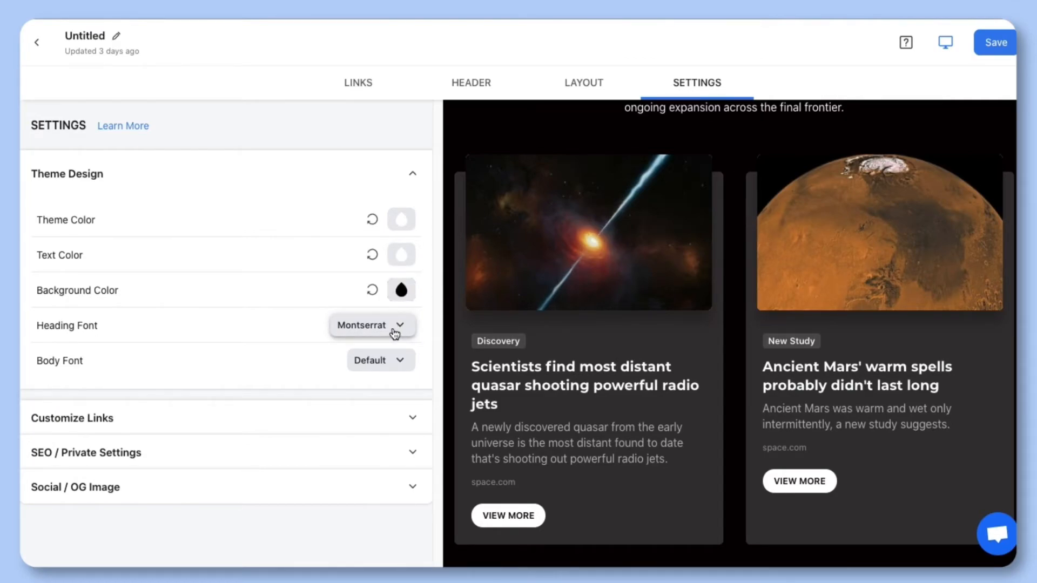
pyautogui.click(387, 361)
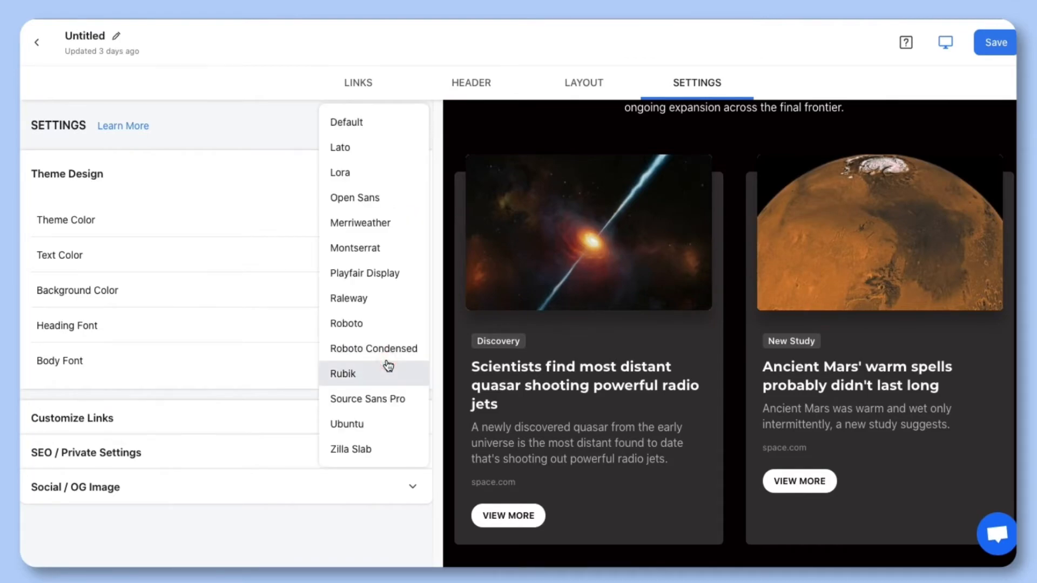
pyautogui.click(386, 324)
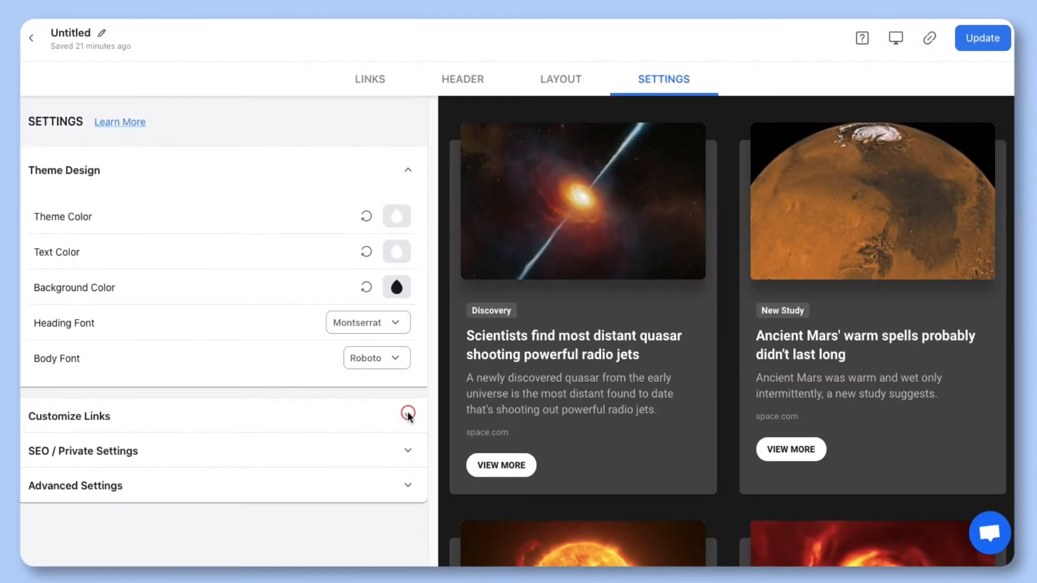
# In the link customization settings, set the maximum links to 10 and the button text to READ MORE.
pyautogui.click(407, 417)
pyautogui.click(312, 265)
pyautogui.write('10')
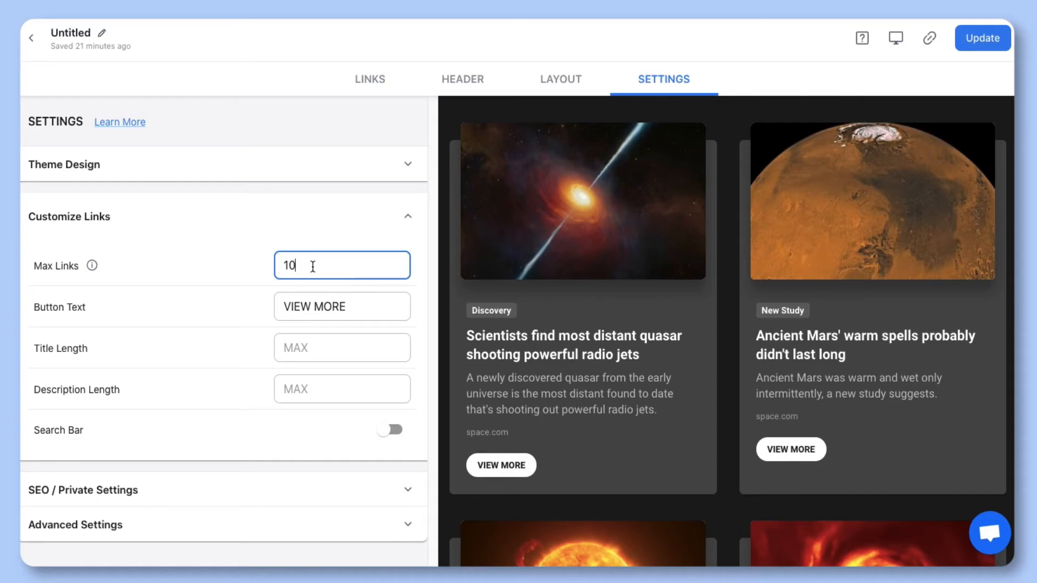
pyautogui.click(299, 309)
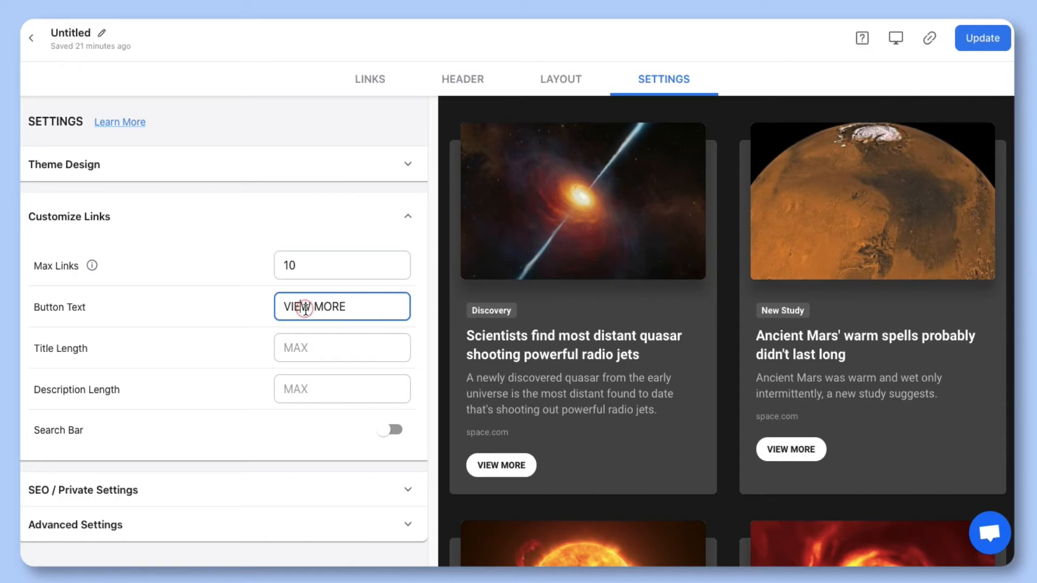
pyautogui.doubleClick(300, 309)
pyautogui.write('READ')
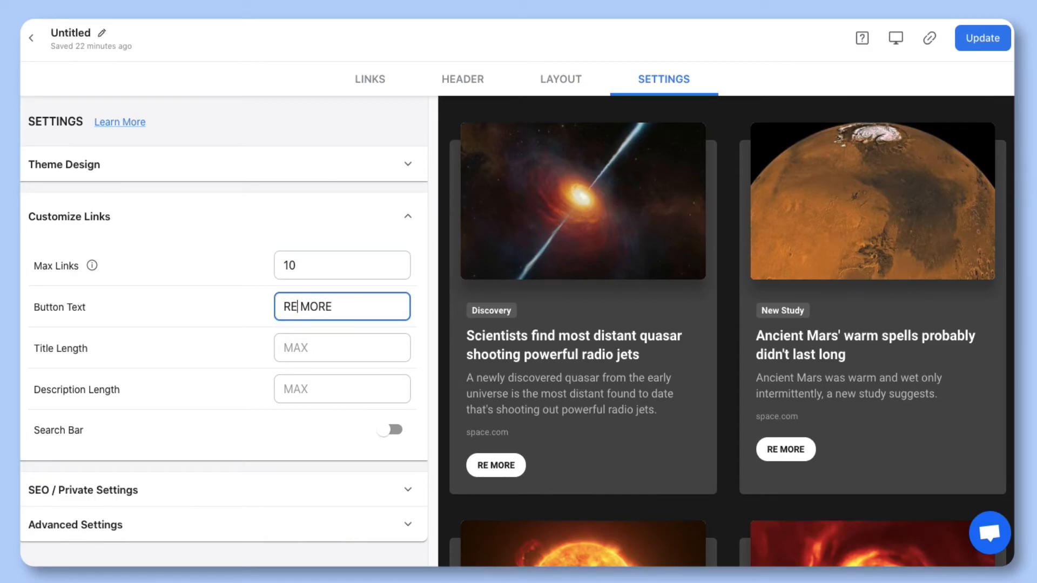
# Limit the link title length to 50 and the description length to 100.
pyautogui.click(291, 348)
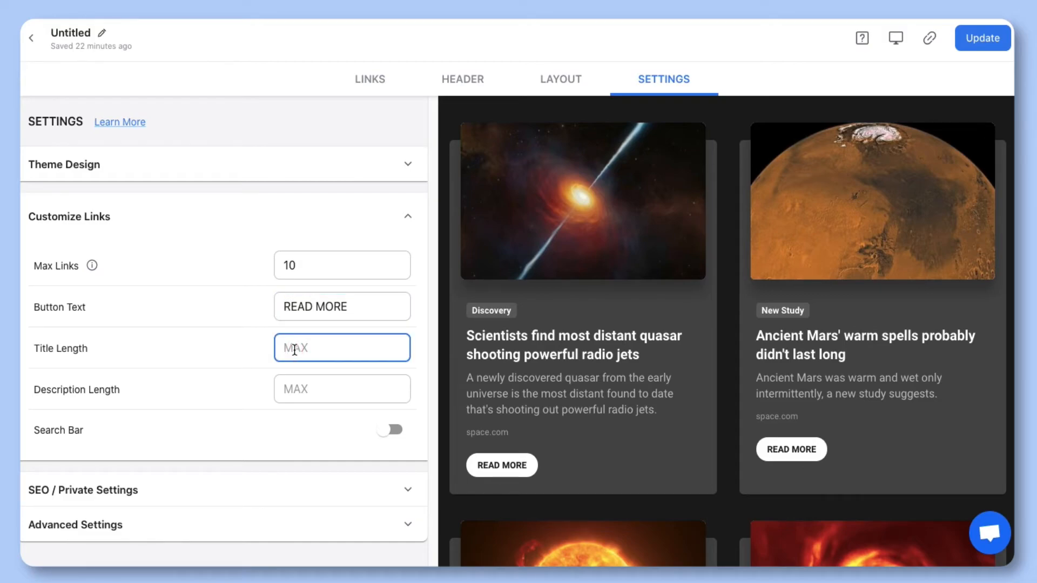
pyautogui.write('50')
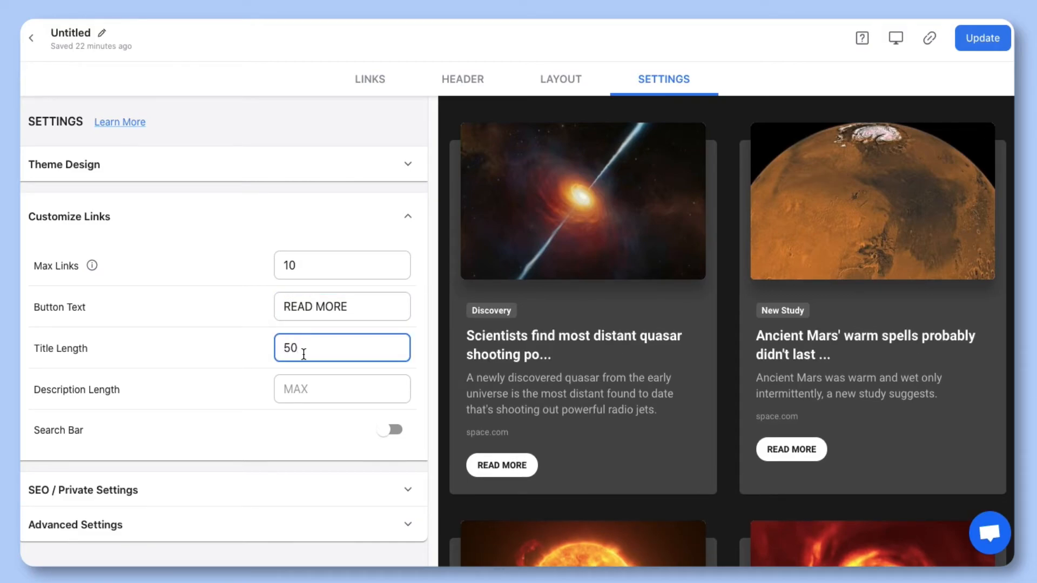
pyautogui.click(295, 389)
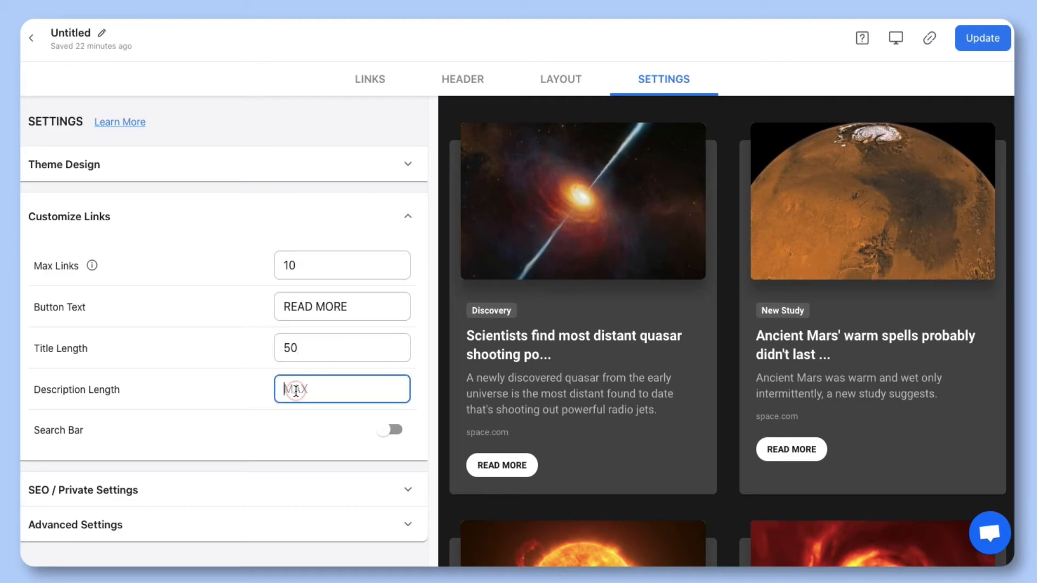
pyautogui.write('100')
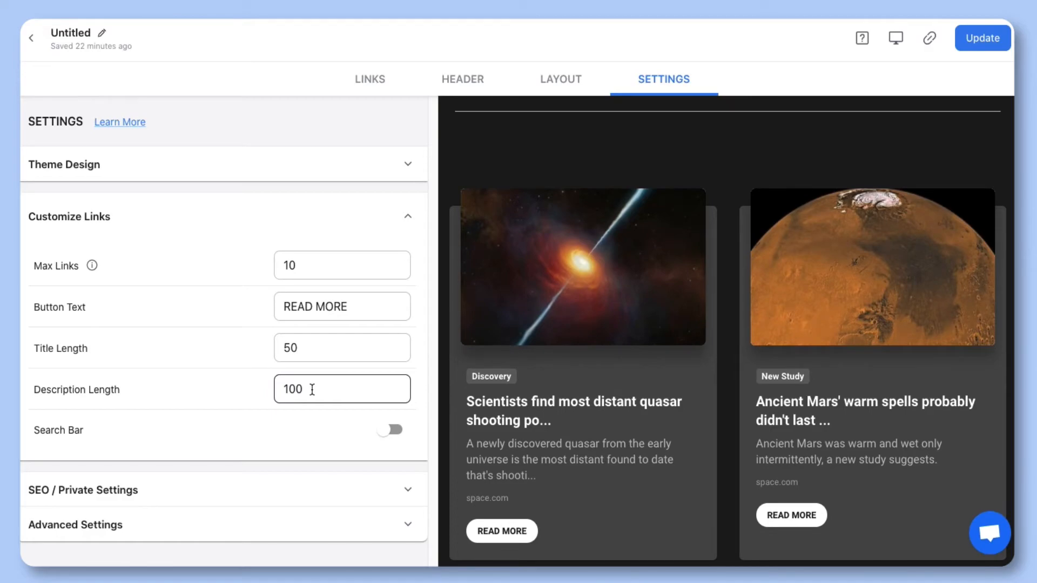
# Enable the search bar above the post's links.
pyautogui.click(392, 432)
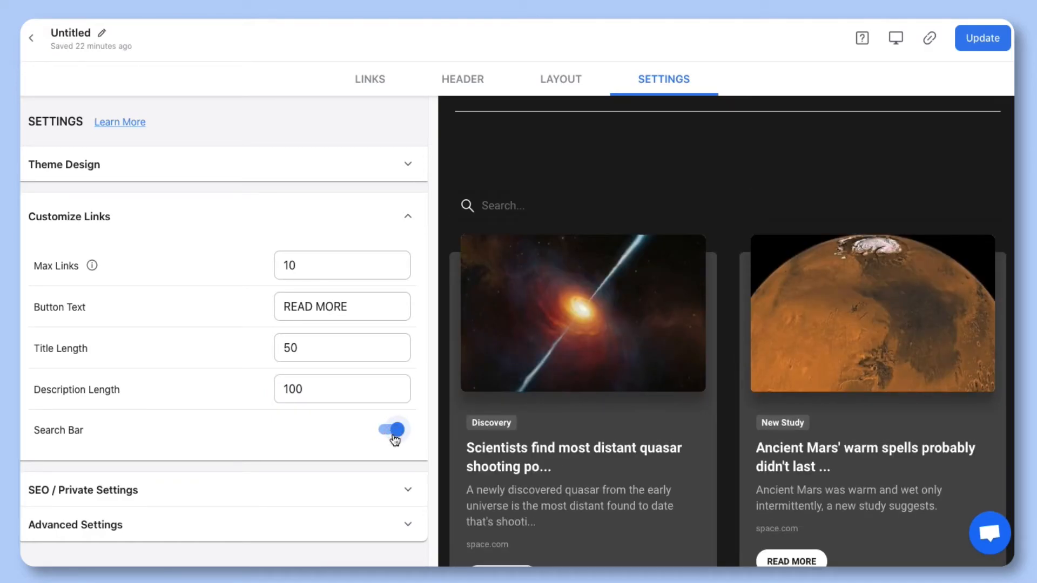
pyautogui.click(394, 435)
pyautogui.click(394, 435)
# Switch the SEO settings to Custom and go through the empty SEO title, description and keywords fields.
pyautogui.click(408, 491)
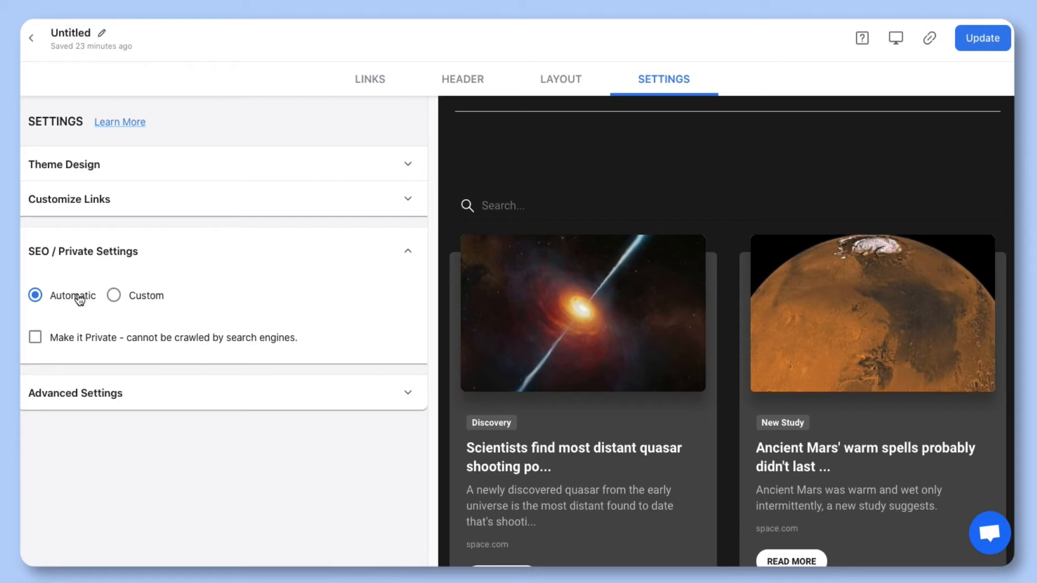
pyautogui.click(114, 295)
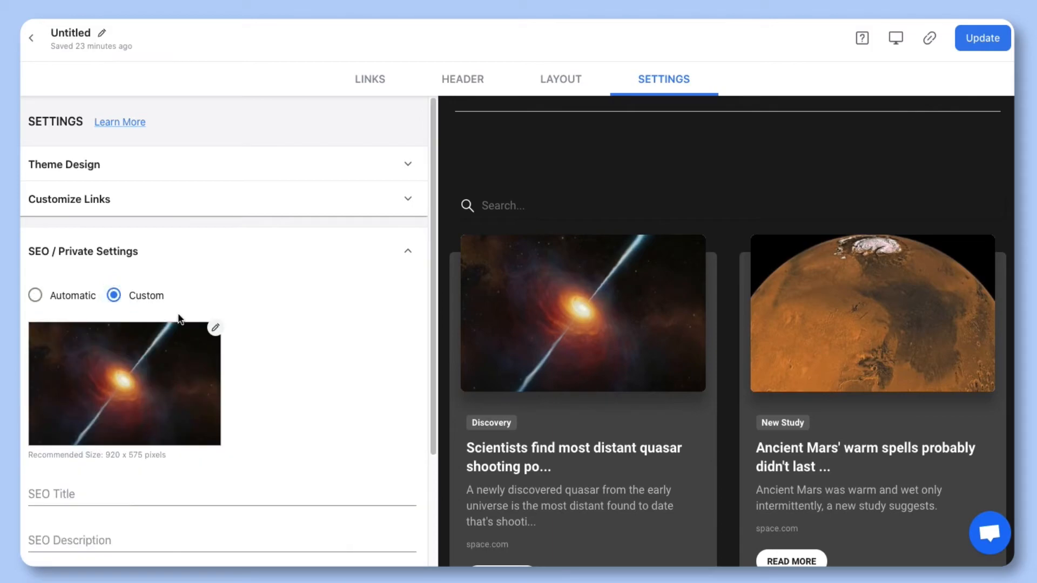
pyautogui.scroll(-5, 273, 359)
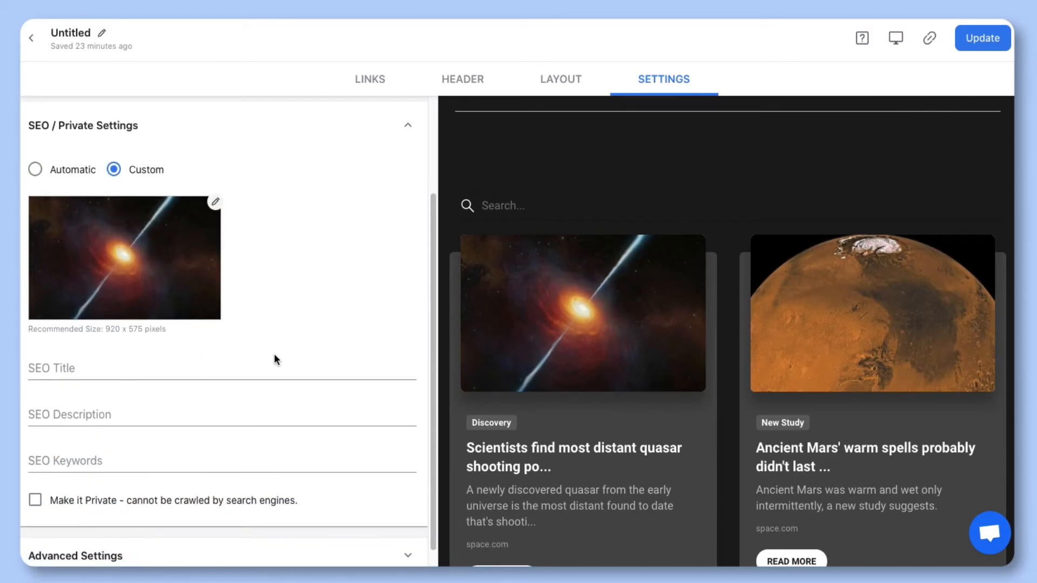
pyautogui.click(119, 363)
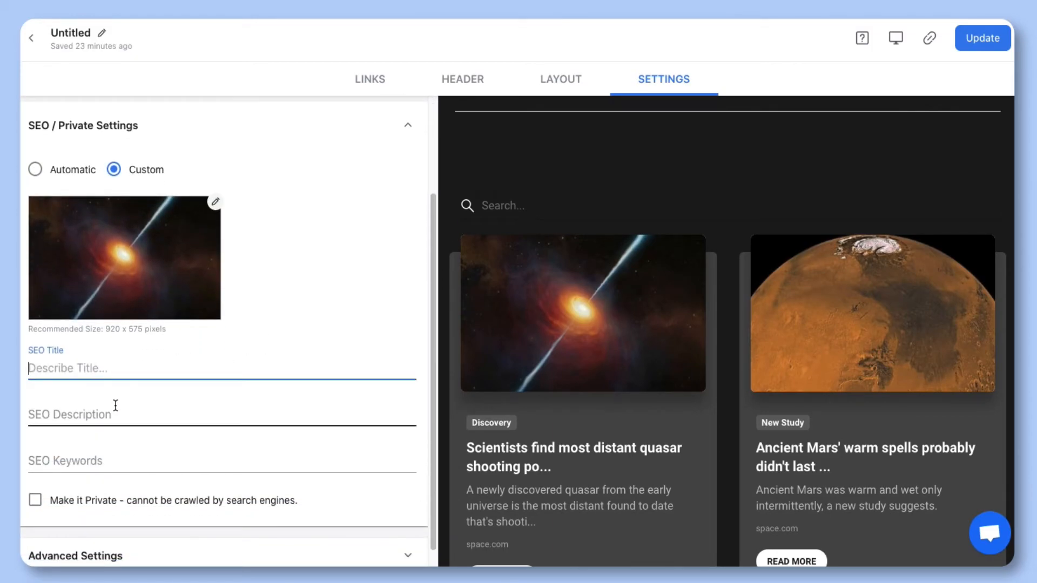
pyautogui.click(115, 406)
pyautogui.click(115, 458)
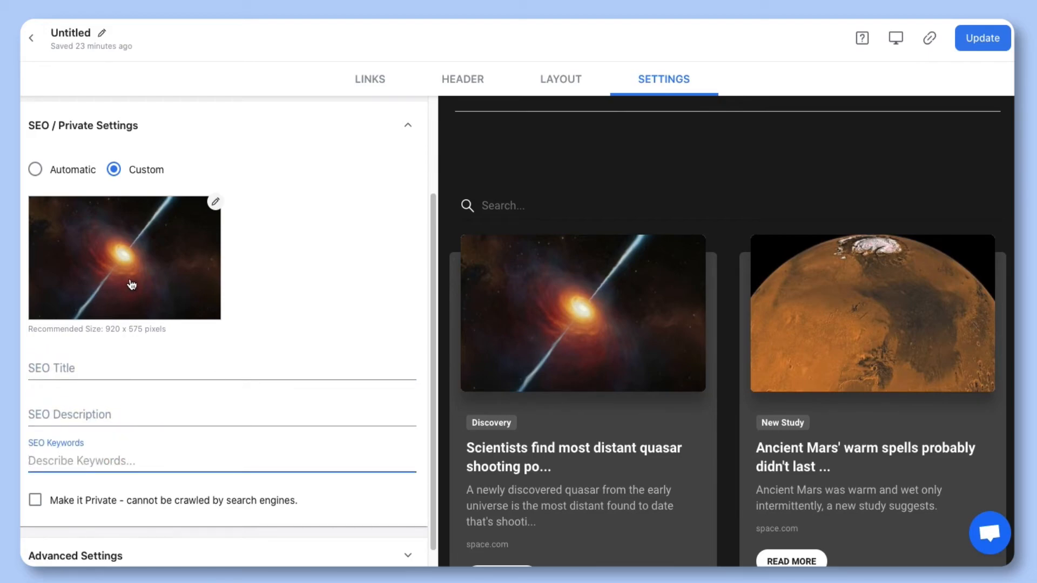
pyautogui.click(245, 203)
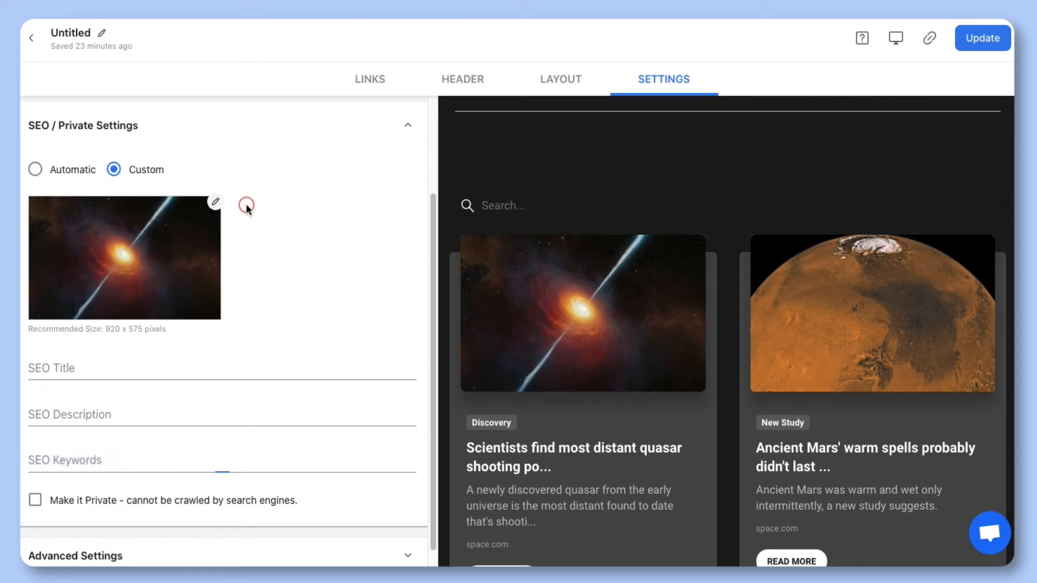
# Try the option that makes the post private so search engines cannot crawl it.
pyautogui.click(39, 504)
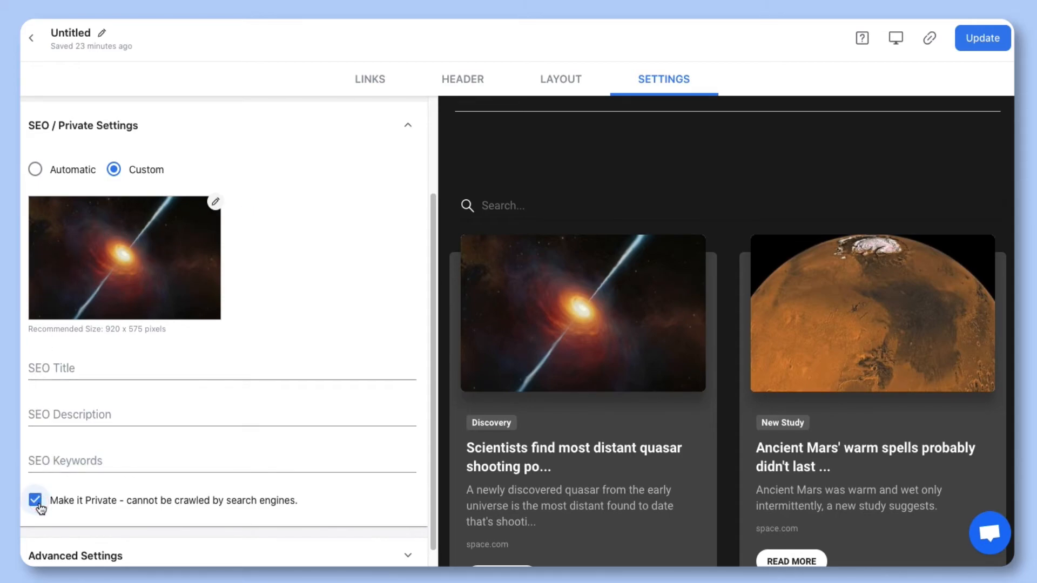
pyautogui.click(39, 506)
pyautogui.click(40, 505)
pyautogui.click(40, 506)
# Open the advanced settings and try the Remove Social Sharing Icons option.
pyautogui.scroll(-1, 215, 518)
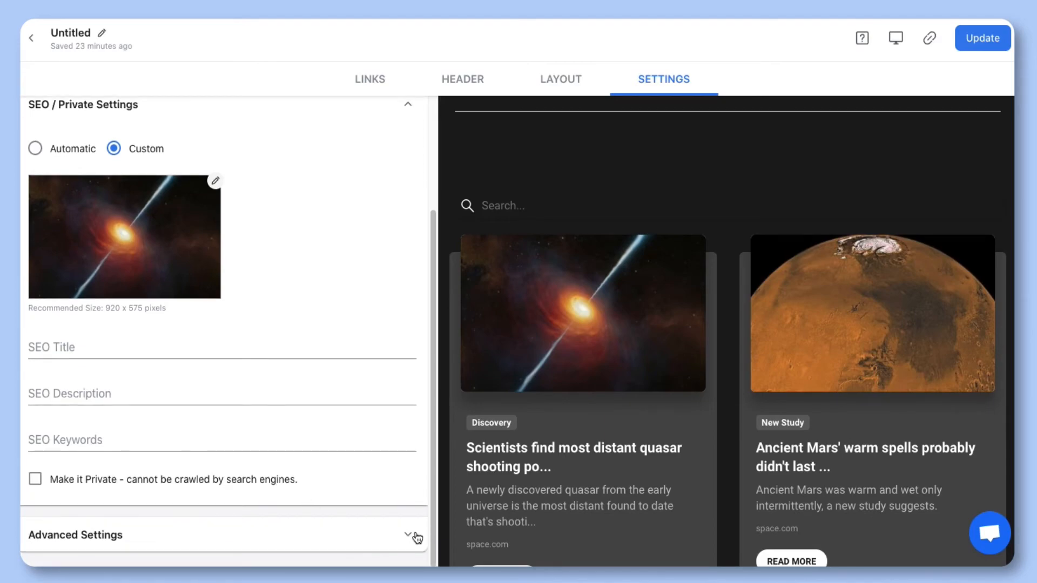
pyautogui.click(412, 534)
pyautogui.click(395, 341)
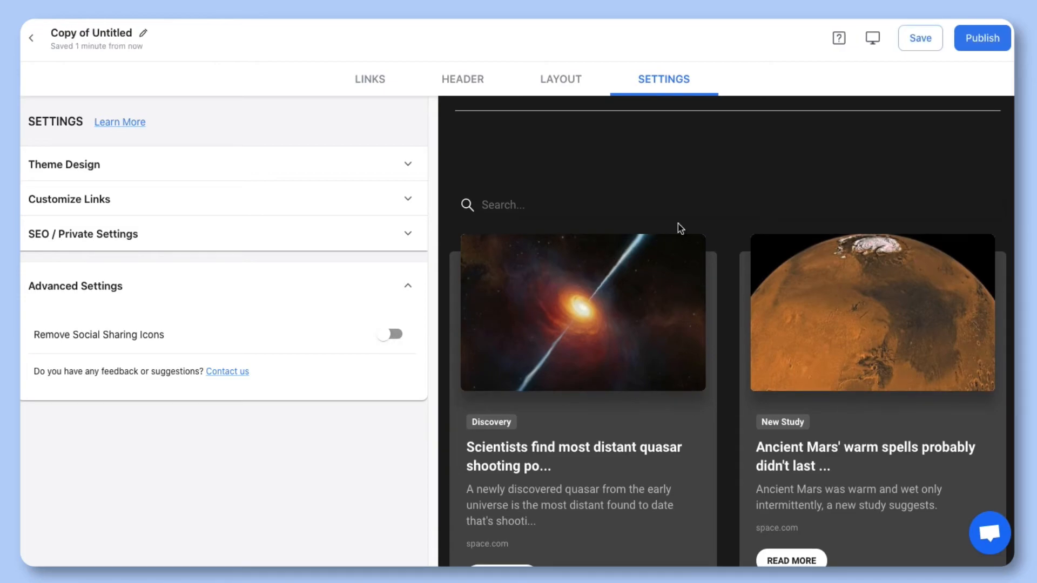
# Publish the post and view its newsletter and website embed sharing options.
pyautogui.click(964, 41)
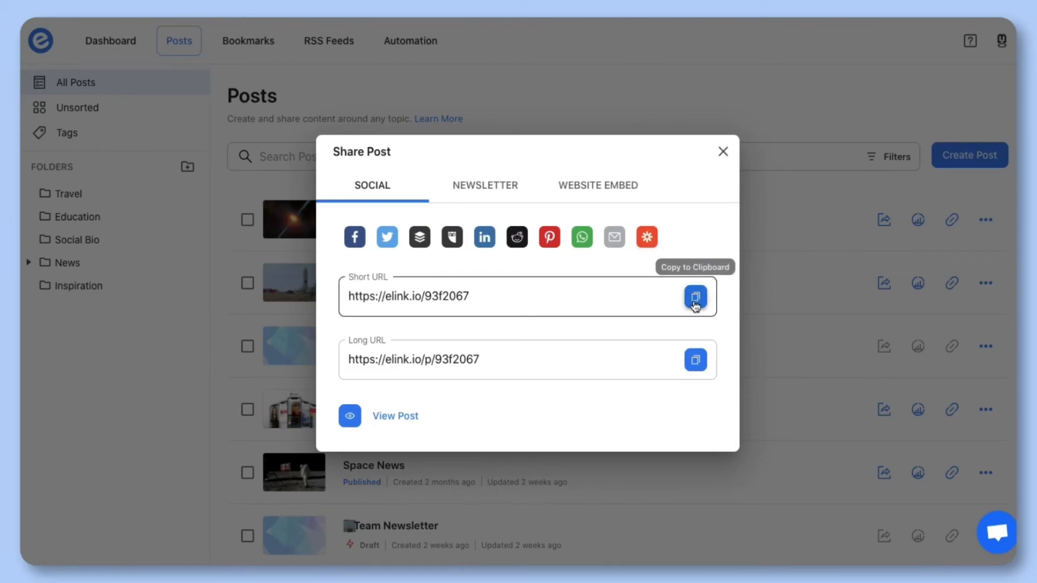
pyautogui.click(487, 193)
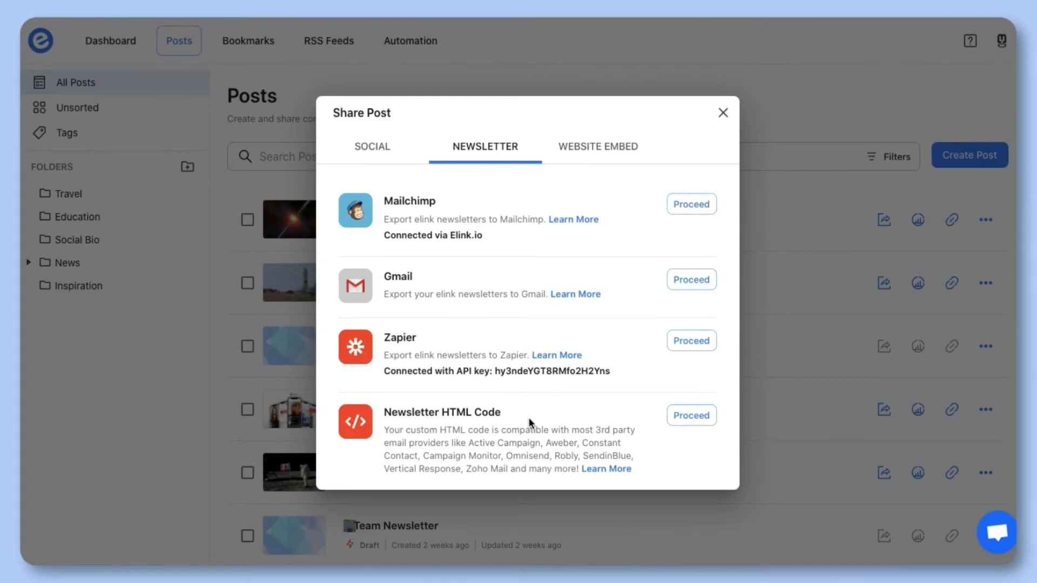
pyautogui.click(594, 159)
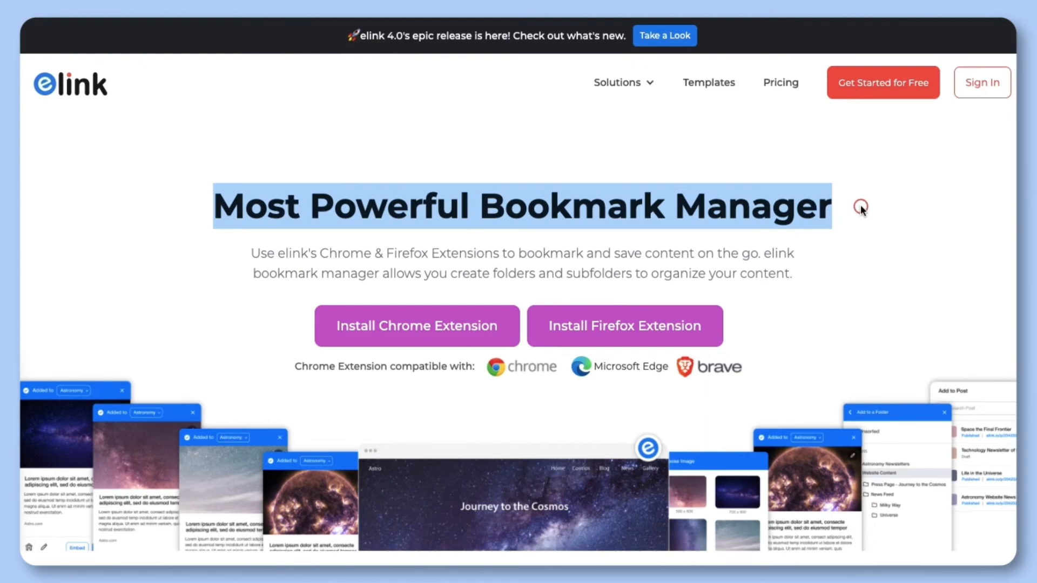
pyautogui.click(860, 206)
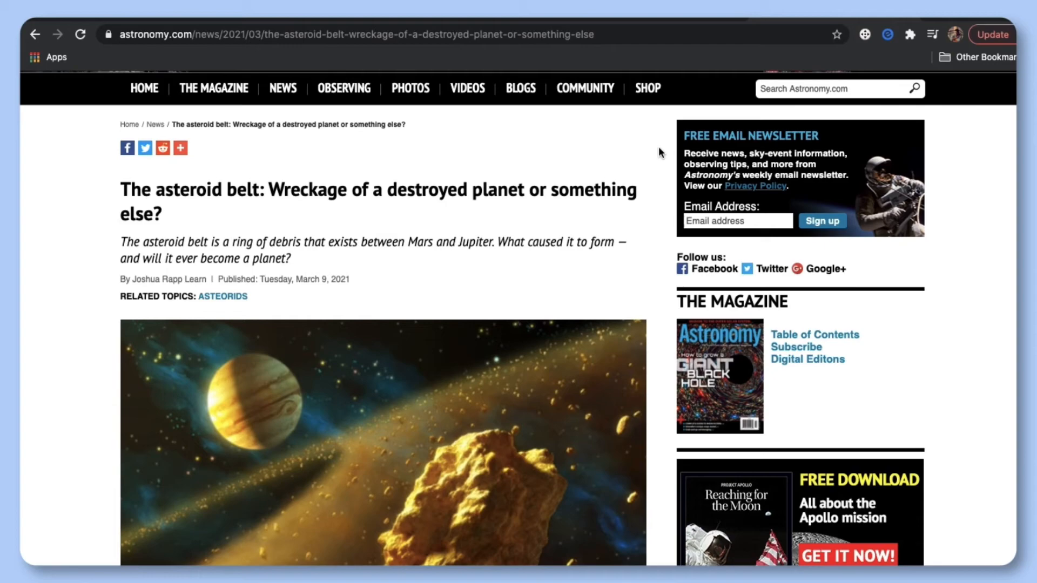
# Bookmark the asteroid belt article with the elink extension, skipping image selection, and save its link details without edits.
pyautogui.click(887, 35)
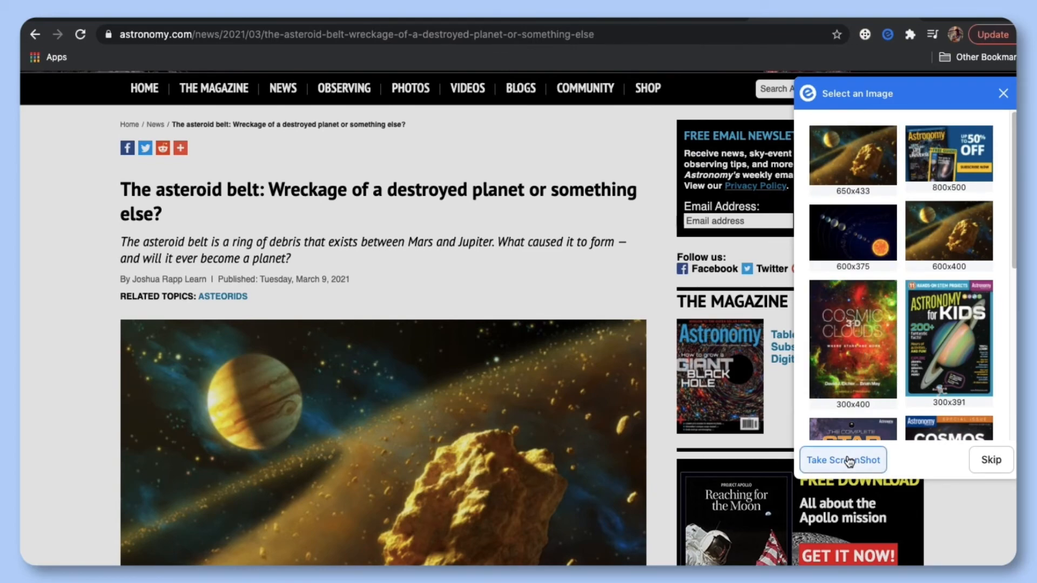
pyautogui.click(1002, 458)
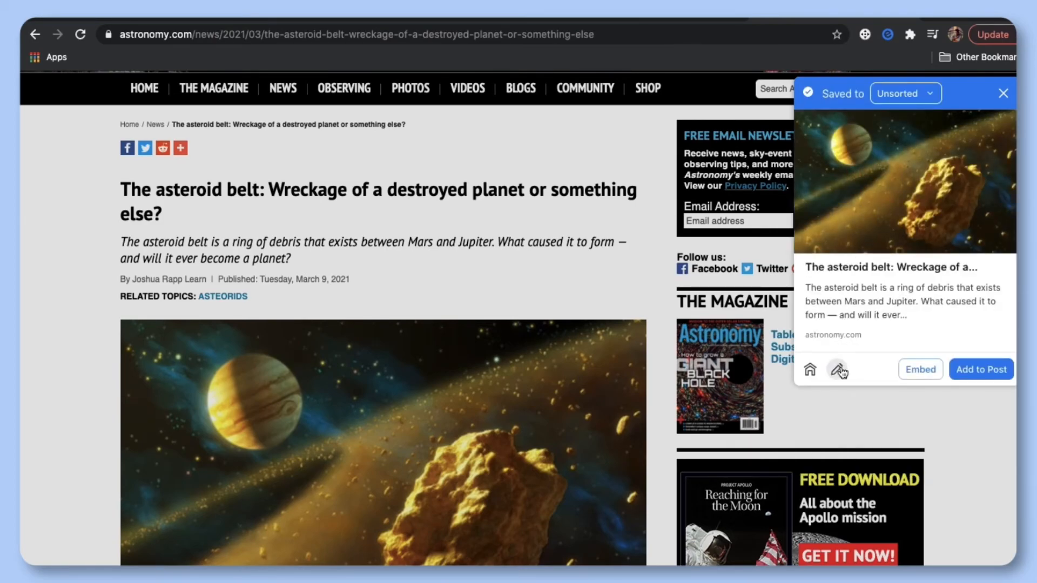
pyautogui.click(838, 371)
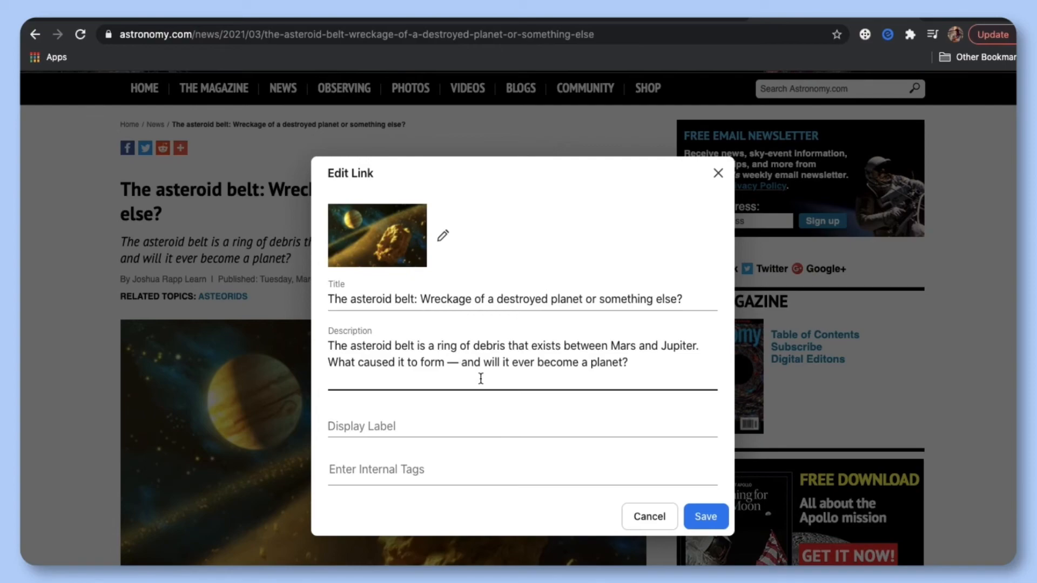
pyautogui.click(709, 514)
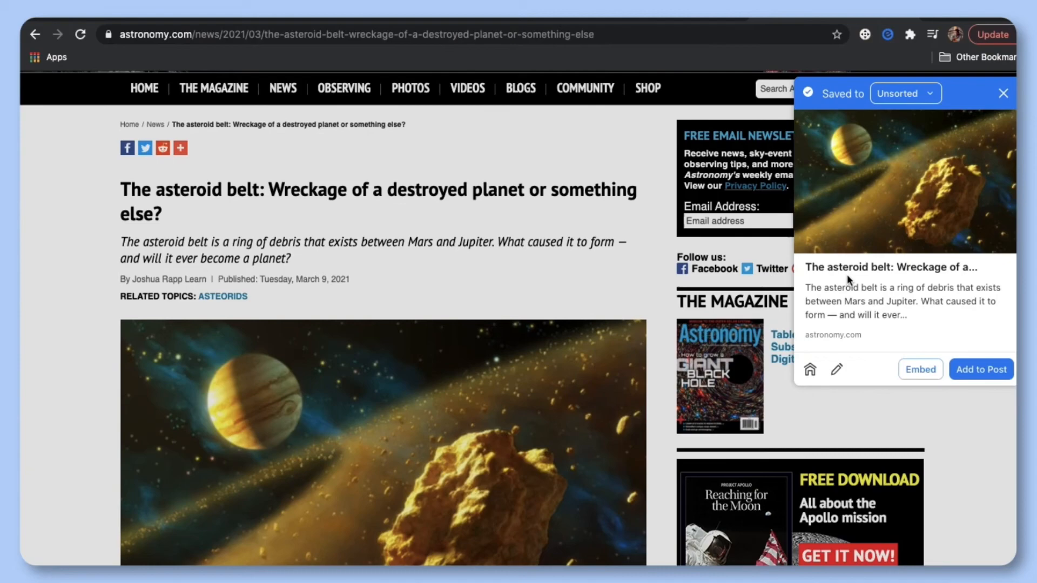
# Move the saved asteroid belt bookmark into the Space News folder inside News.
pyautogui.click(878, 103)
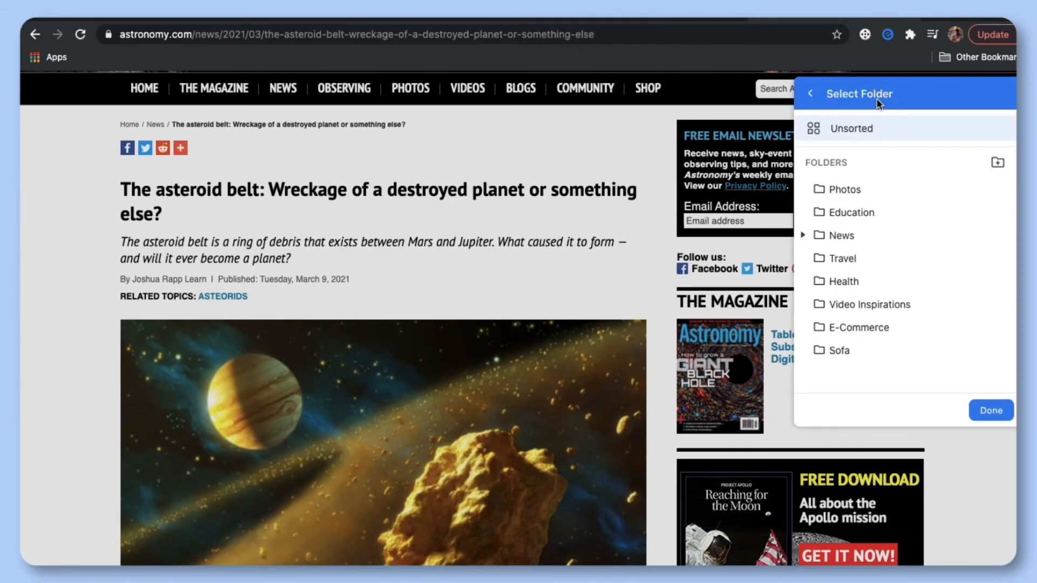
pyautogui.click(803, 235)
pyautogui.click(864, 263)
pyautogui.click(995, 411)
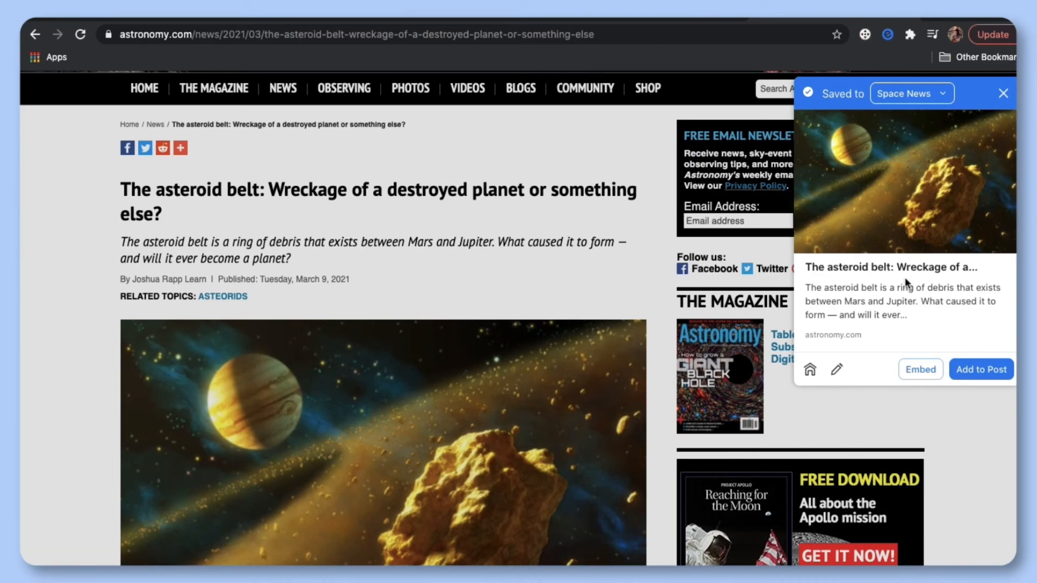
# Add the bookmarked asteroid belt article to the published Untitled post with the quasar thumbnail.
pyautogui.click(810, 370)
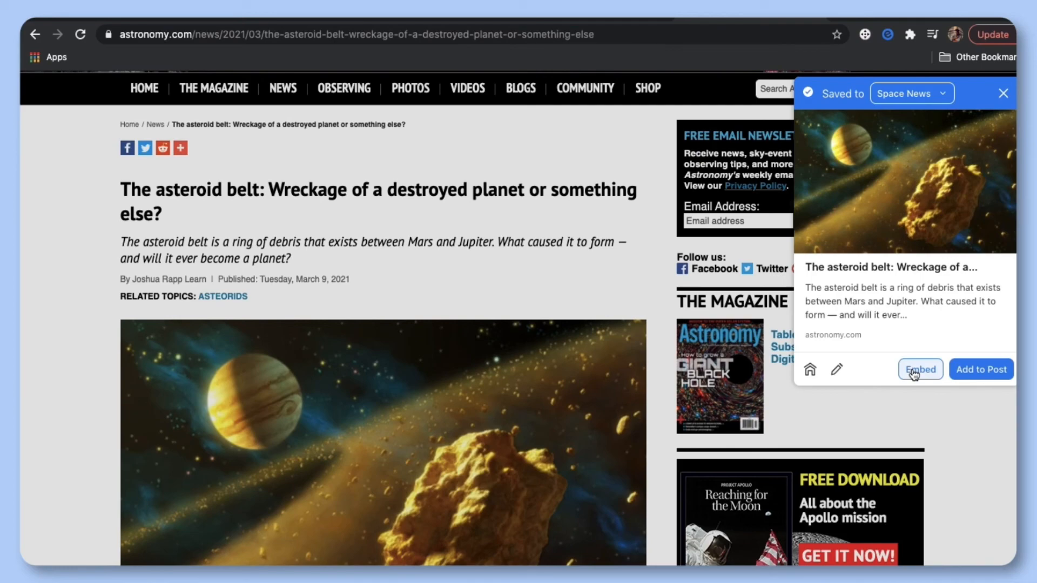
pyautogui.click(968, 370)
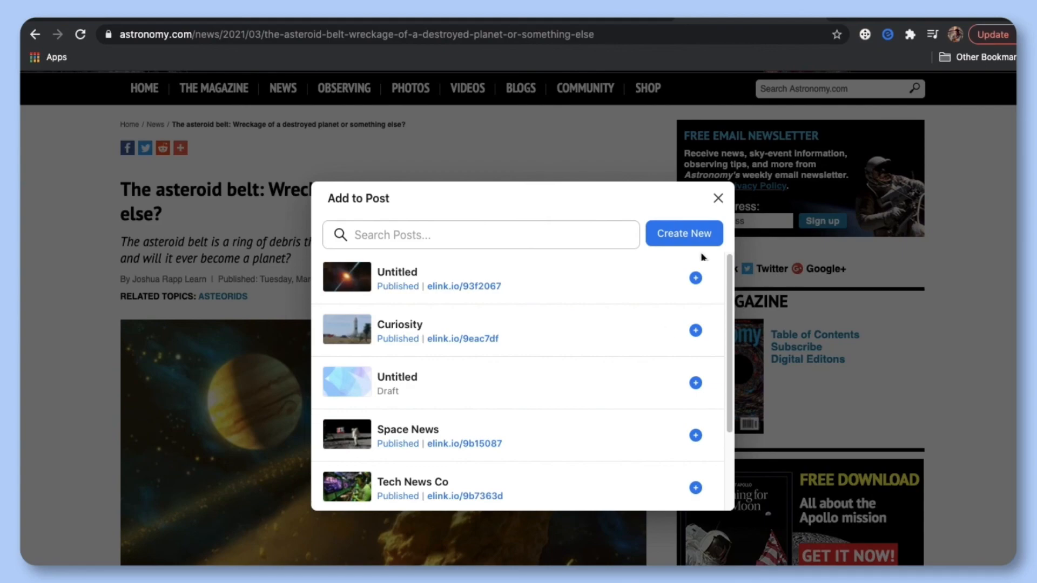
pyautogui.click(700, 238)
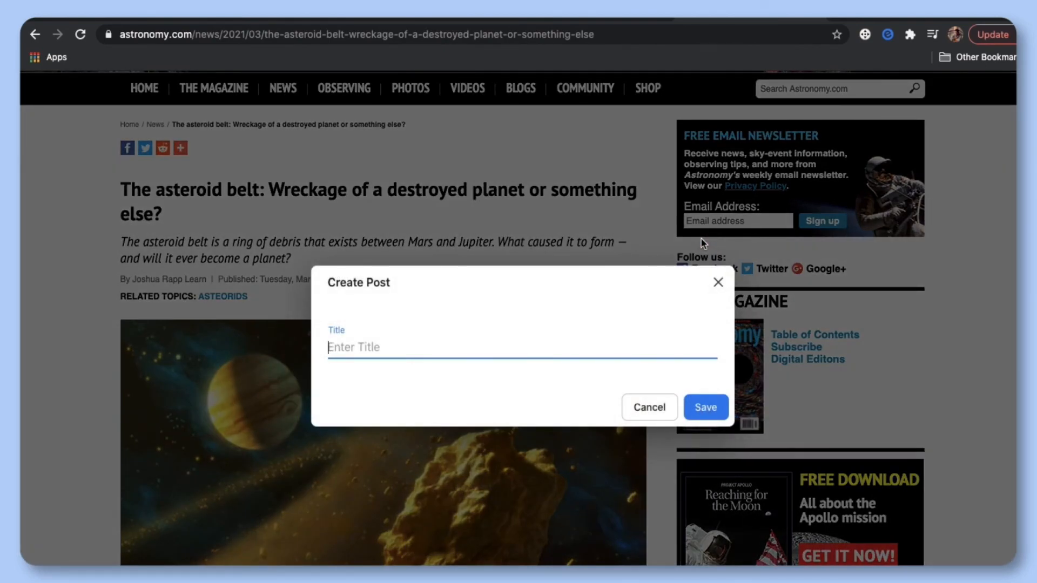
pyautogui.click(718, 283)
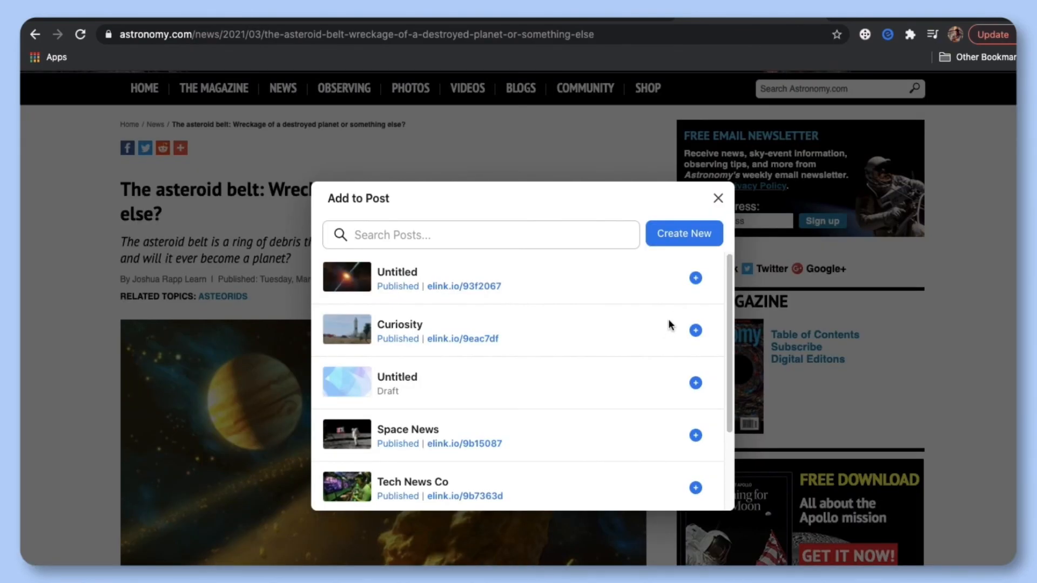
pyautogui.click(695, 279)
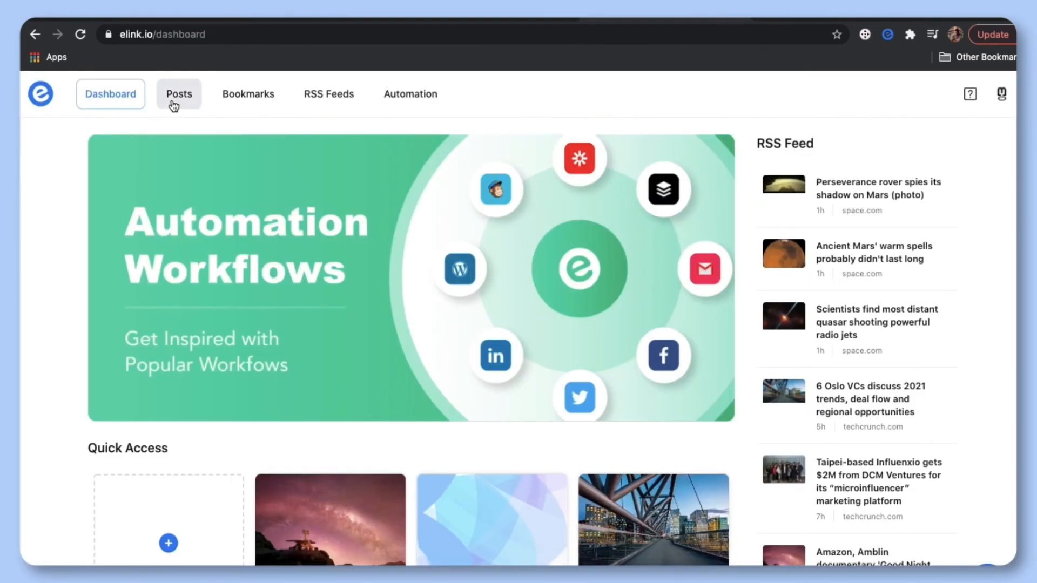
# Open the Untitled space news post from the elink posts and move the asteroid belt link behind the quasar link.
pyautogui.click(173, 102)
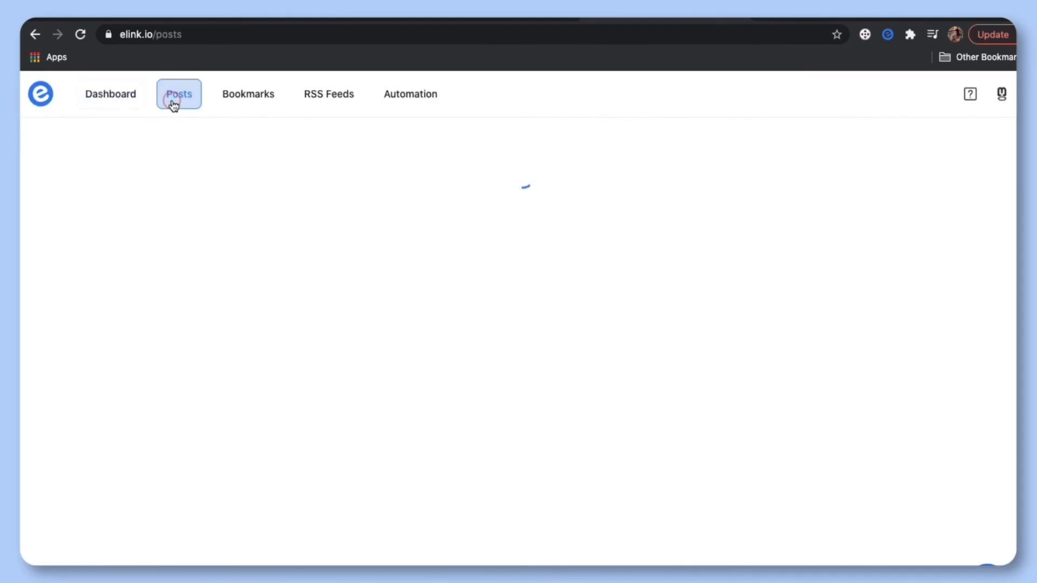
pyautogui.click(381, 266)
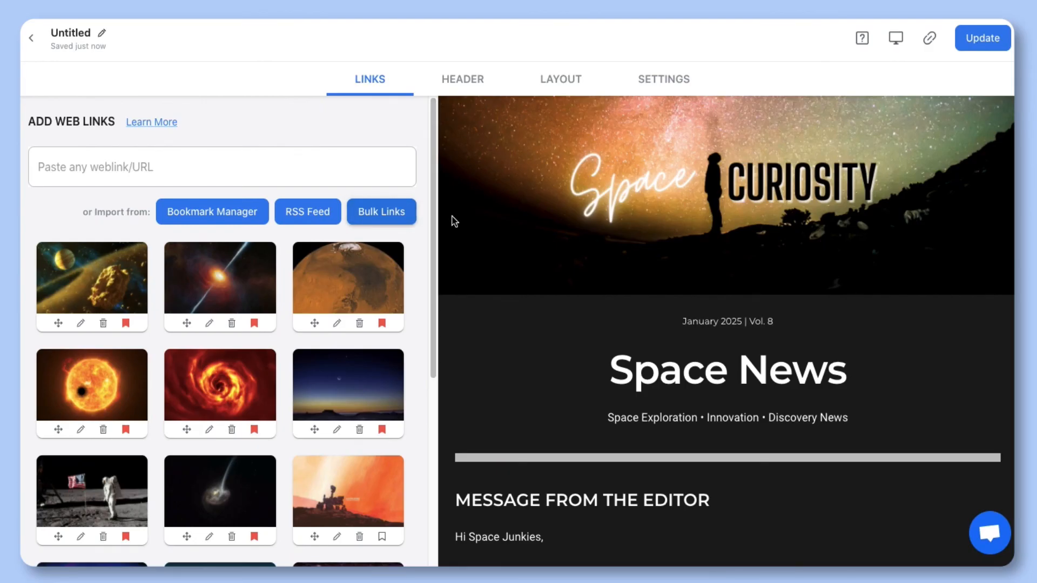
pyautogui.scroll(-20, 468, 222)
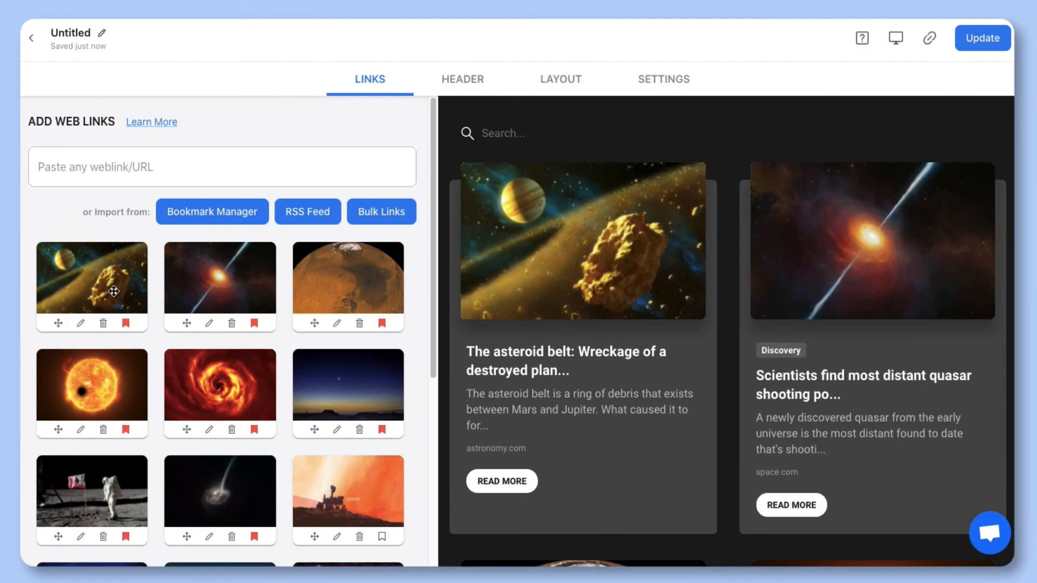
pyautogui.moveTo(99, 297); pyautogui.dragTo(200, 298)
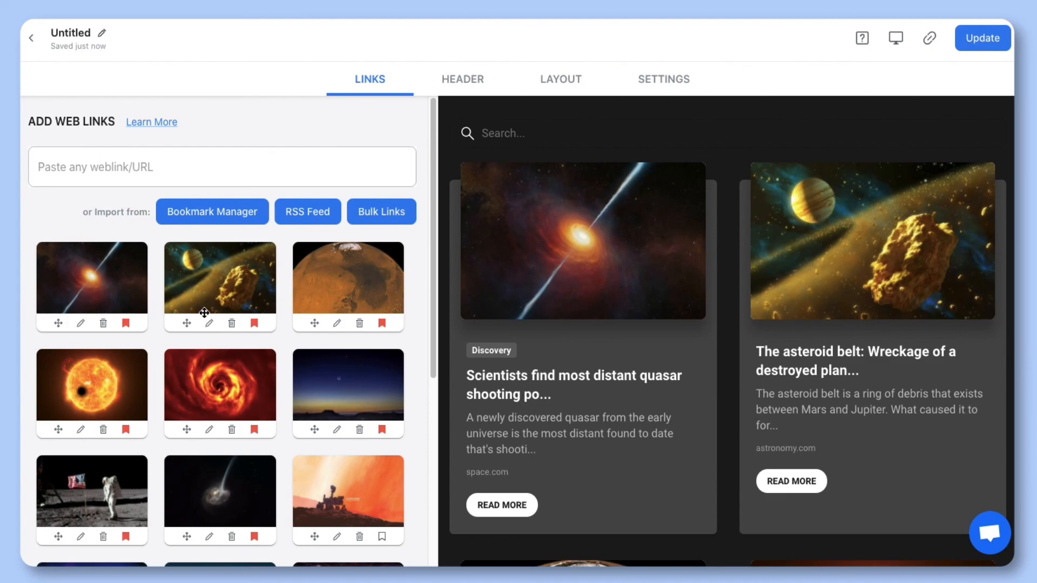